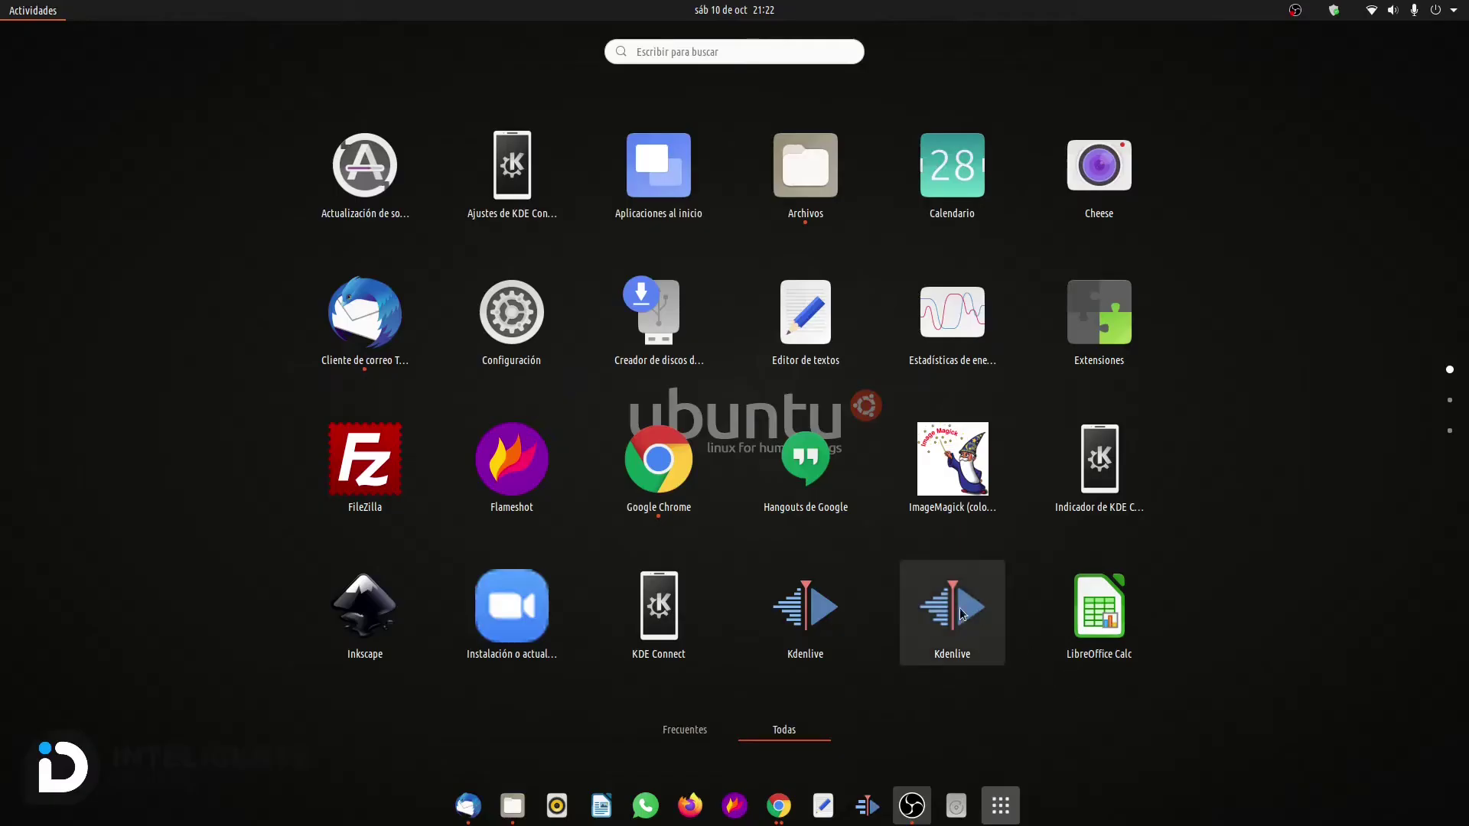
Step: Scroll the applications grid and launch GNU Image Manipulation Program
{"action": "scroll", "coordinate": [961, 616], "scroll_direction": "down", "scroll_amount": 1}
{"action": "scroll", "coordinate": [960, 616], "scroll_direction": "down", "scroll_amount": 1}
{"action": "scroll", "coordinate": [958, 614], "scroll_direction": "up", "scroll_amount": 1}
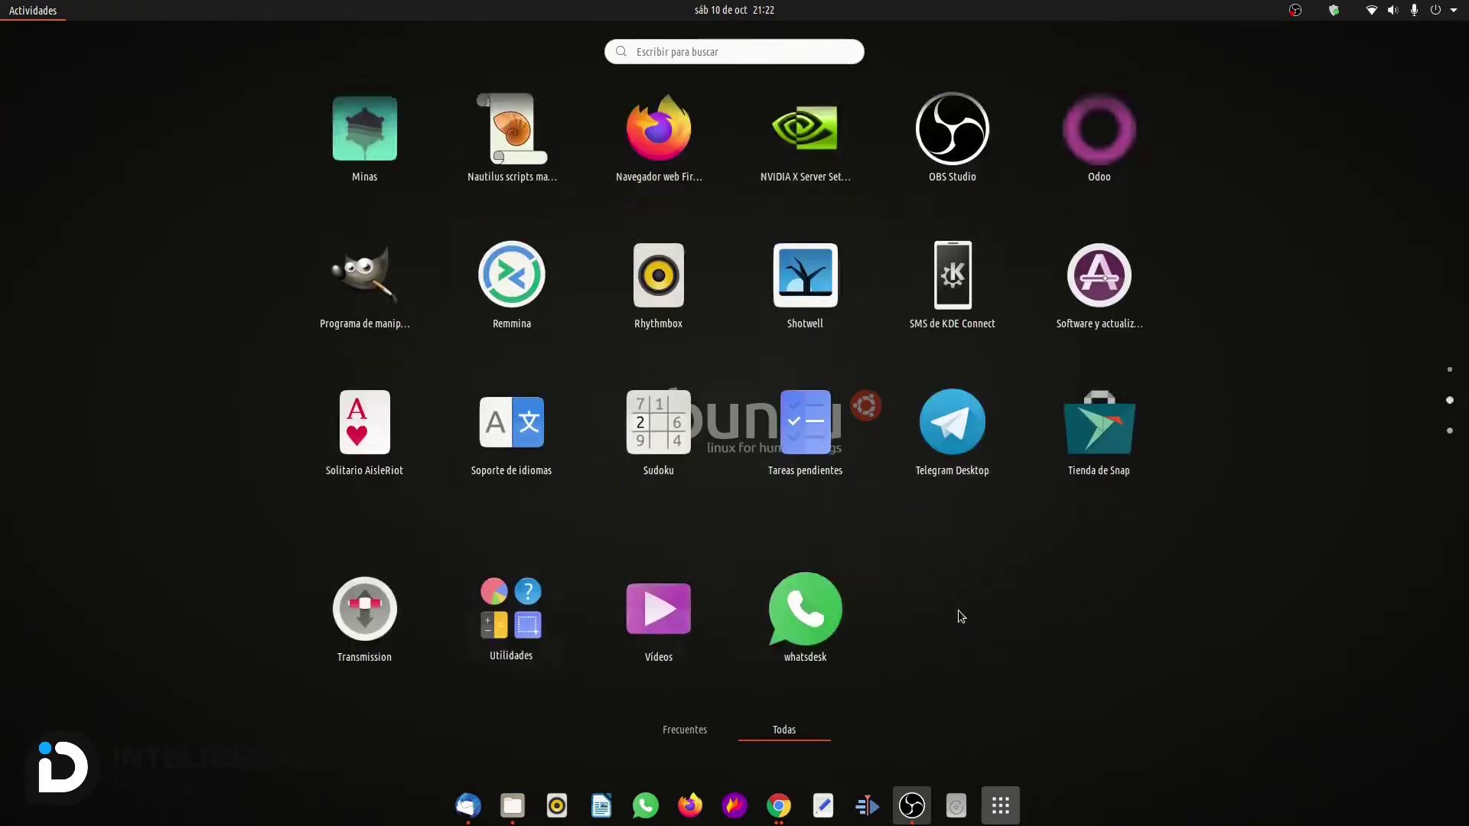
{"action": "left_click", "coordinate": [374, 489]}
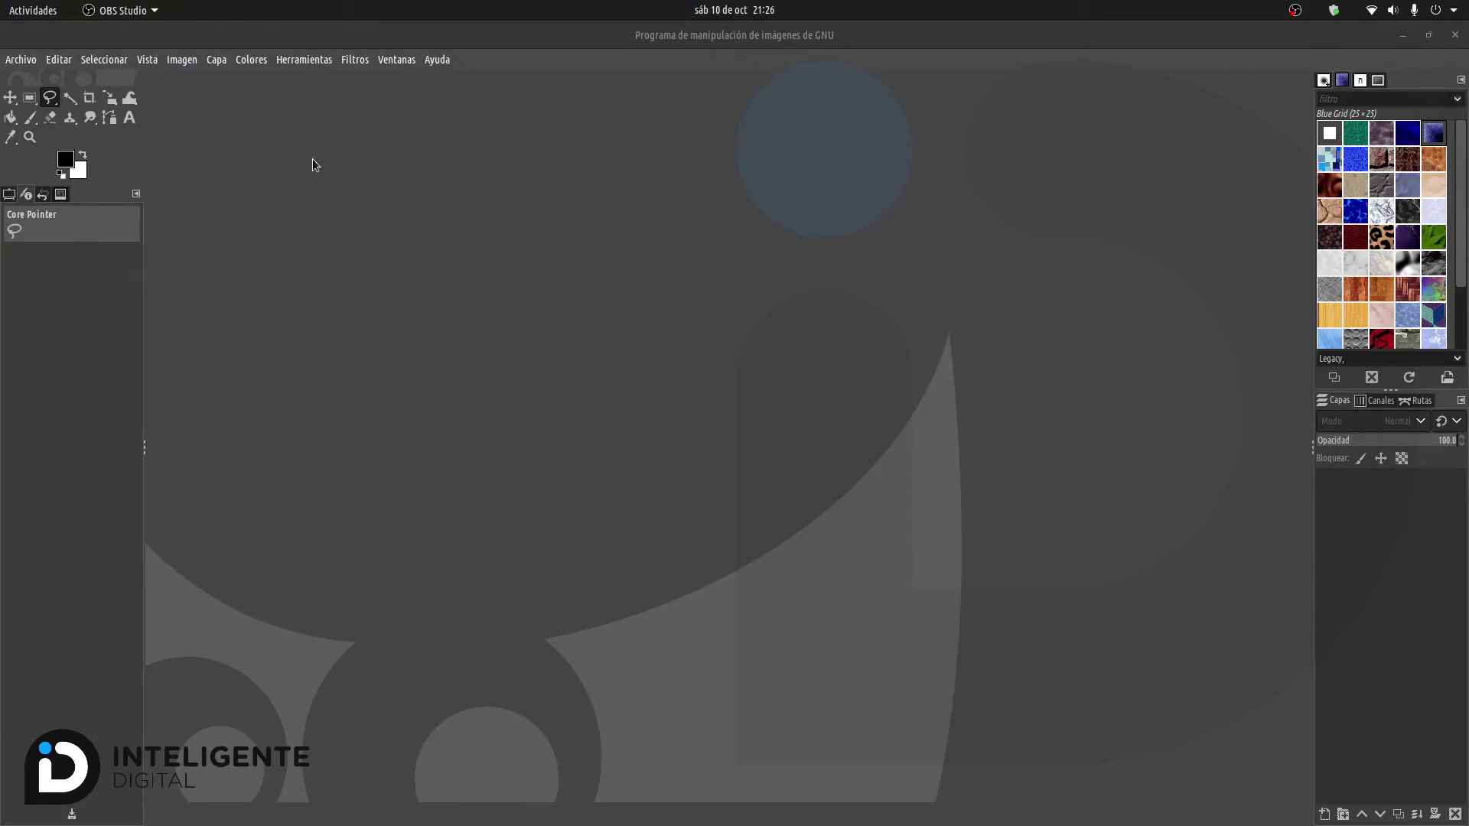
Step: Create a new 800 × 800 pixel image from Archivo > Nuevo
{"action": "left_click", "coordinate": [34, 63]}
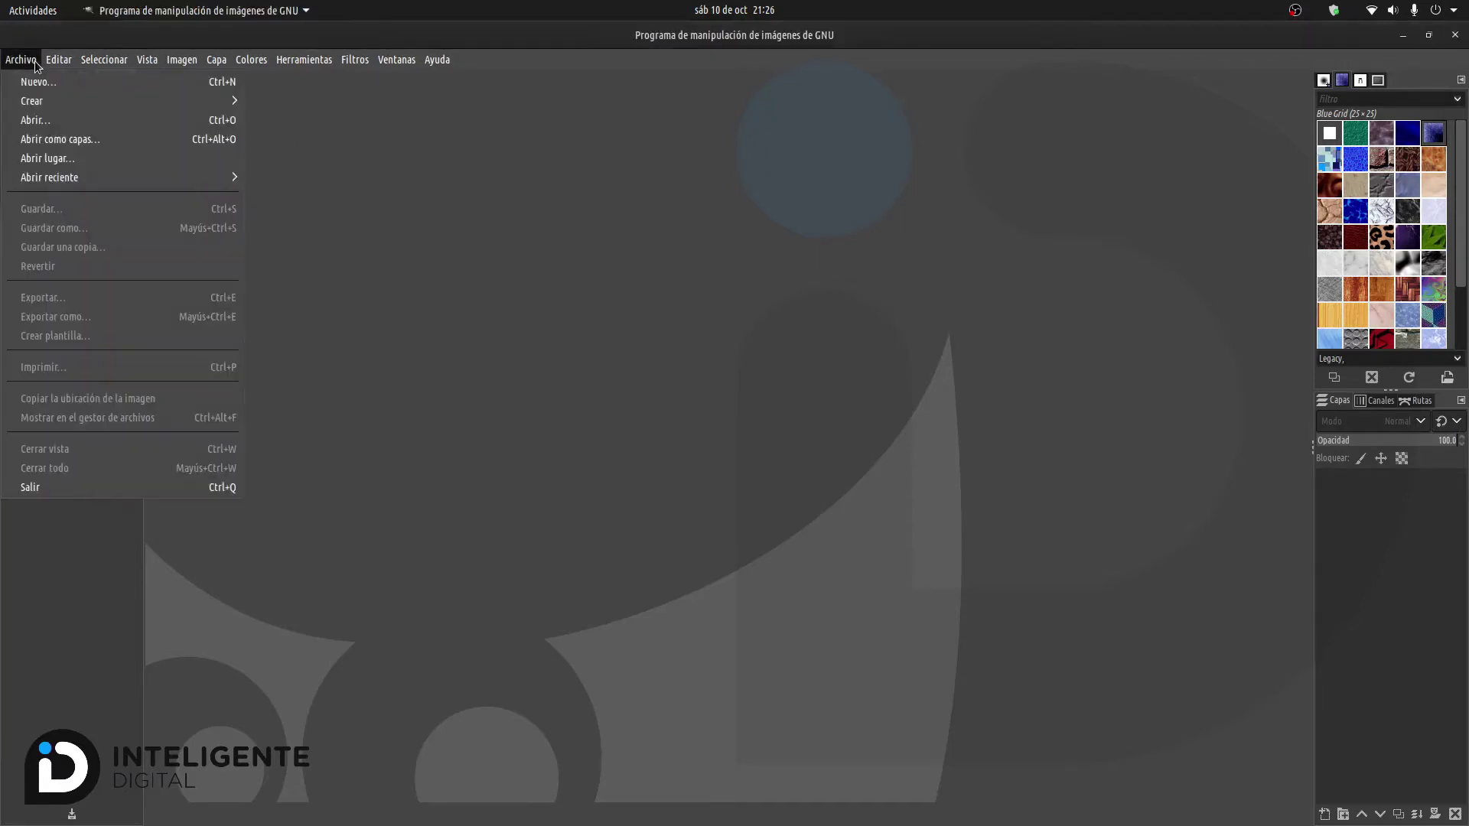
{"action": "left_click", "coordinate": [34, 81]}
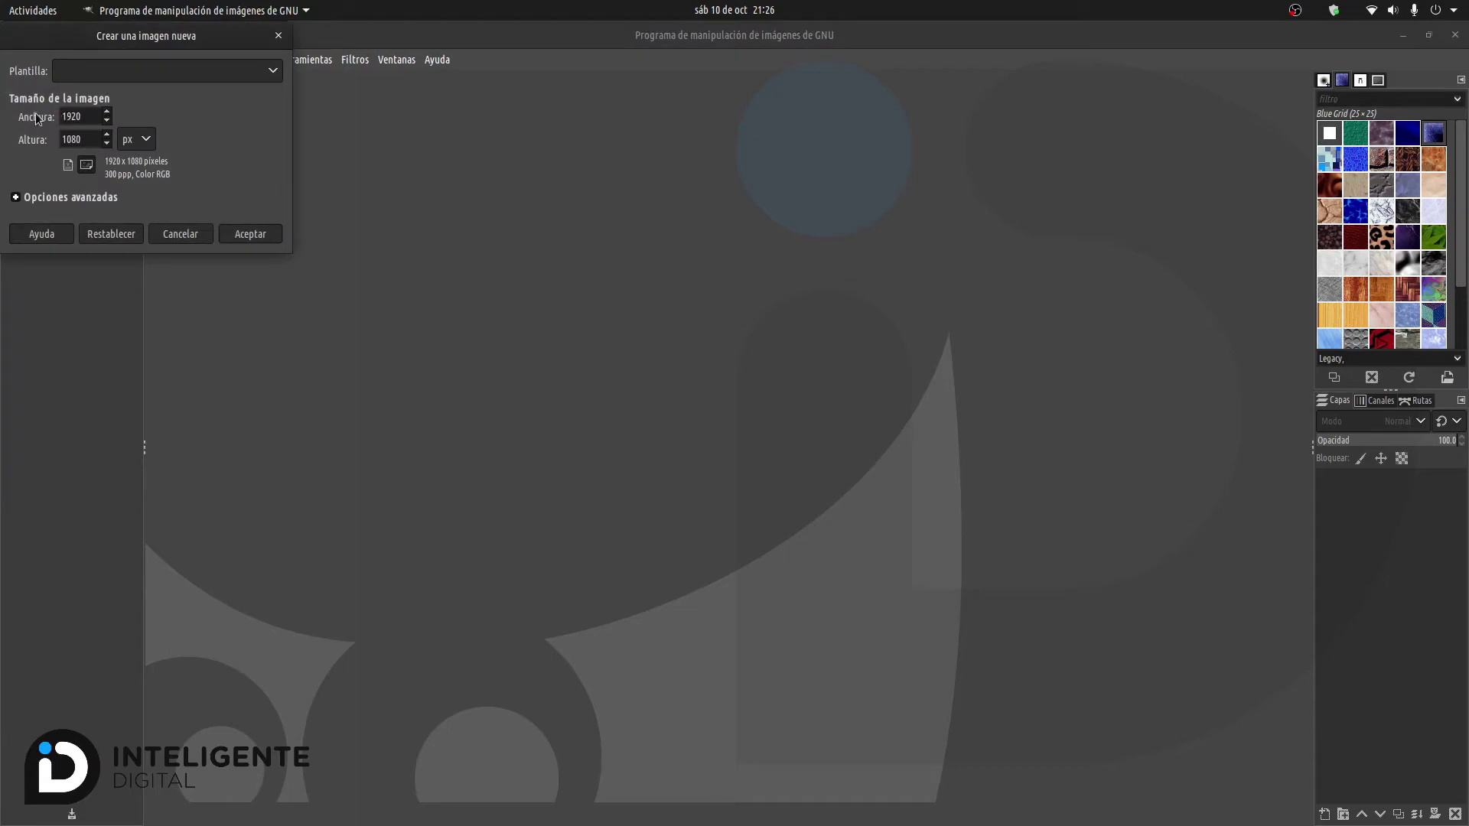
{"action": "double_click", "coordinate": [73, 115]}
{"action": "type", "text": "800"}
{"action": "double_click", "coordinate": [70, 138]}
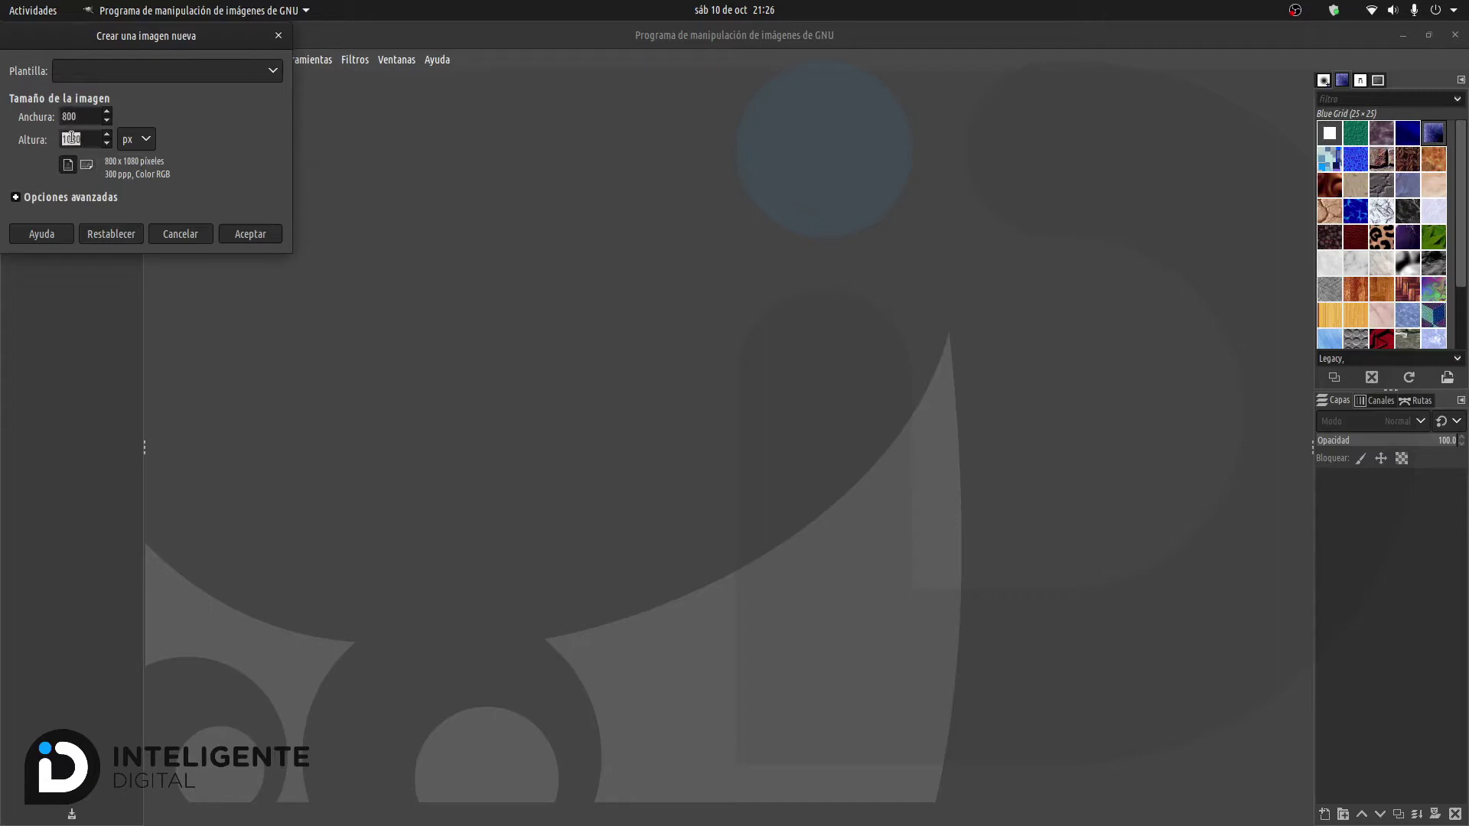
{"action": "type", "text": "800"}
{"action": "left_click", "coordinate": [252, 234]}
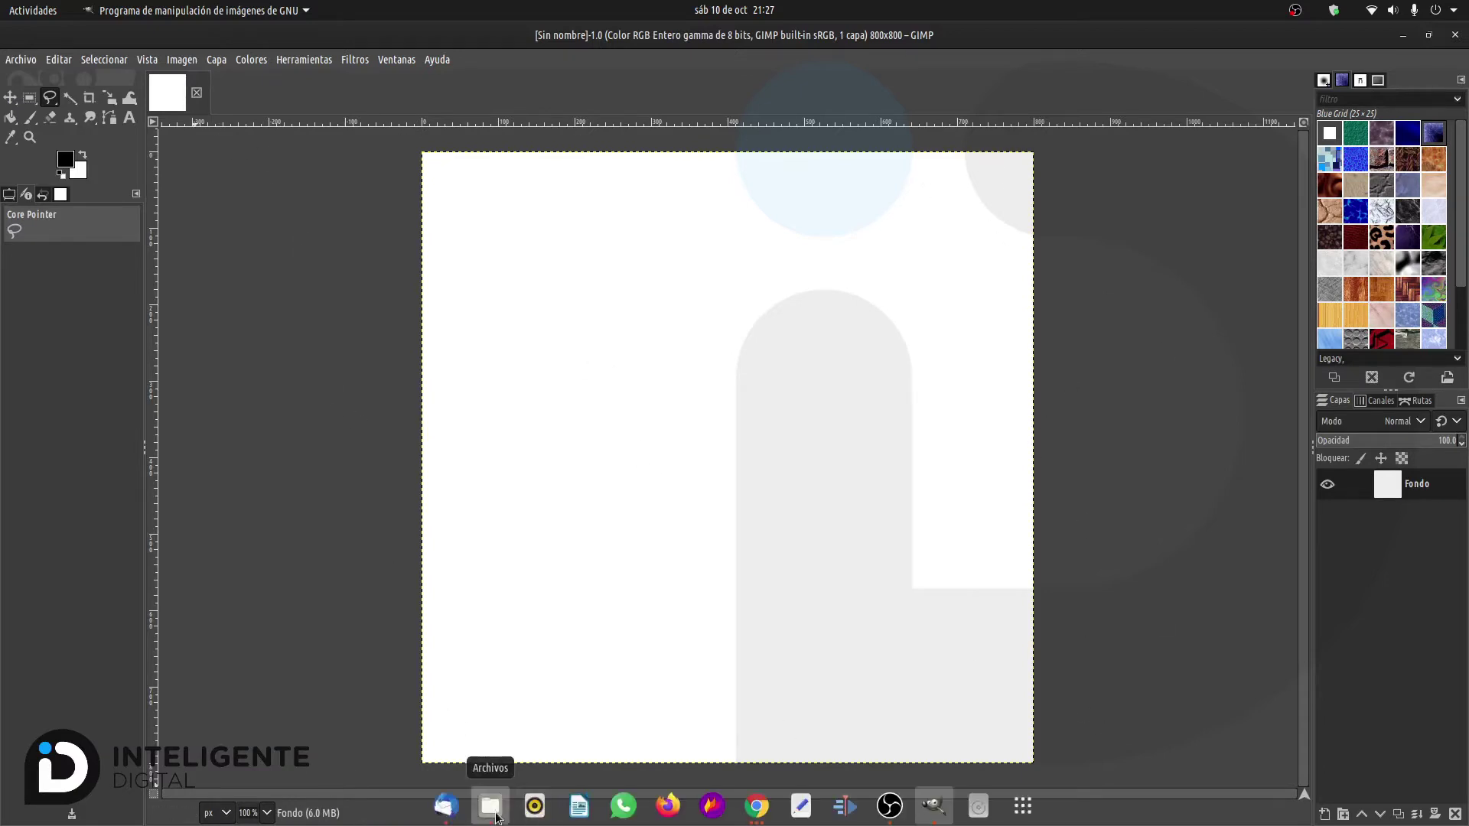
{"action": "left_click", "coordinate": [491, 806]}
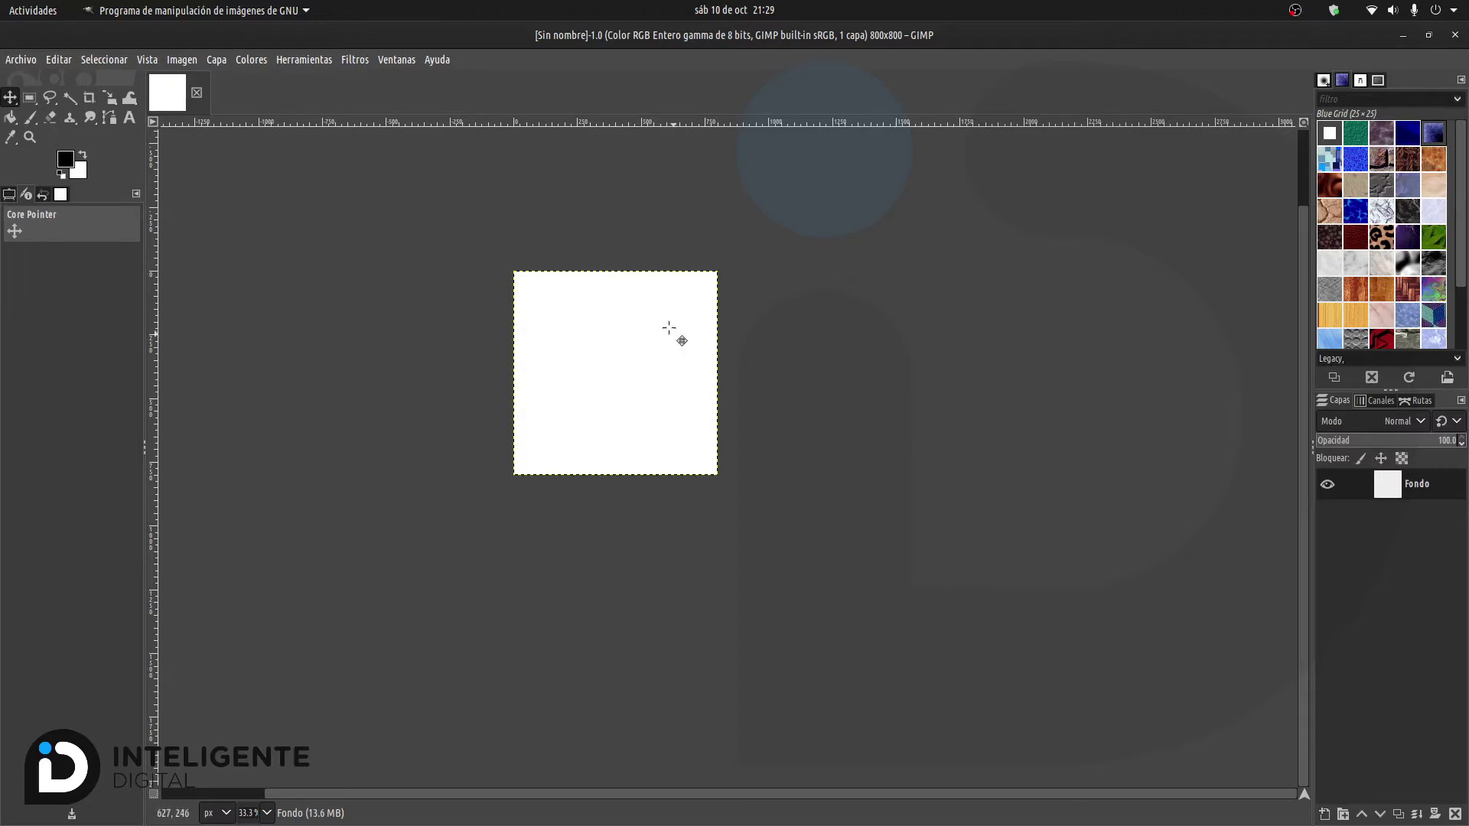
Step: Open the WhatsApp Image … PM (1).jpeg mask photo alongside the blank canvas
{"action": "left_click", "coordinate": [15, 60]}
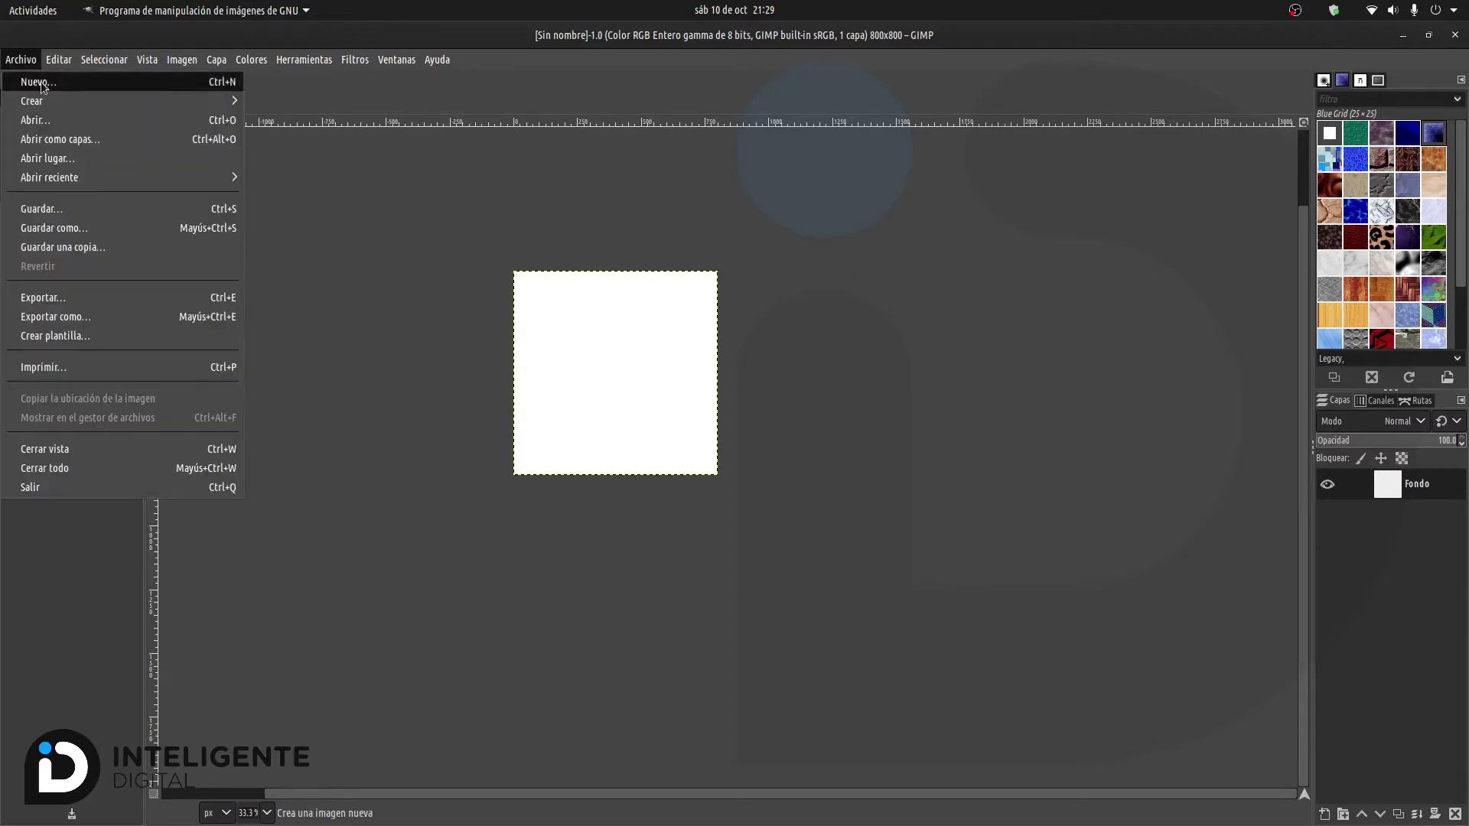
{"action": "left_click", "coordinate": [61, 118]}
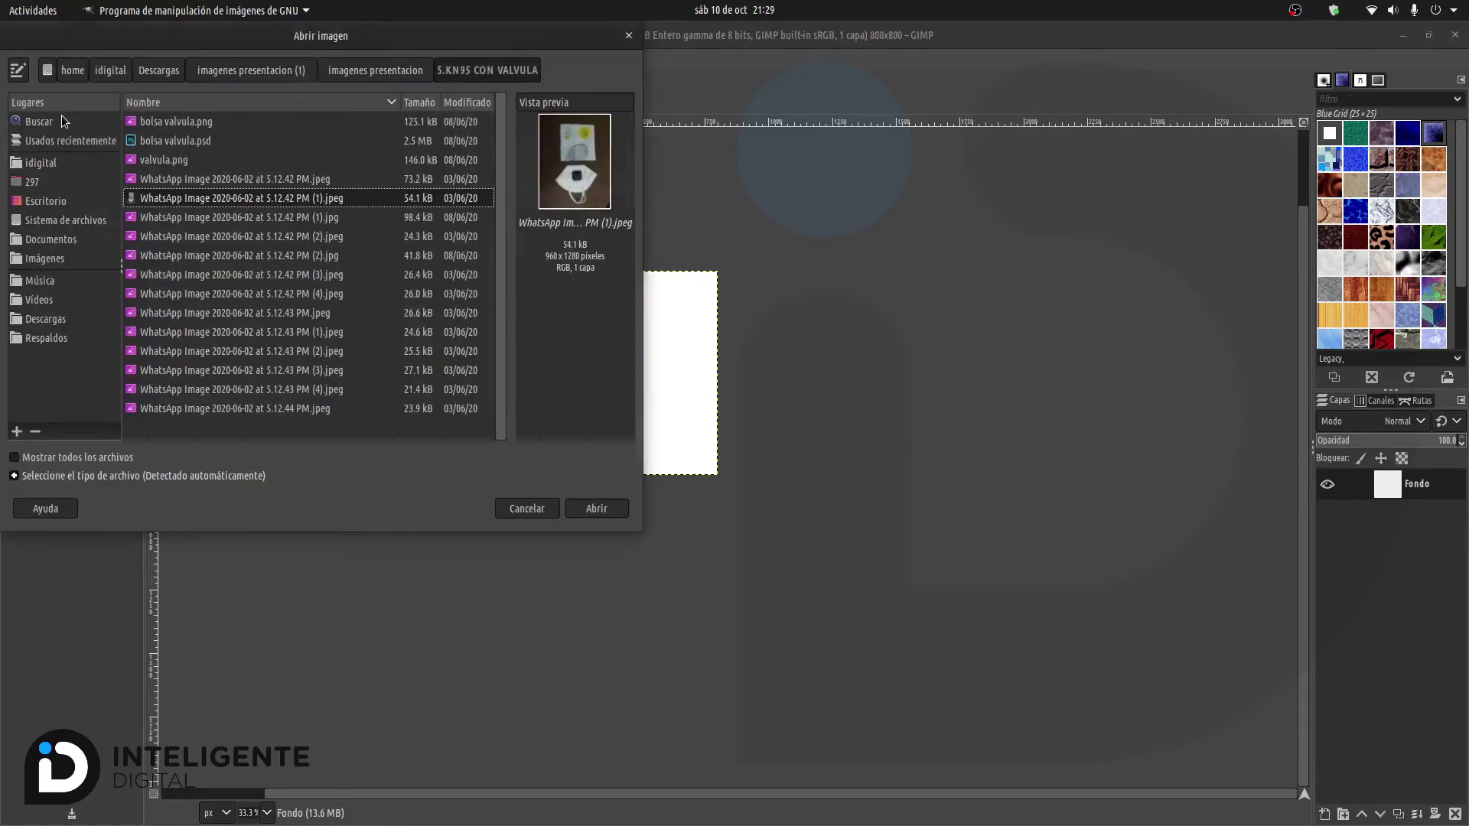
{"action": "left_click", "coordinate": [224, 198]}
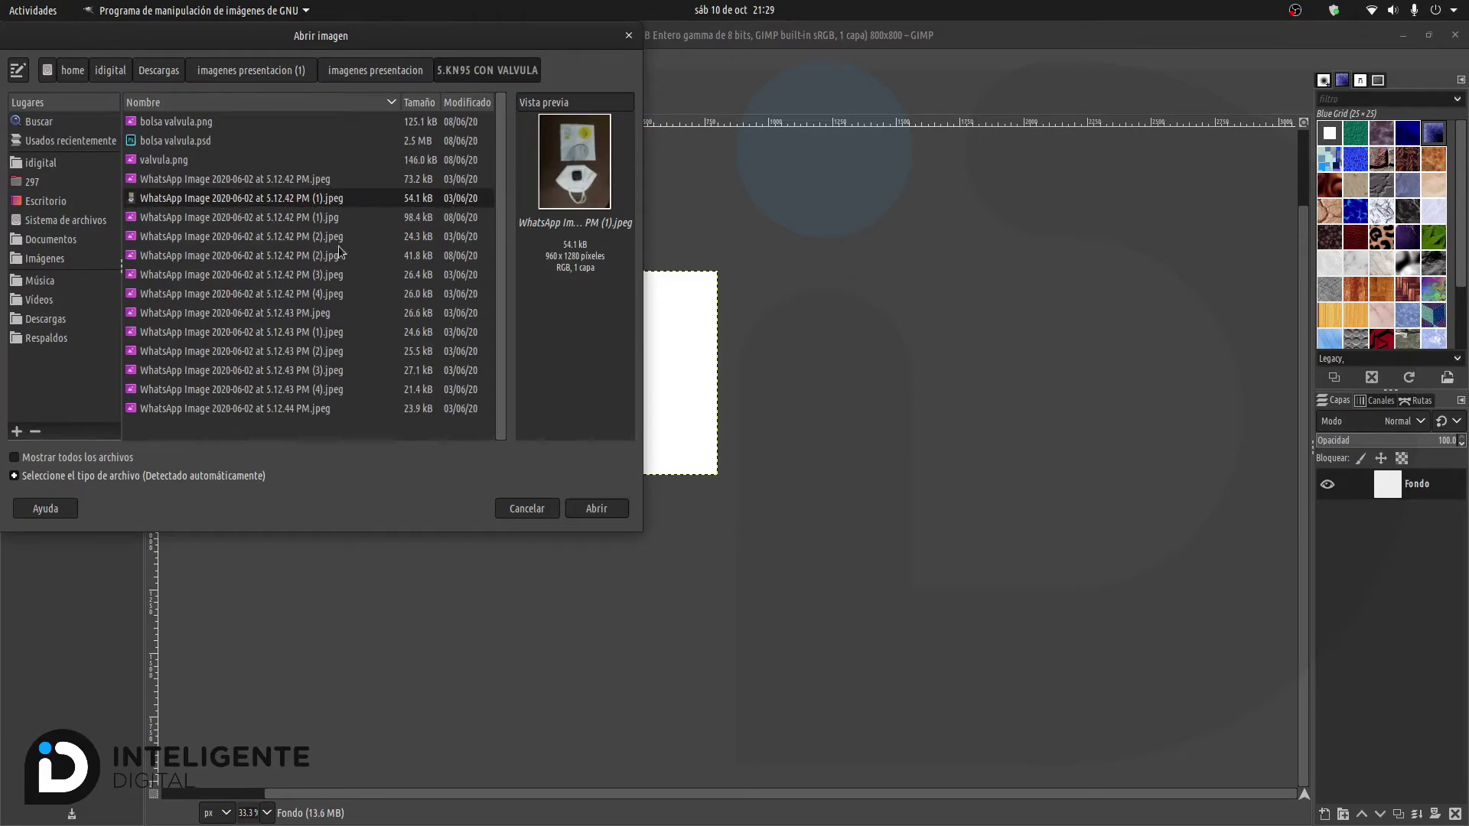
{"action": "left_click", "coordinate": [597, 509]}
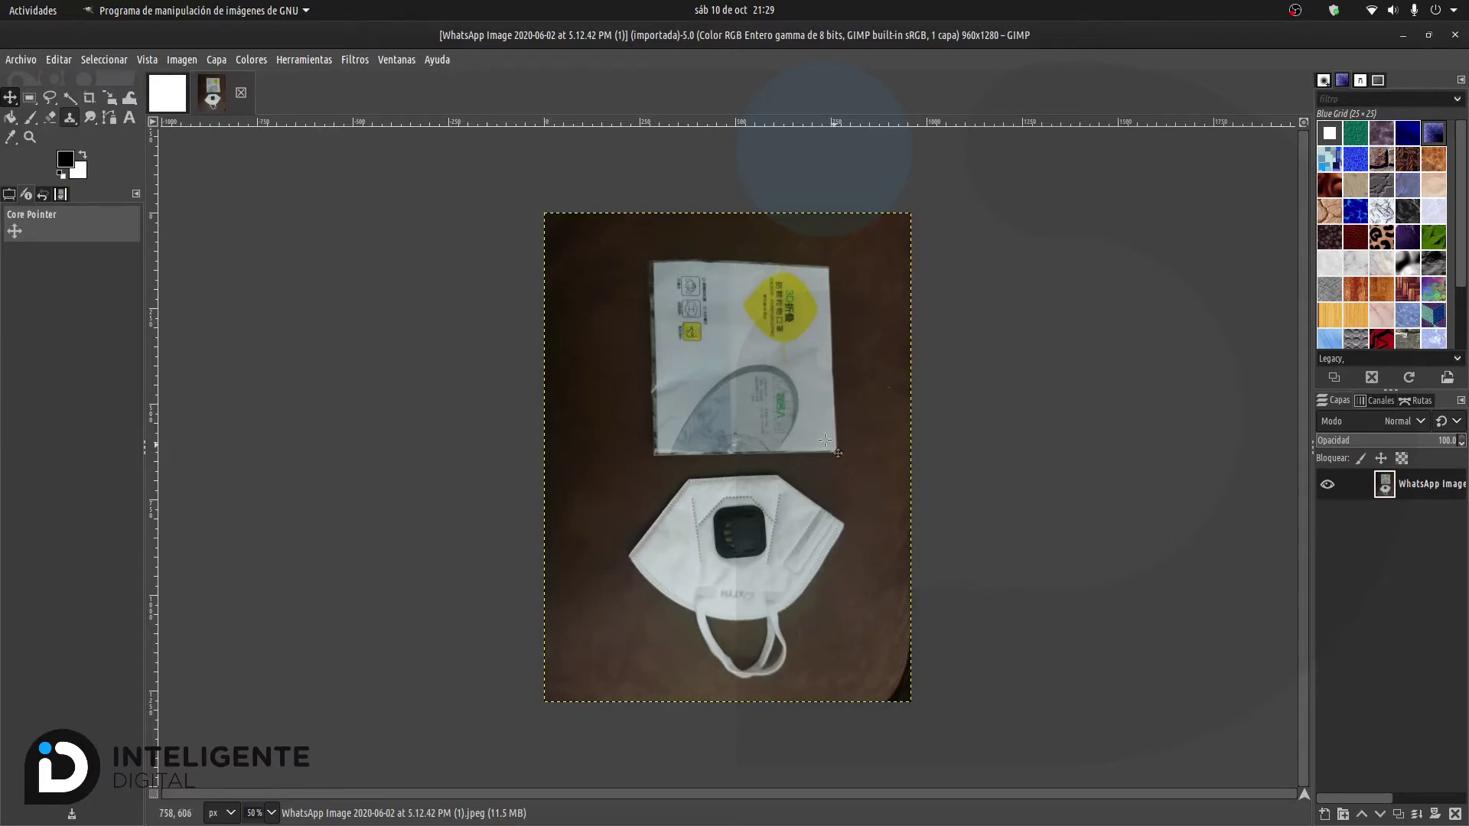
{"action": "left_click", "coordinate": [168, 94]}
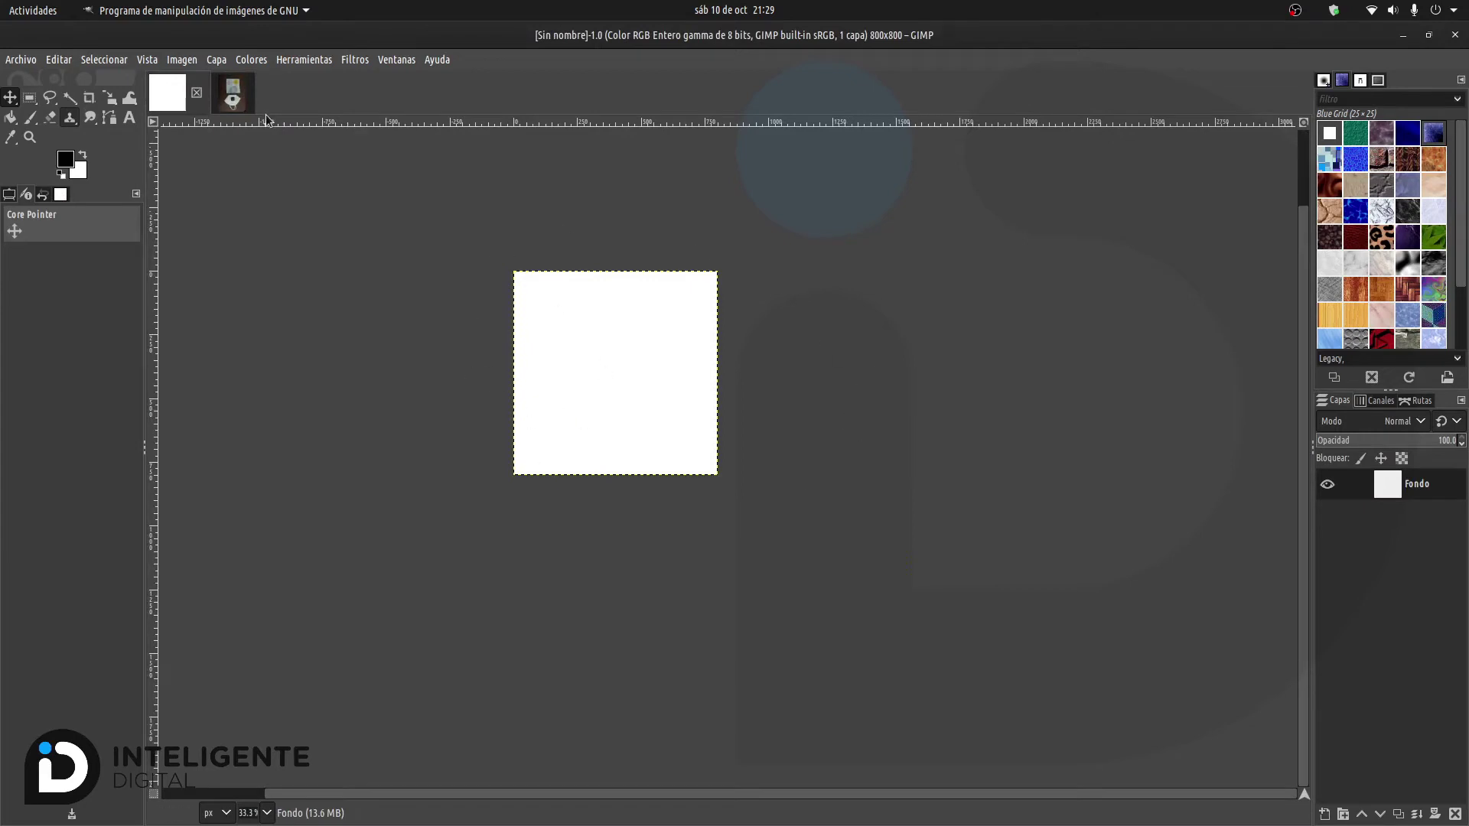
{"action": "left_click", "coordinate": [232, 93]}
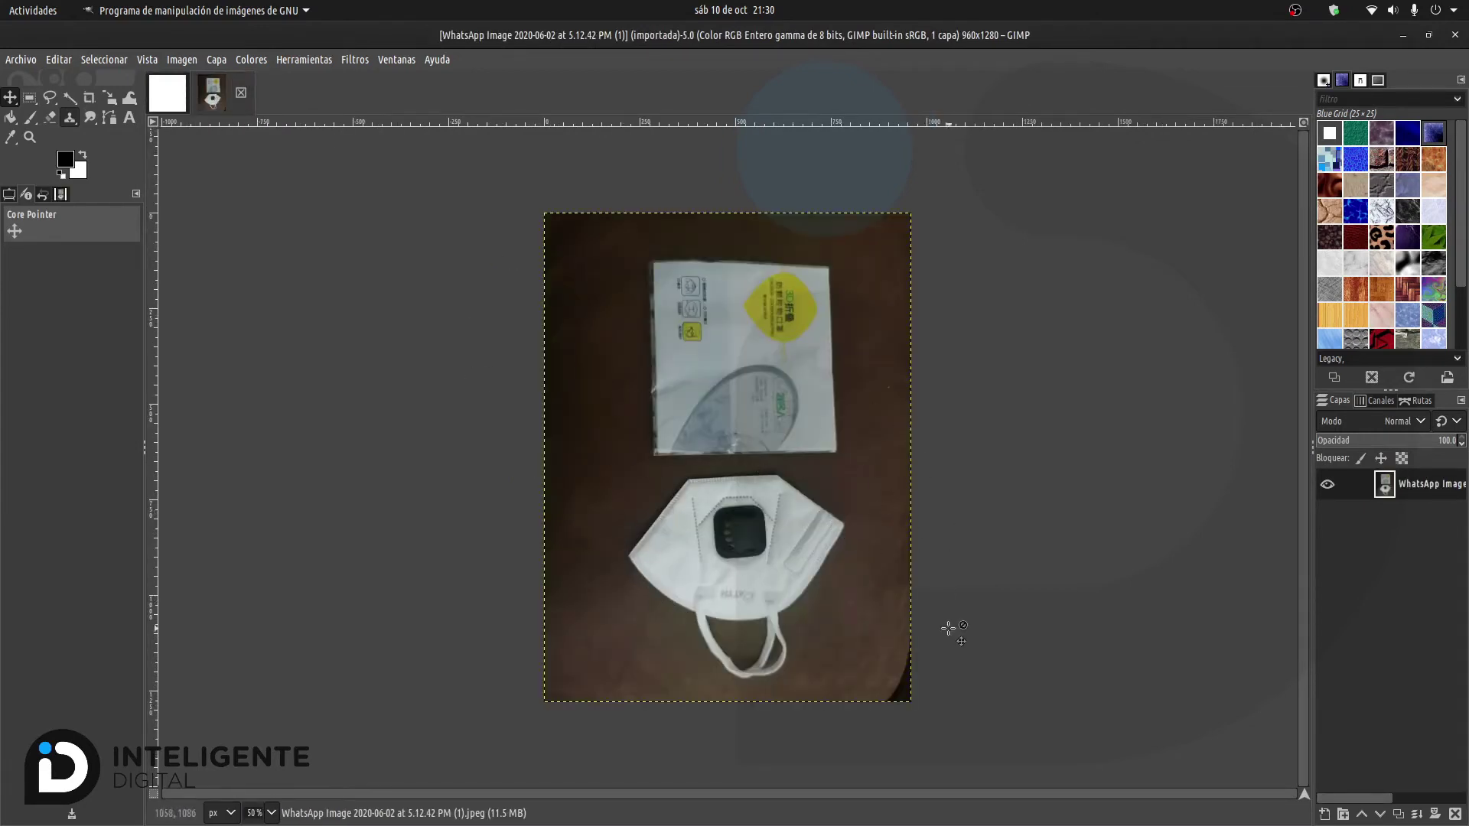
Step: Add an alpha channel to the mask photo's layer via Capa > Transparencia
{"action": "left_click", "coordinate": [163, 93]}
{"action": "left_click", "coordinate": [238, 81]}
{"action": "left_click", "coordinate": [181, 60]}
{"action": "left_click", "coordinate": [215, 61]}
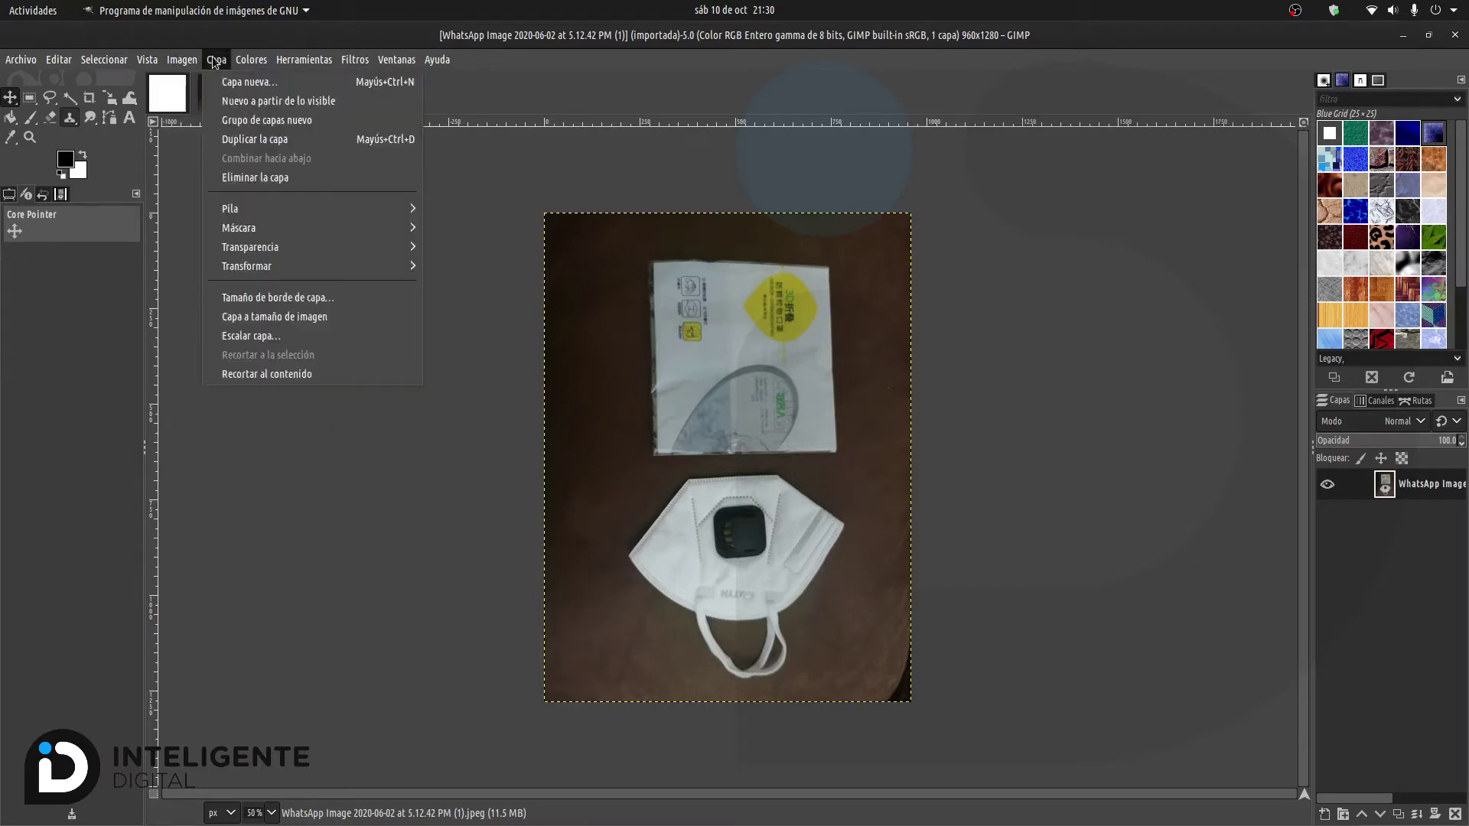
{"action": "mouse_move", "coordinate": [250, 247]}
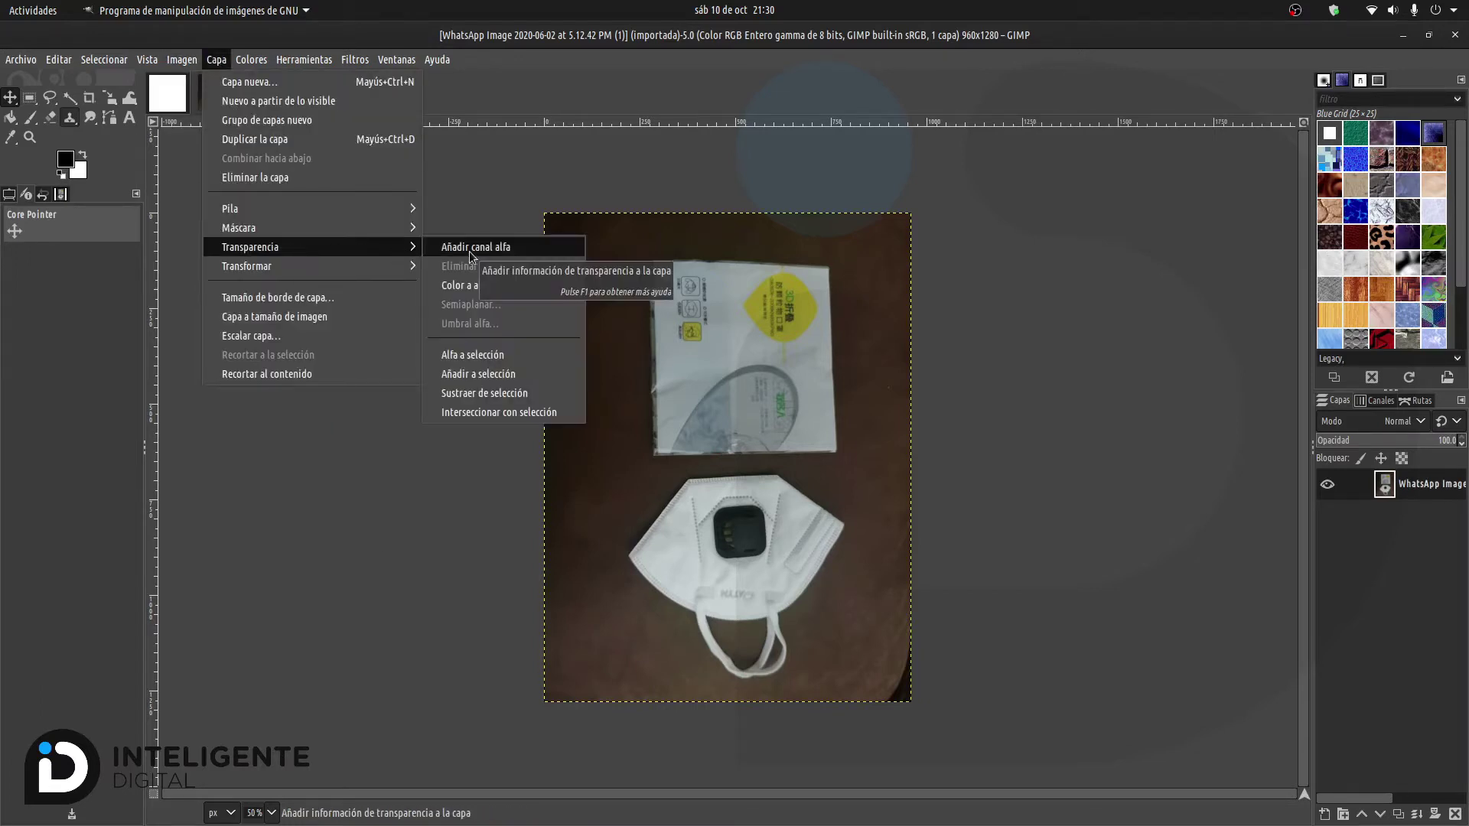
{"action": "left_click", "coordinate": [471, 255]}
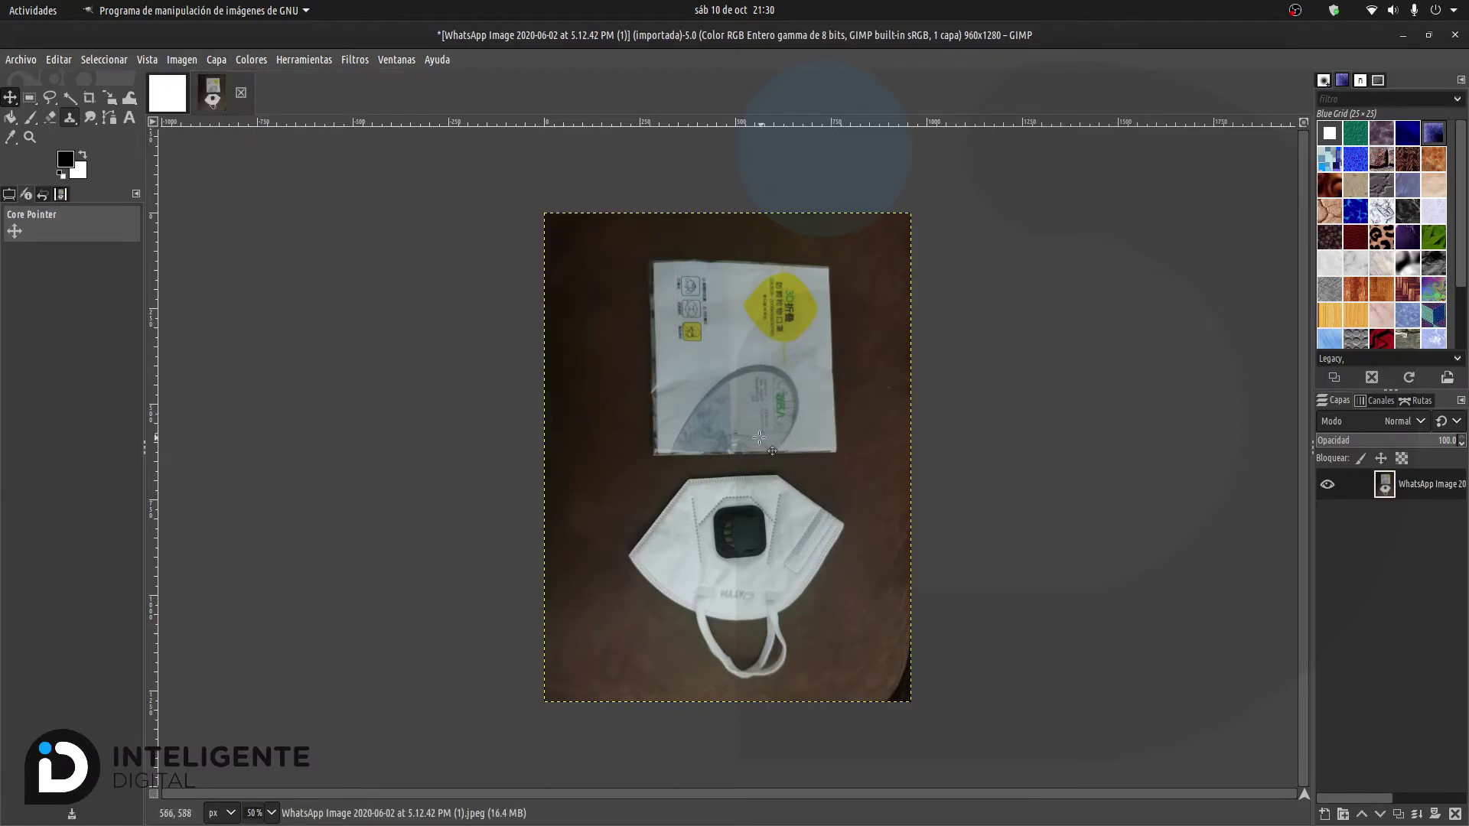
Step: Select the Free Select tool and zoom the view to 100%
{"action": "left_click", "coordinate": [50, 104]}
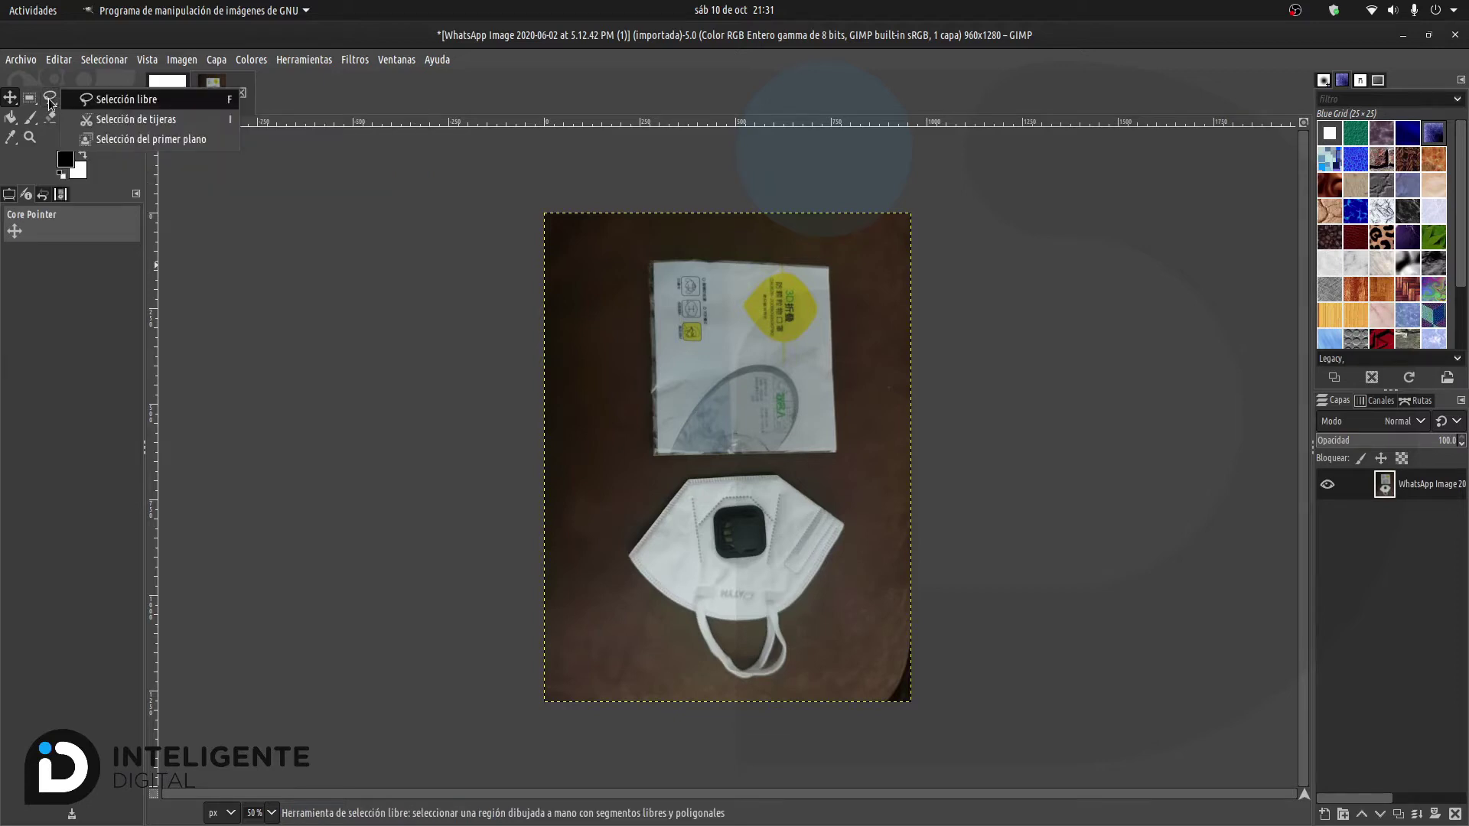
{"action": "left_click", "coordinate": [113, 107]}
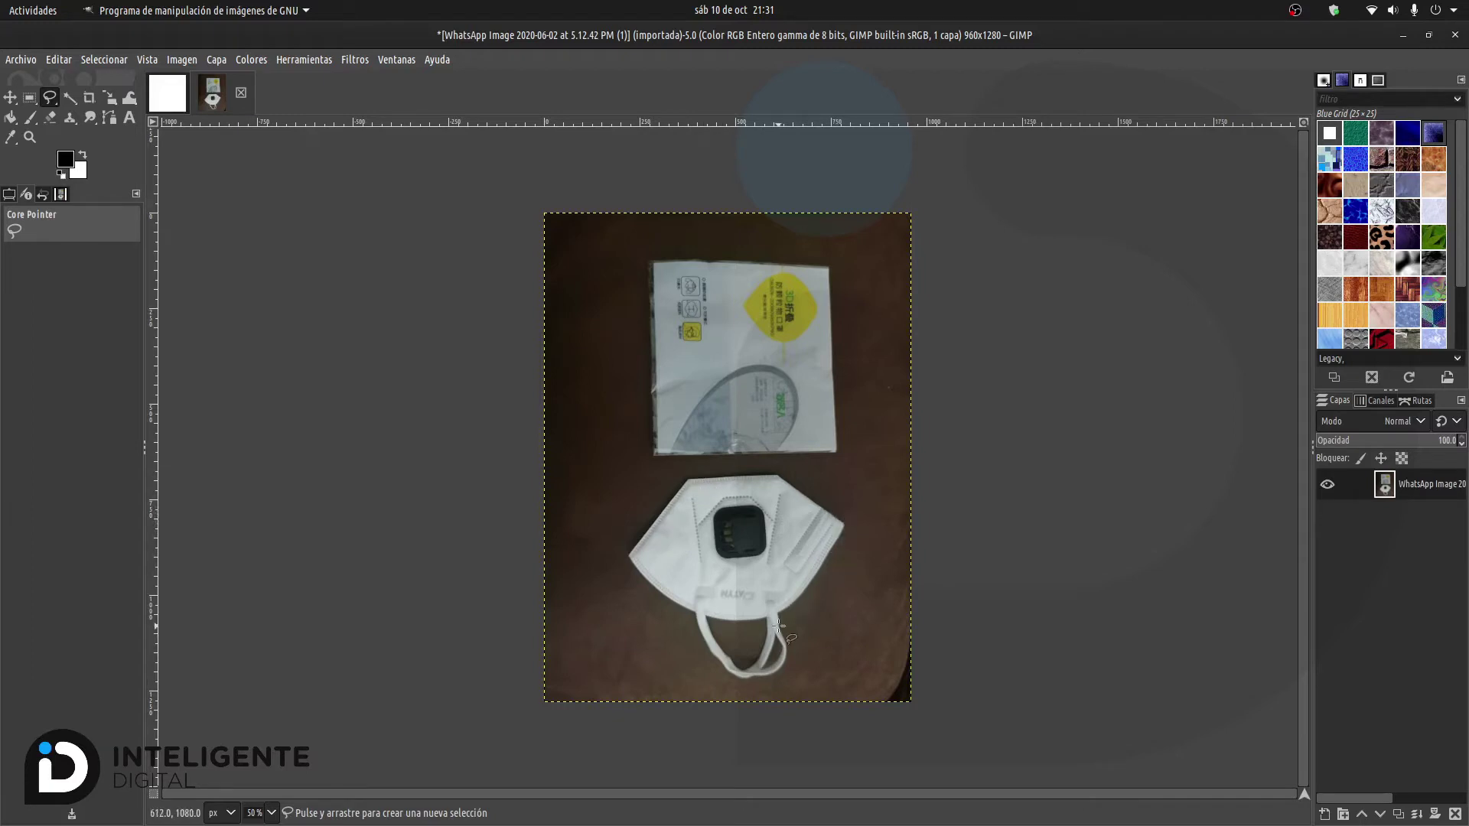
{"action": "left_click", "coordinate": [271, 816]}
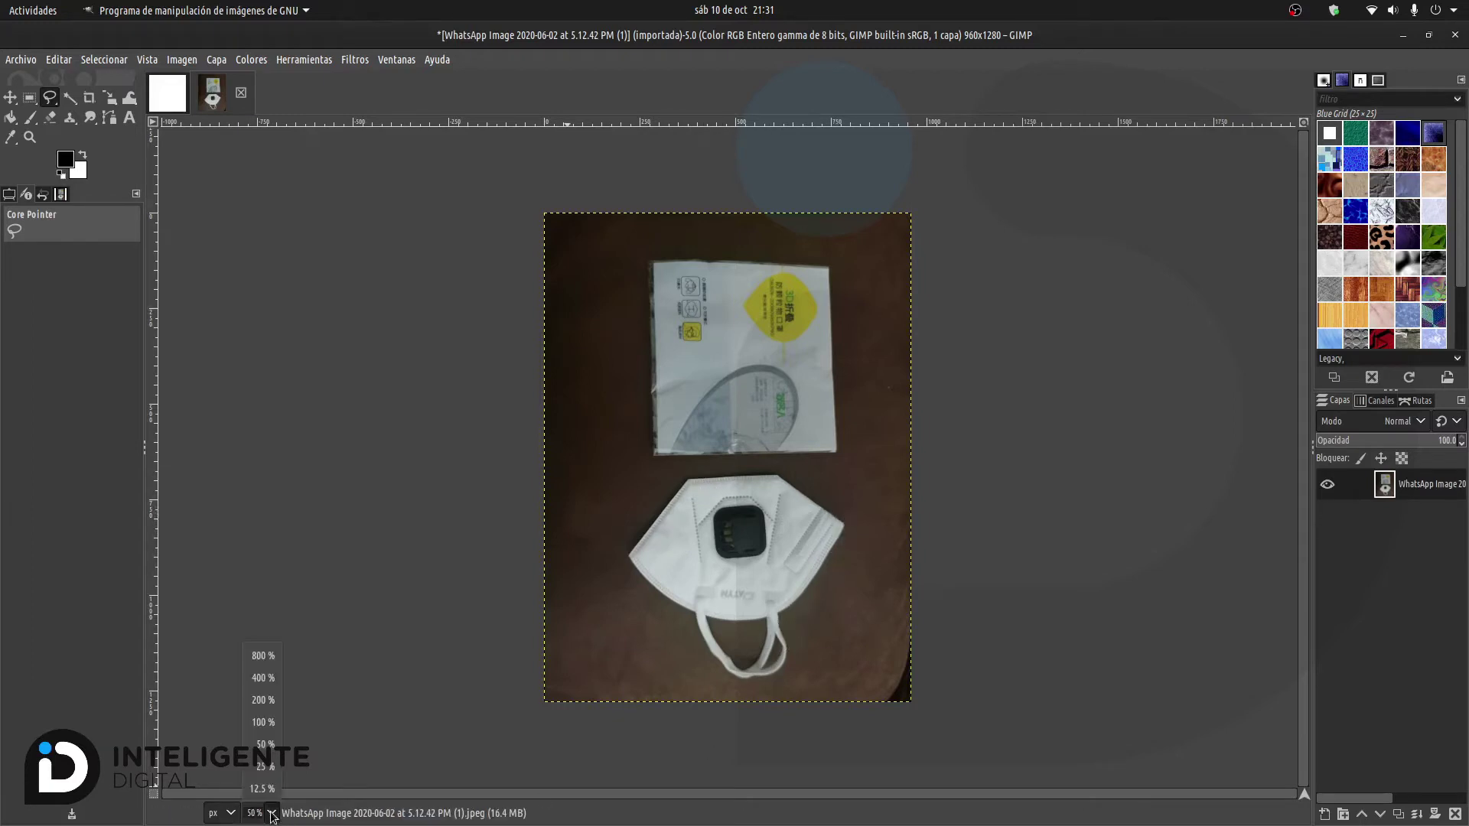
{"action": "left_click", "coordinate": [273, 723]}
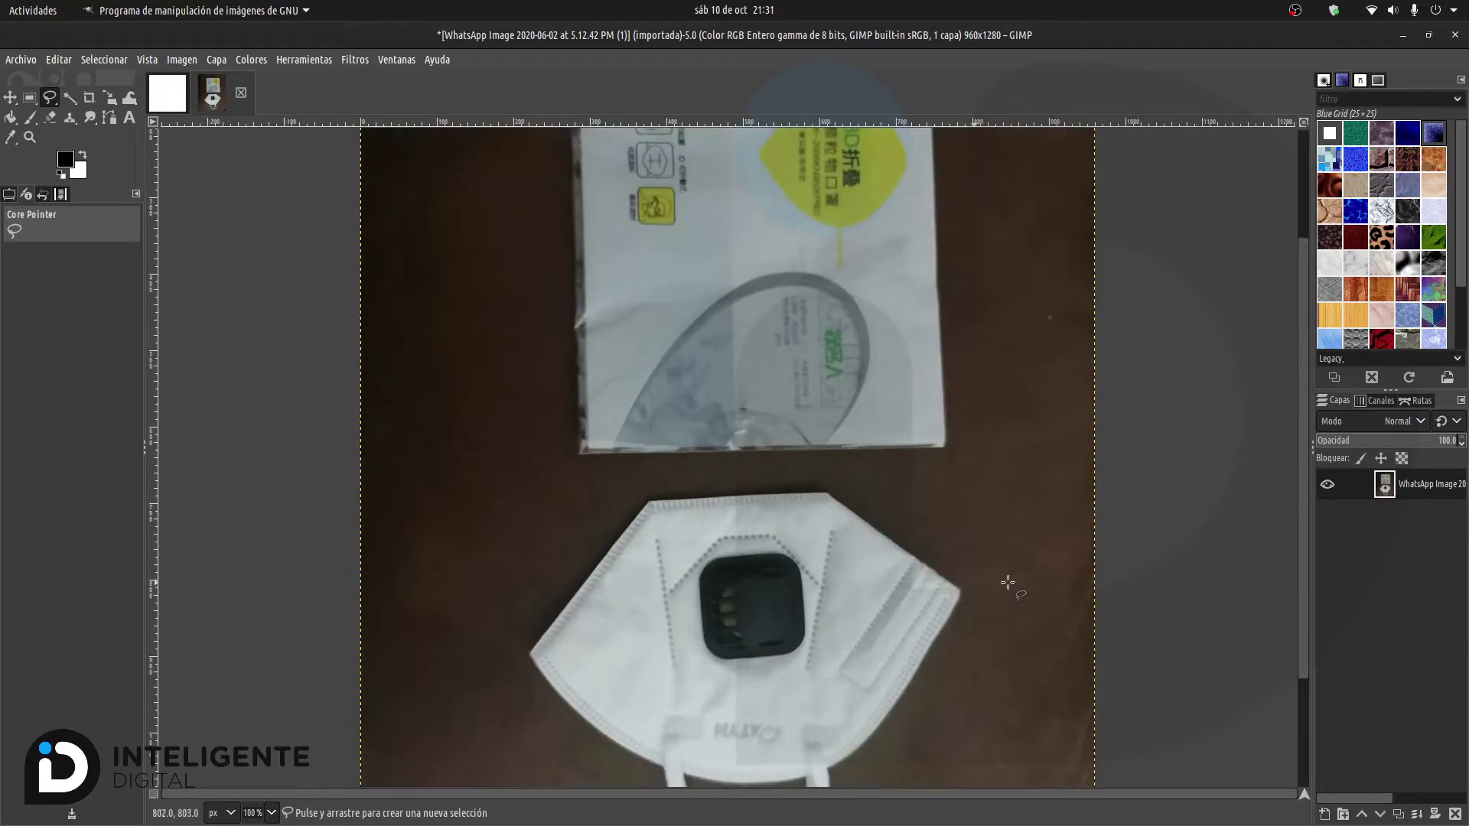
{"action": "left_click_drag", "start_coordinate": [1305, 424], "coordinate": [1292, 567]}
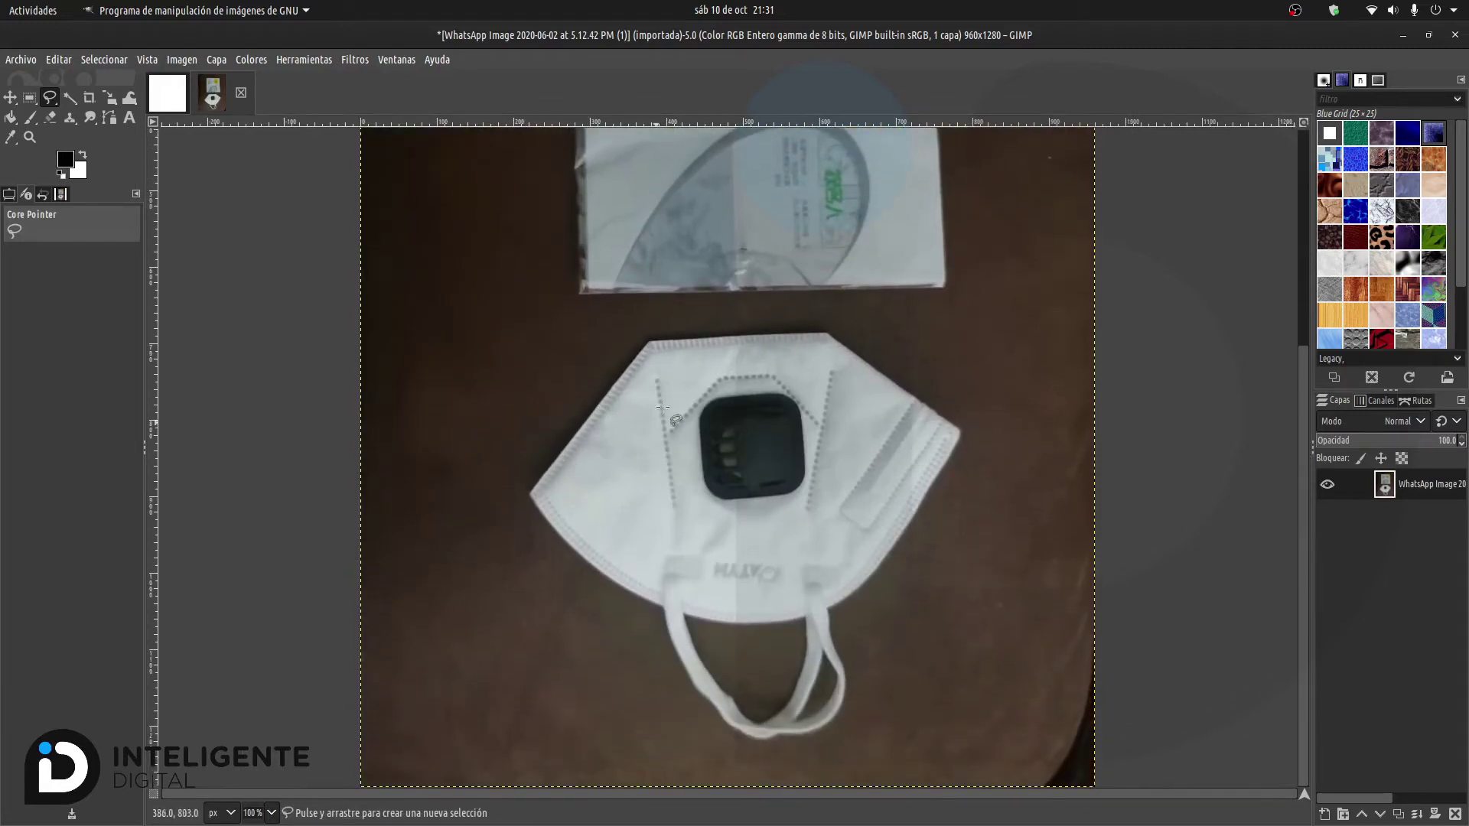
Step: Trace the lasso along the mask's left edge, top edge and right side
{"action": "left_click", "coordinate": [559, 453]}
{"action": "left_click", "coordinate": [635, 376]}
{"action": "left_click", "coordinate": [582, 425]}
{"action": "left_click", "coordinate": [629, 365]}
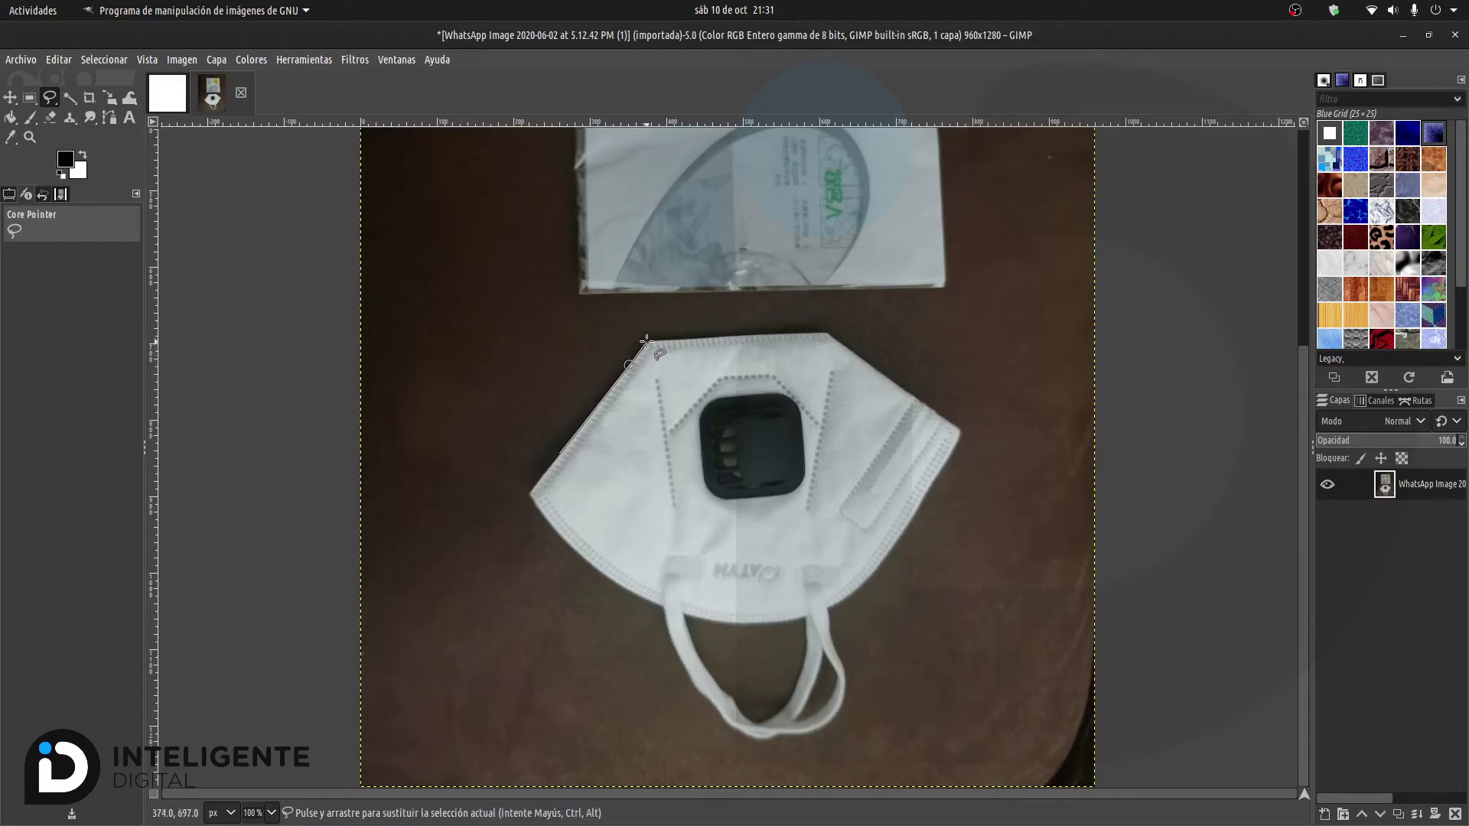
{"action": "left_click", "coordinate": [648, 341]}
{"action": "left_click", "coordinate": [824, 334]}
{"action": "left_click", "coordinate": [949, 422]}
{"action": "left_click", "coordinate": [943, 468]}
Step: Continue the lasso outline down the mask's right edge and along the ear strap
{"action": "left_click", "coordinate": [863, 586]}
{"action": "left_click", "coordinate": [846, 598]}
{"action": "left_click", "coordinate": [828, 626]}
{"action": "left_click", "coordinate": [833, 641]}
{"action": "left_click", "coordinate": [837, 655]}
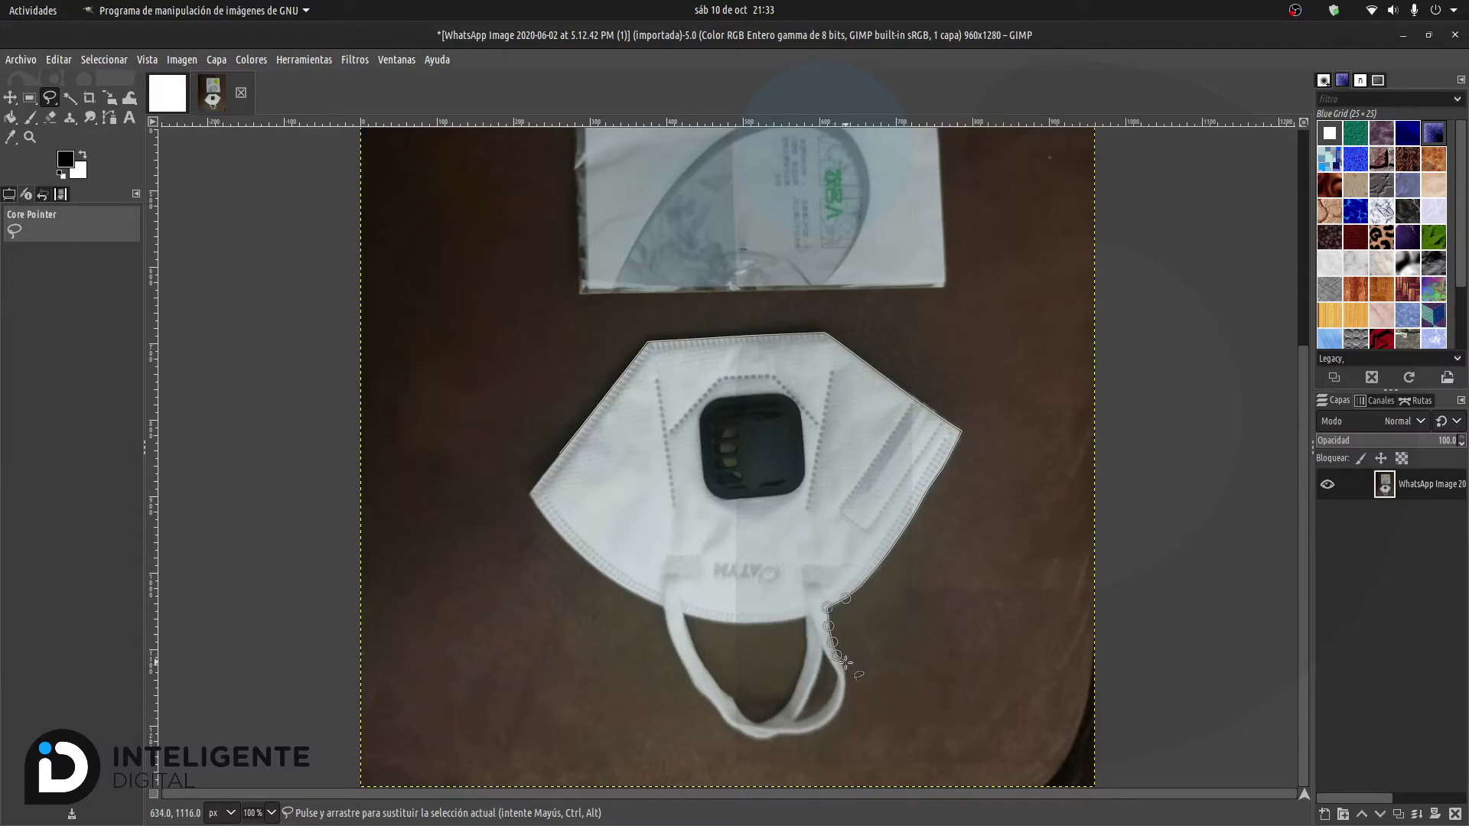
{"action": "left_click", "coordinate": [842, 667]}
{"action": "left_click", "coordinate": [843, 680]}
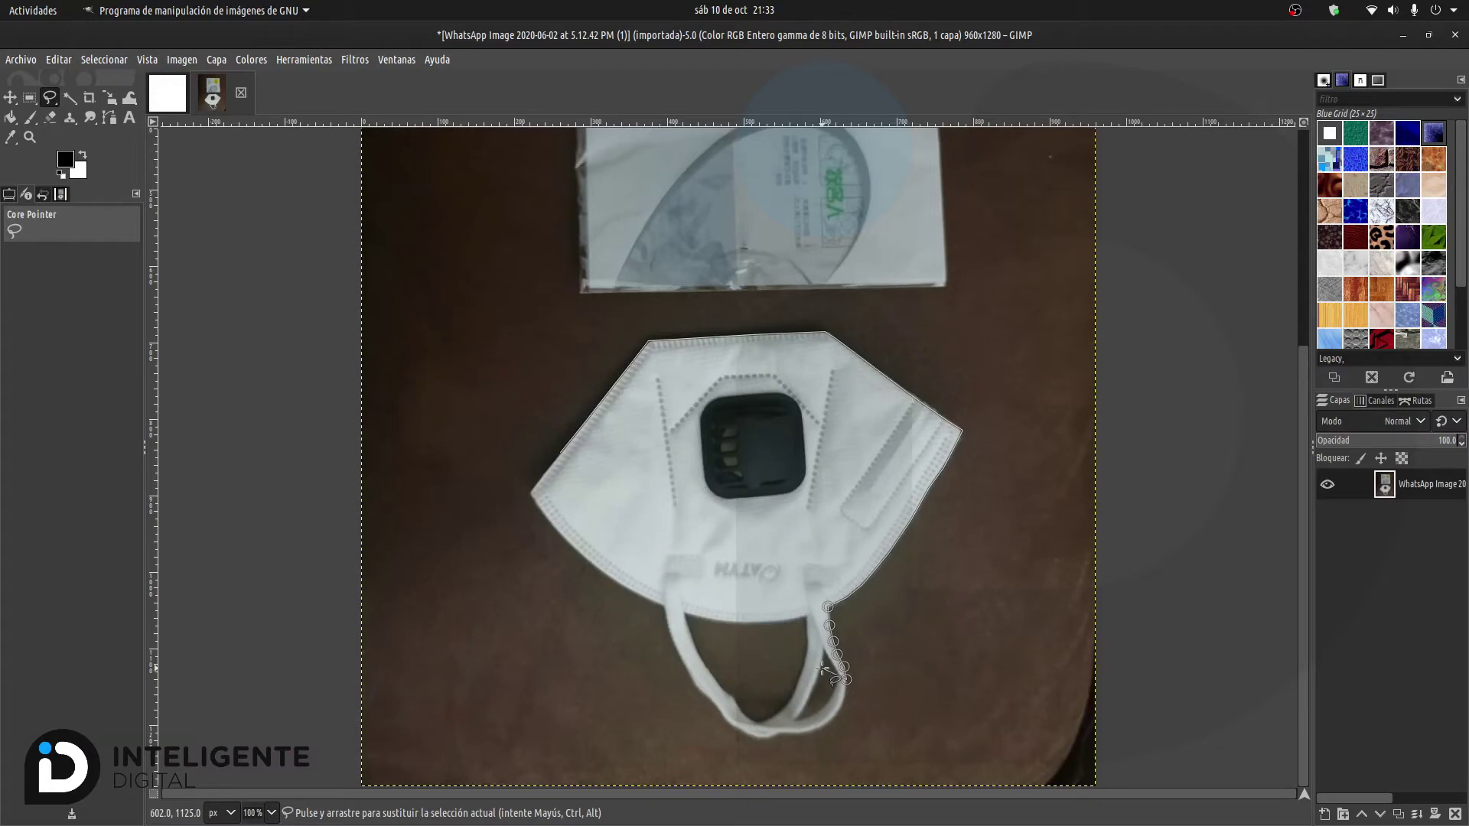
{"action": "left_click_drag", "start_coordinate": [822, 669], "coordinate": [837, 704]}
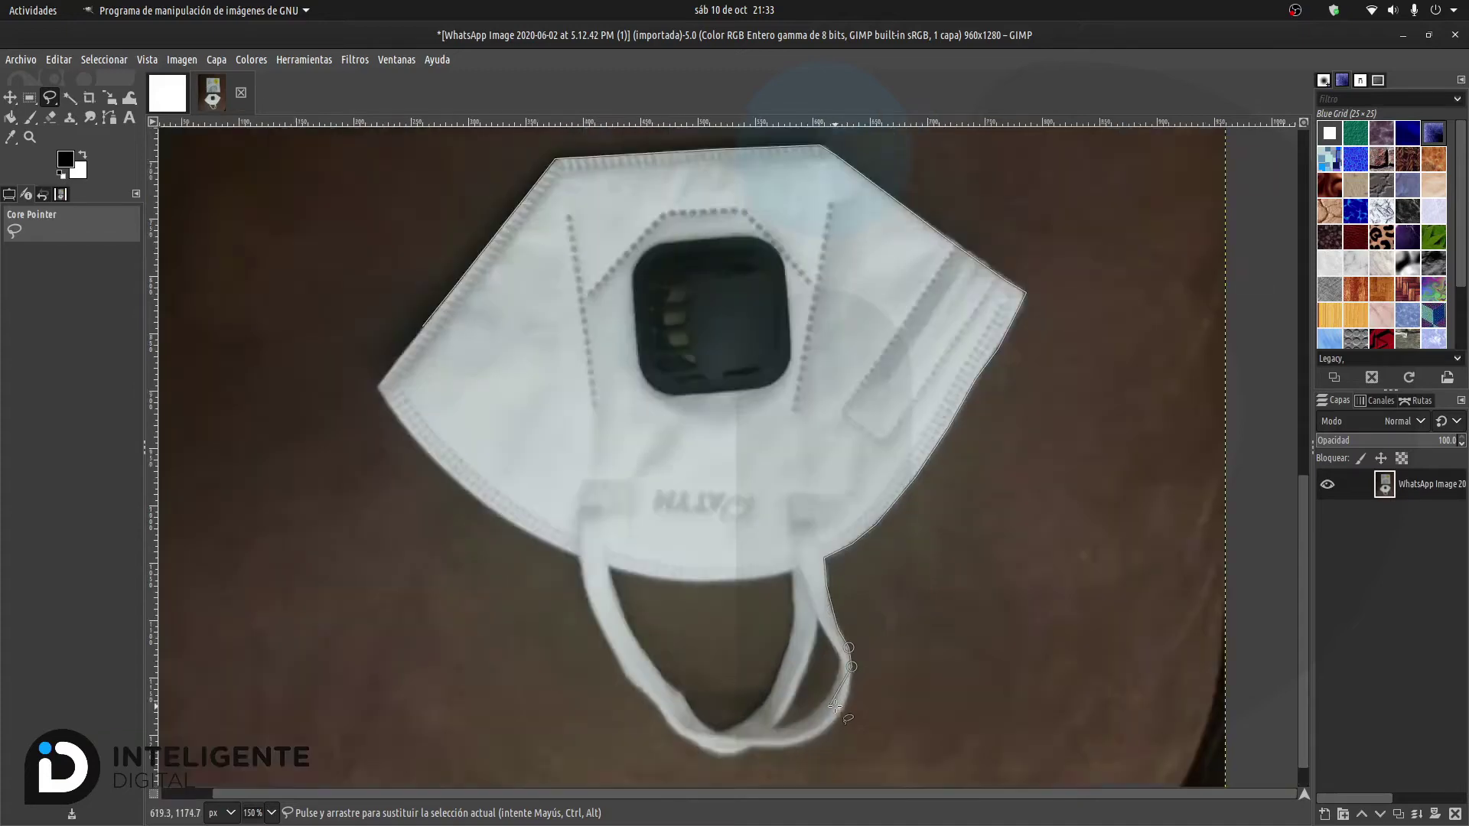
Step: Extend the outline down the strap and close it into a selection of the mask
{"action": "scroll", "coordinate": [835, 706], "scroll_direction": "up", "scroll_amount": 4}
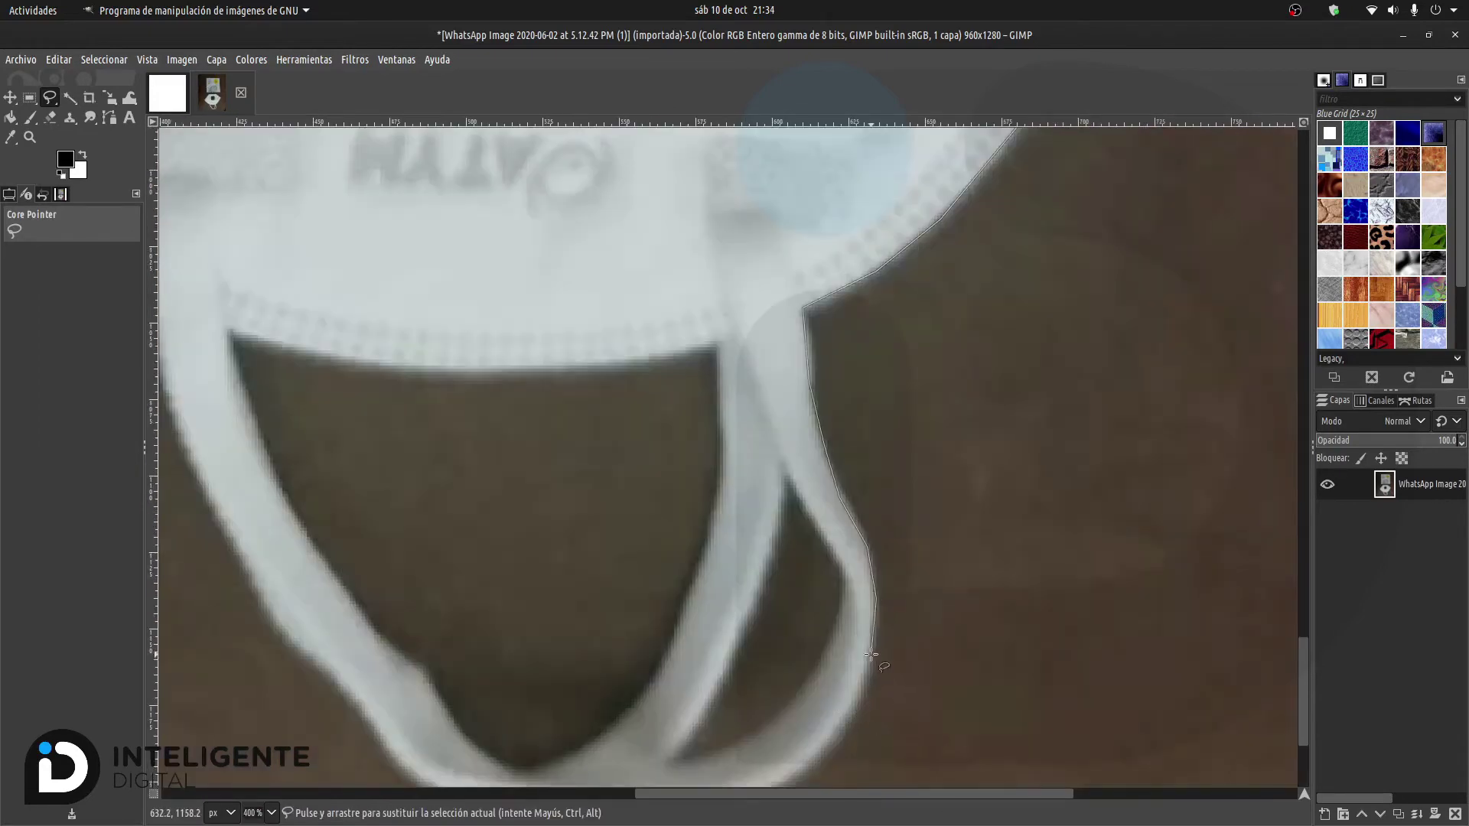
{"action": "left_click_drag", "start_coordinate": [871, 655], "coordinate": [858, 708]}
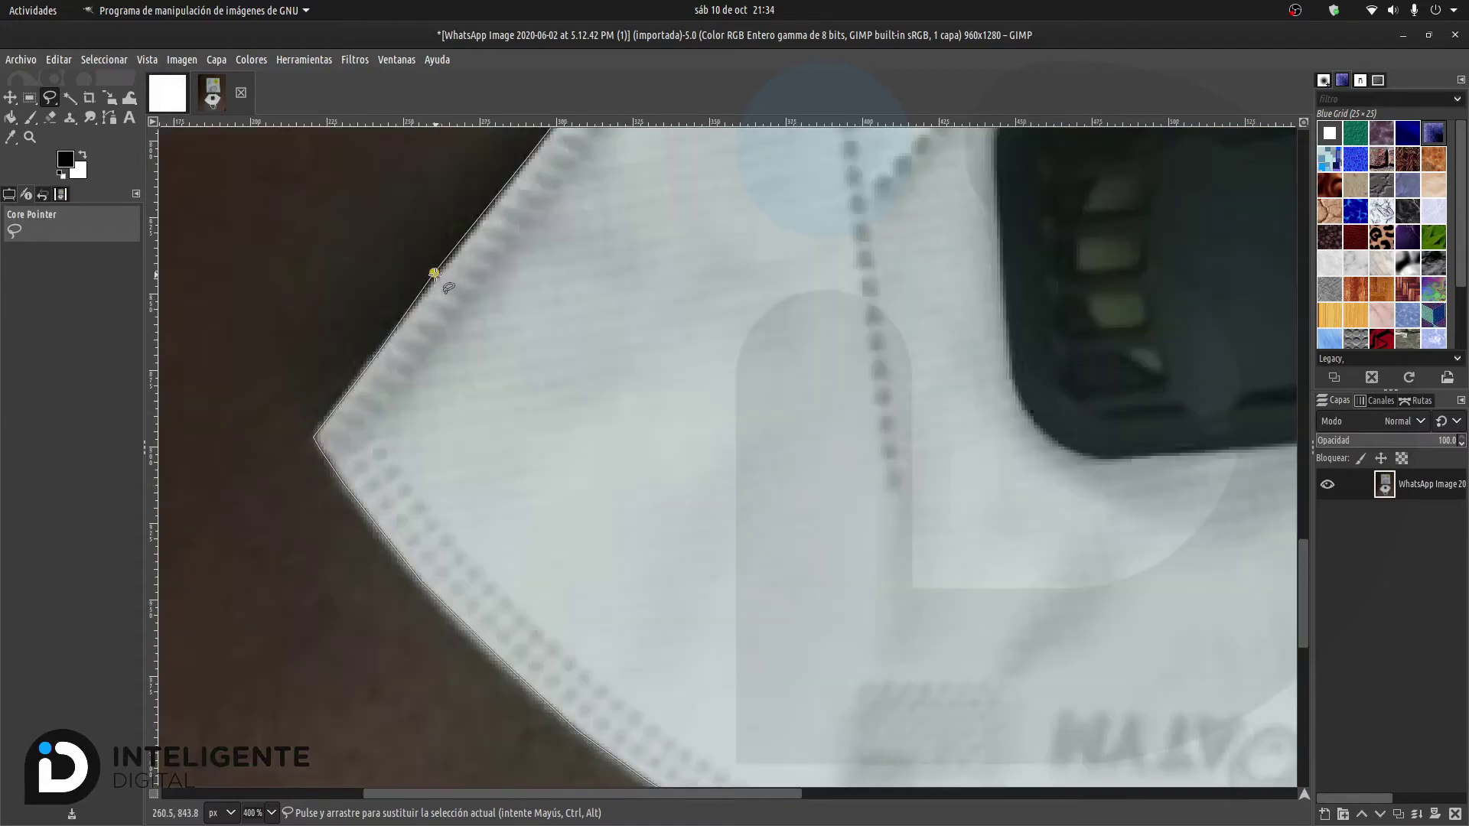
{"action": "left_click", "coordinate": [434, 272]}
Step: Zoom out to 50% and invert the selection to everything except the mask
{"action": "left_click", "coordinate": [261, 820]}
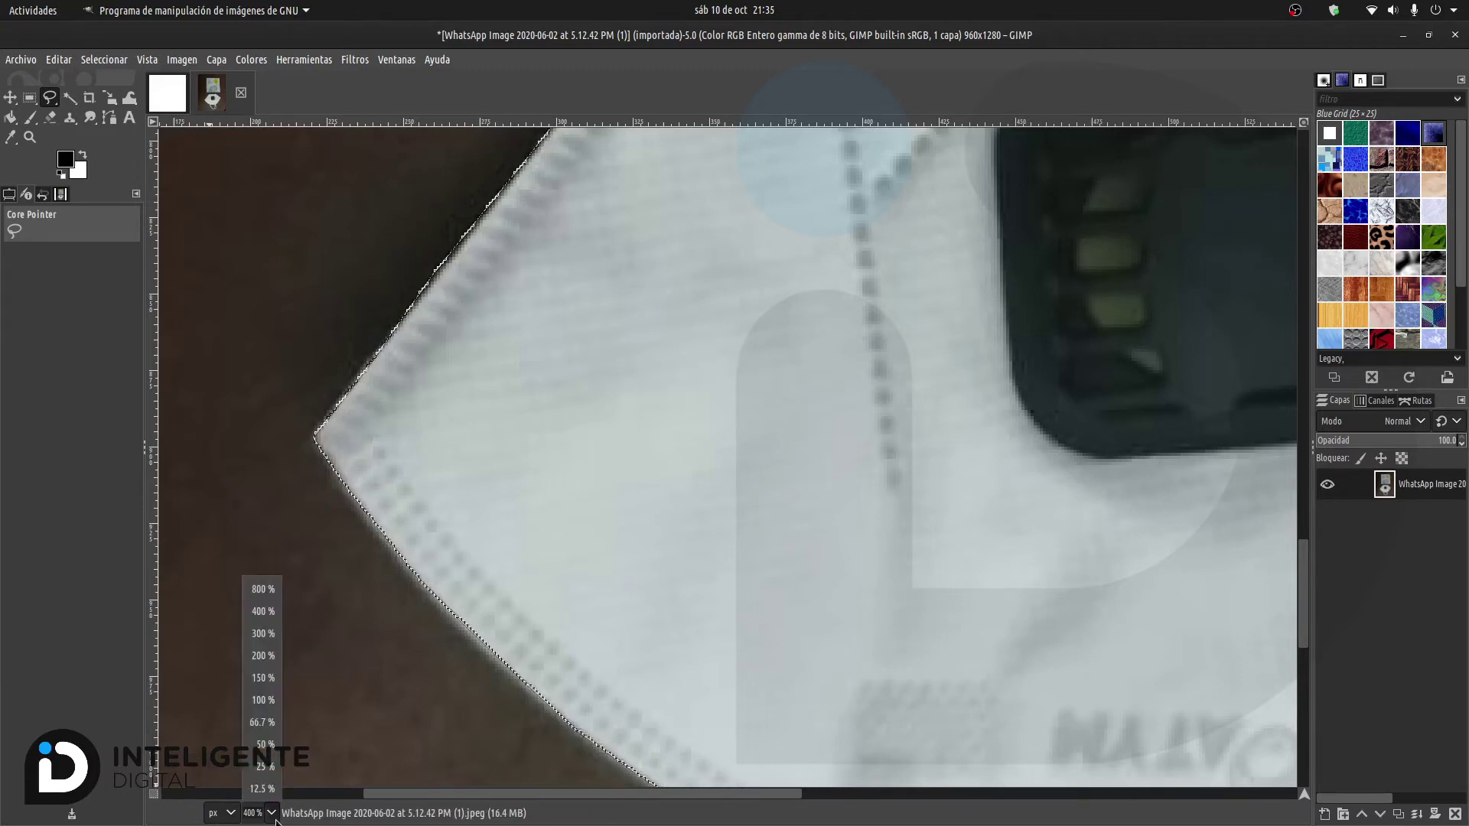
{"action": "left_click", "coordinate": [824, 75]}
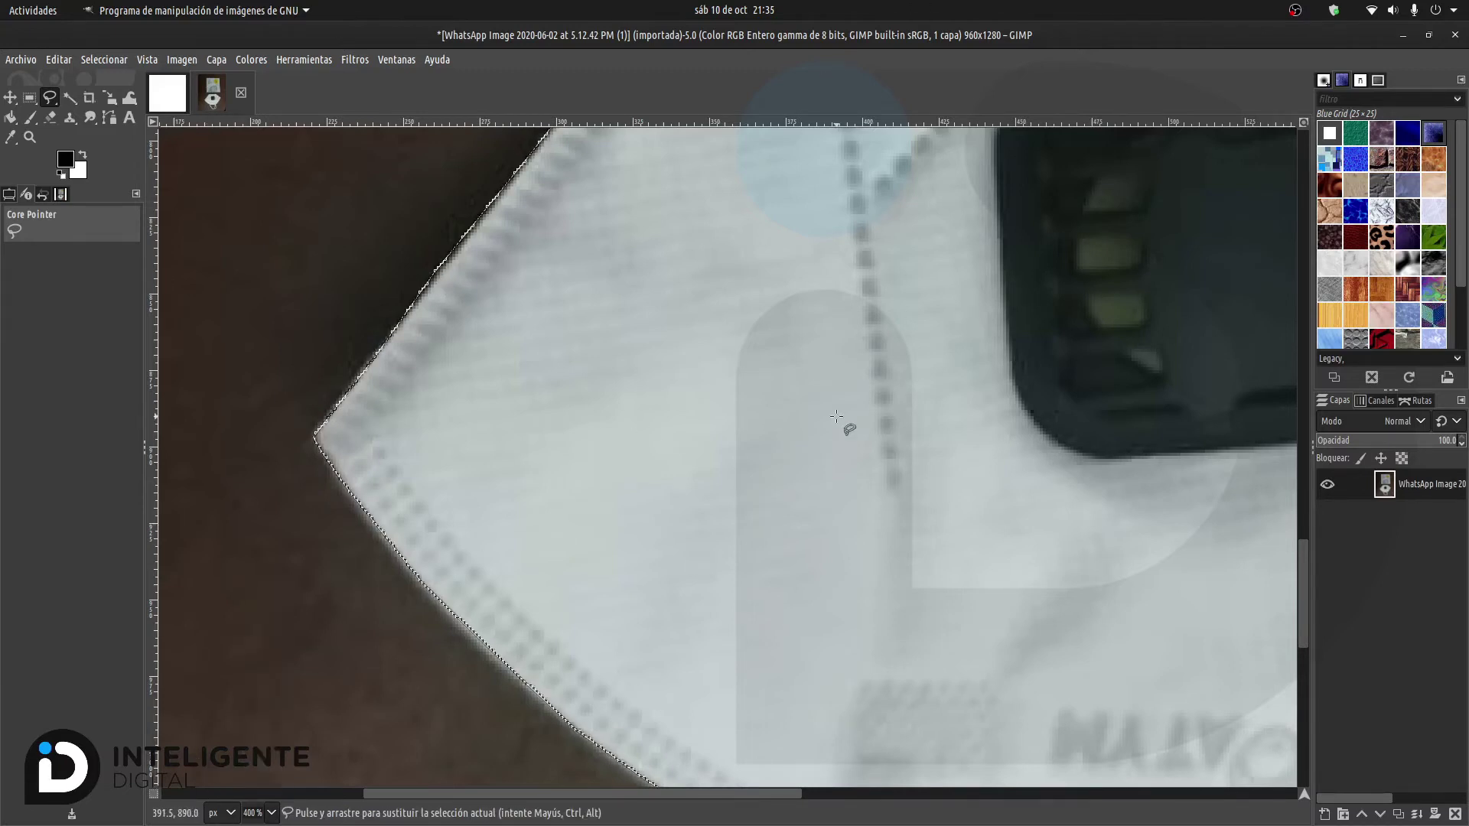
{"action": "key", "text": "shift+2"}
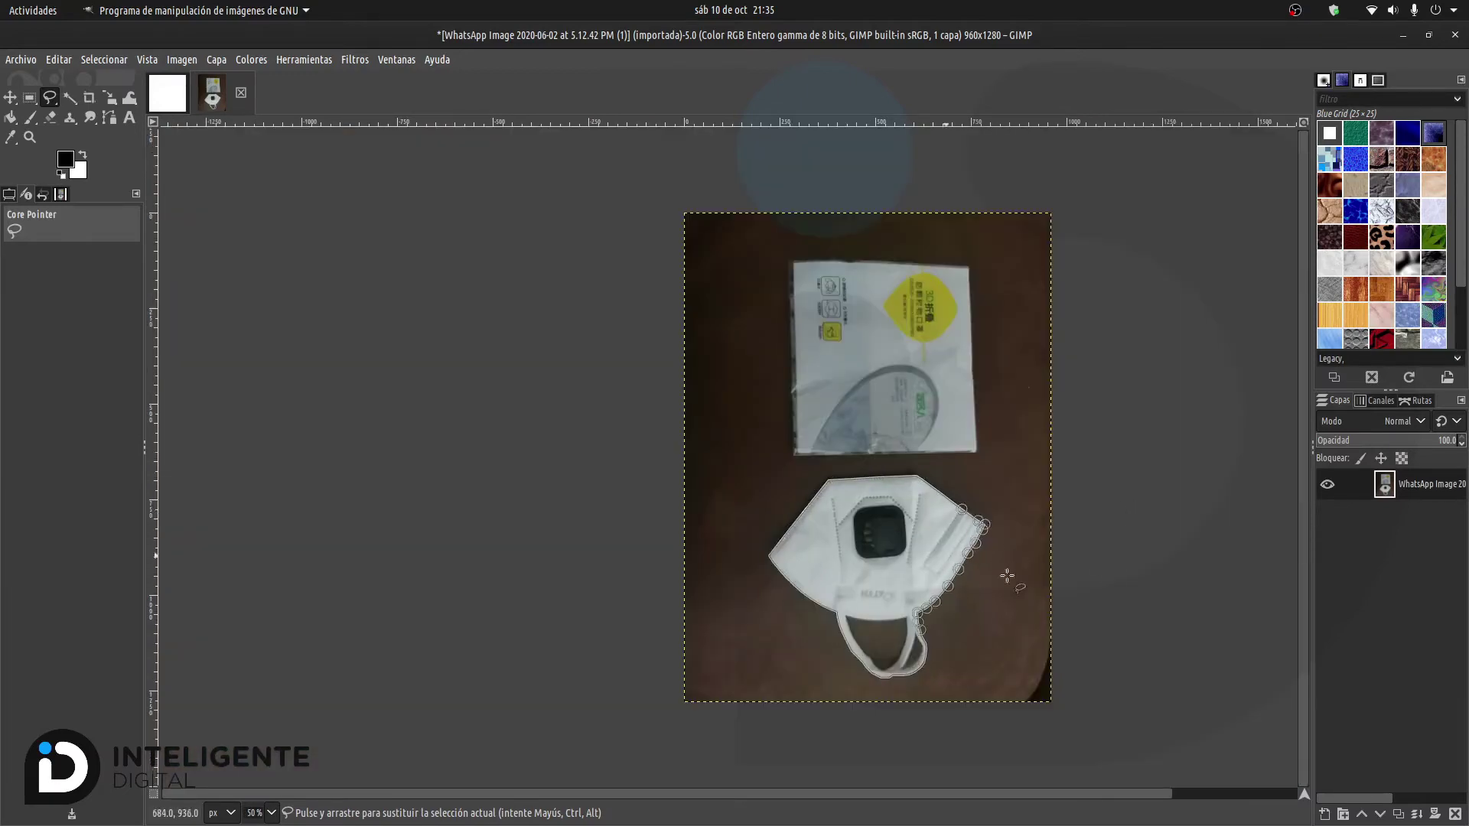
{"action": "left_click", "coordinate": [107, 61]}
{"action": "left_click", "coordinate": [130, 123]}
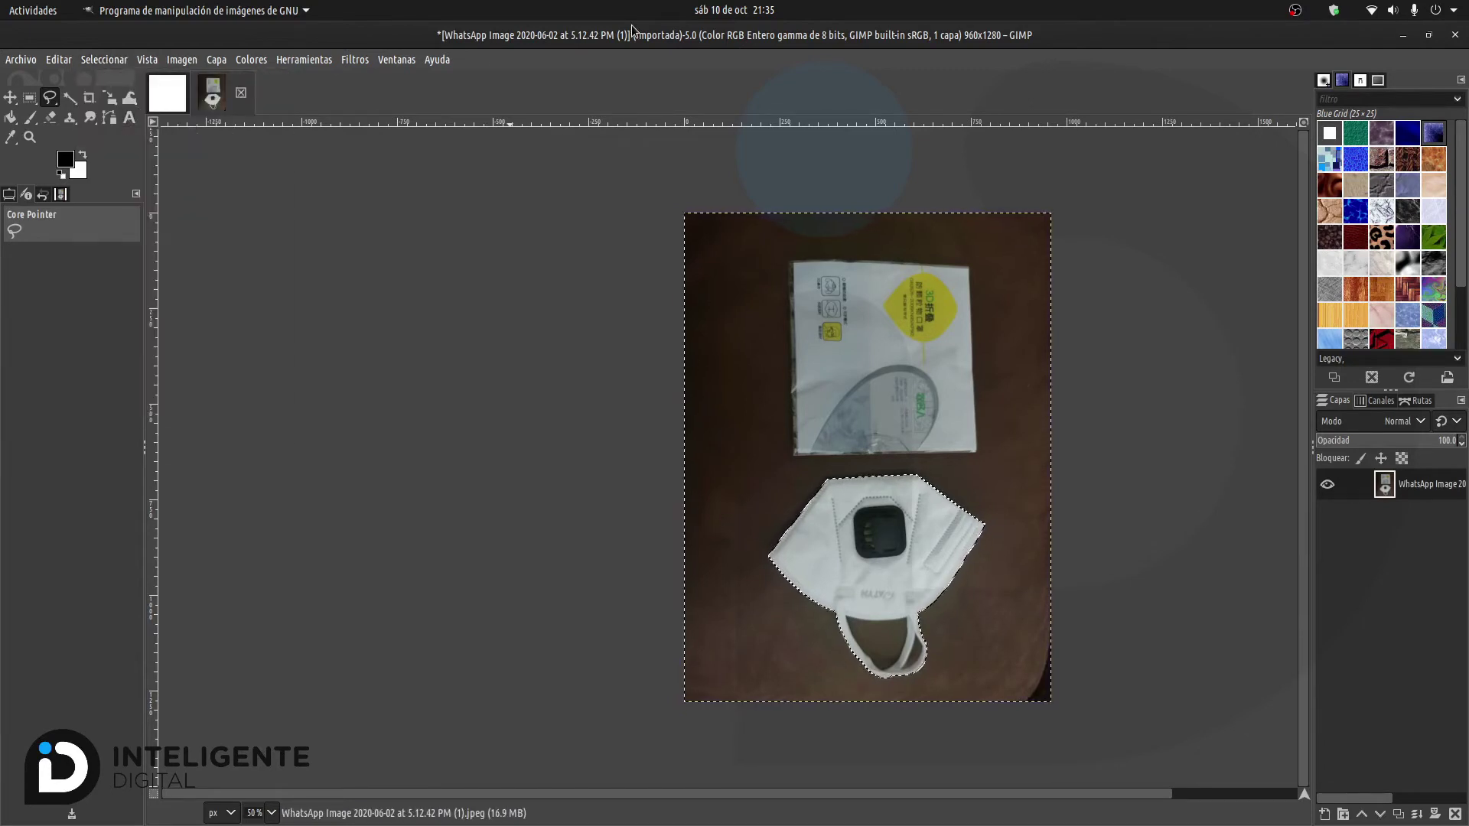
Step: Delete the photo's background around the mask to transparency
{"action": "key", "text": "Delete"}
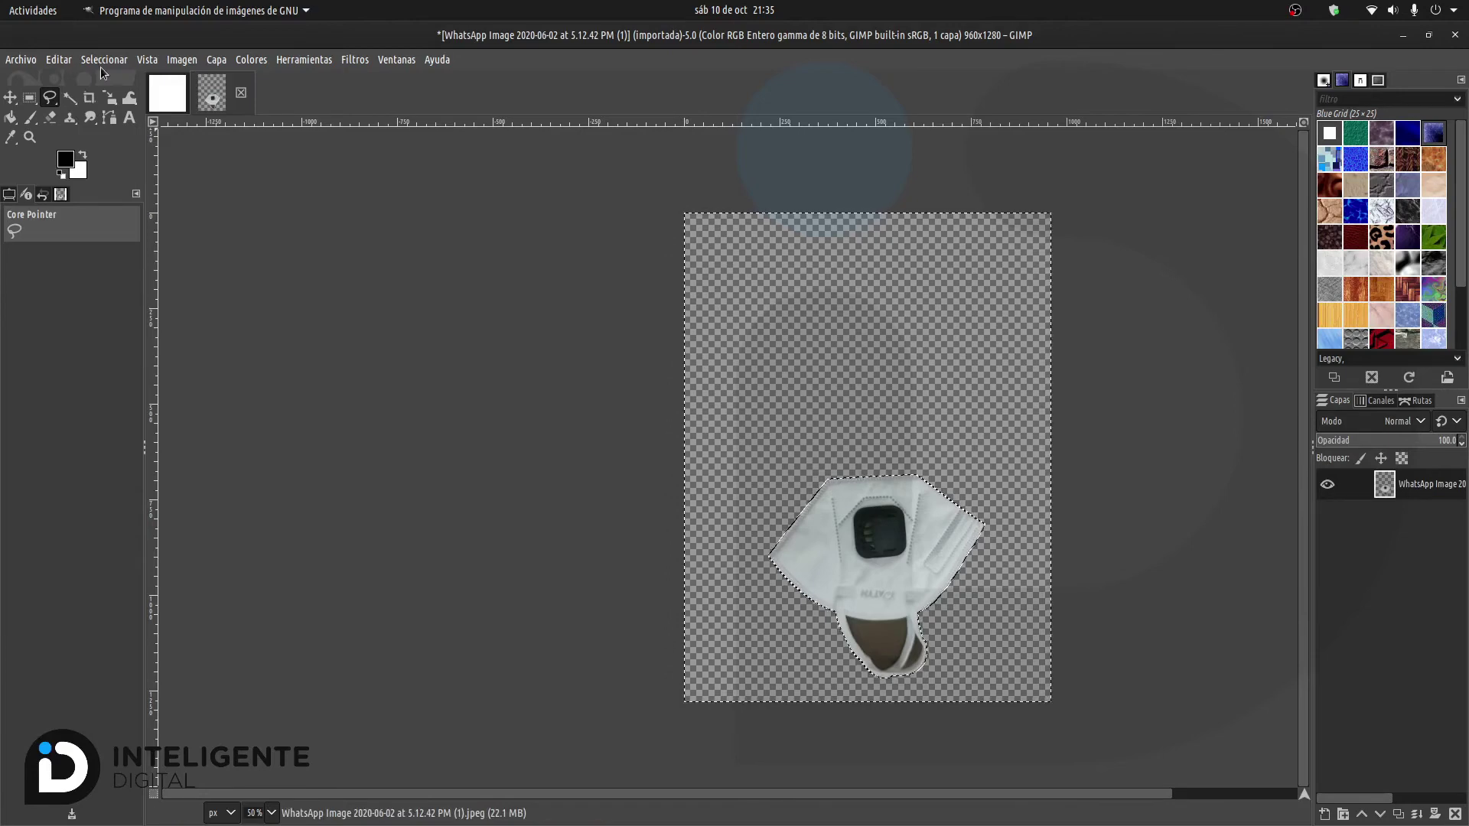
{"action": "left_click", "coordinate": [104, 59]}
Step: Clear the selection and zoom in on the mask's inner strap area
{"action": "left_click", "coordinate": [107, 101]}
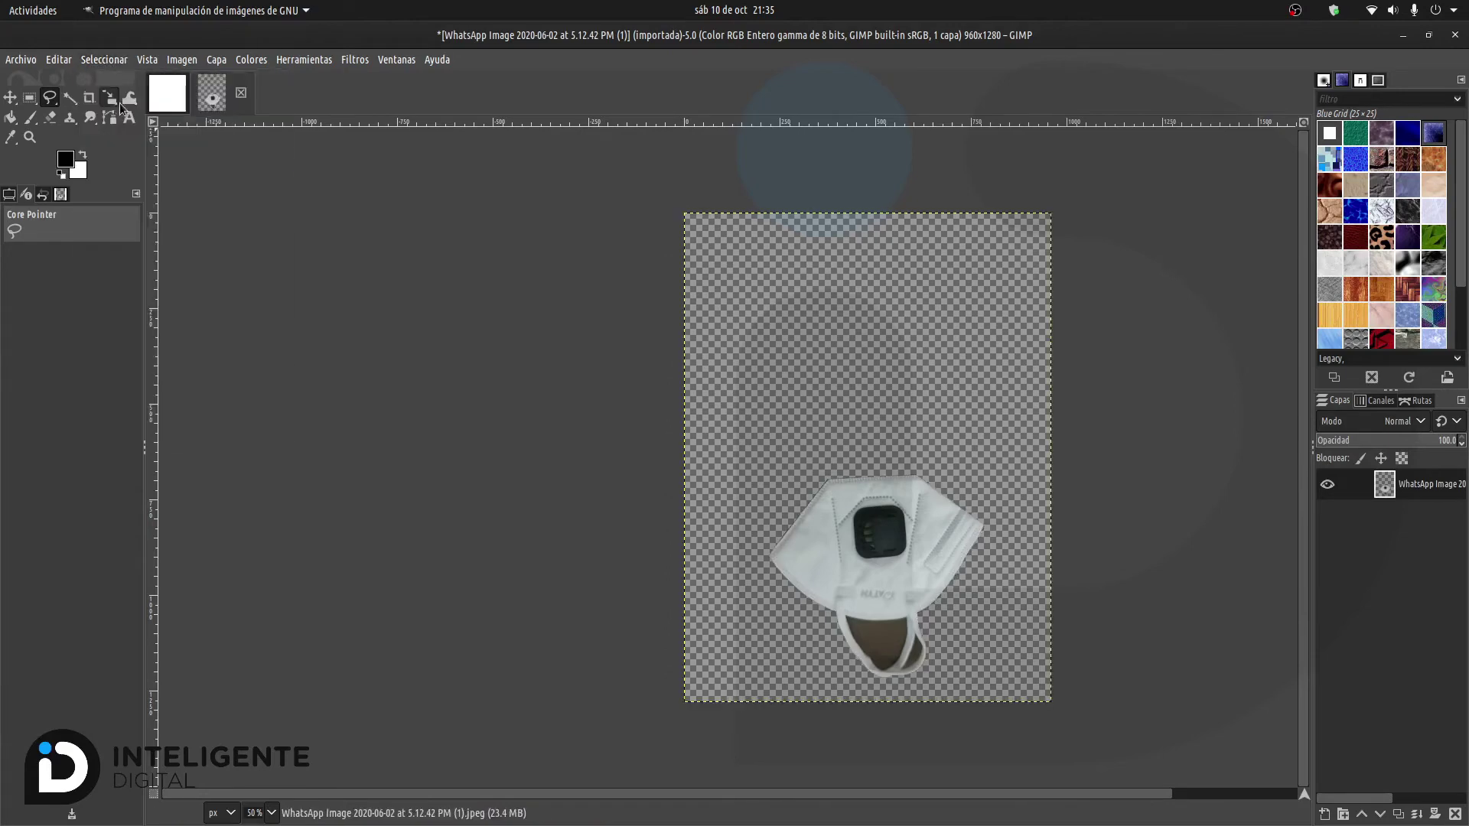
{"action": "scroll", "coordinate": [1075, 587], "scroll_direction": "up", "scroll_amount": 2}
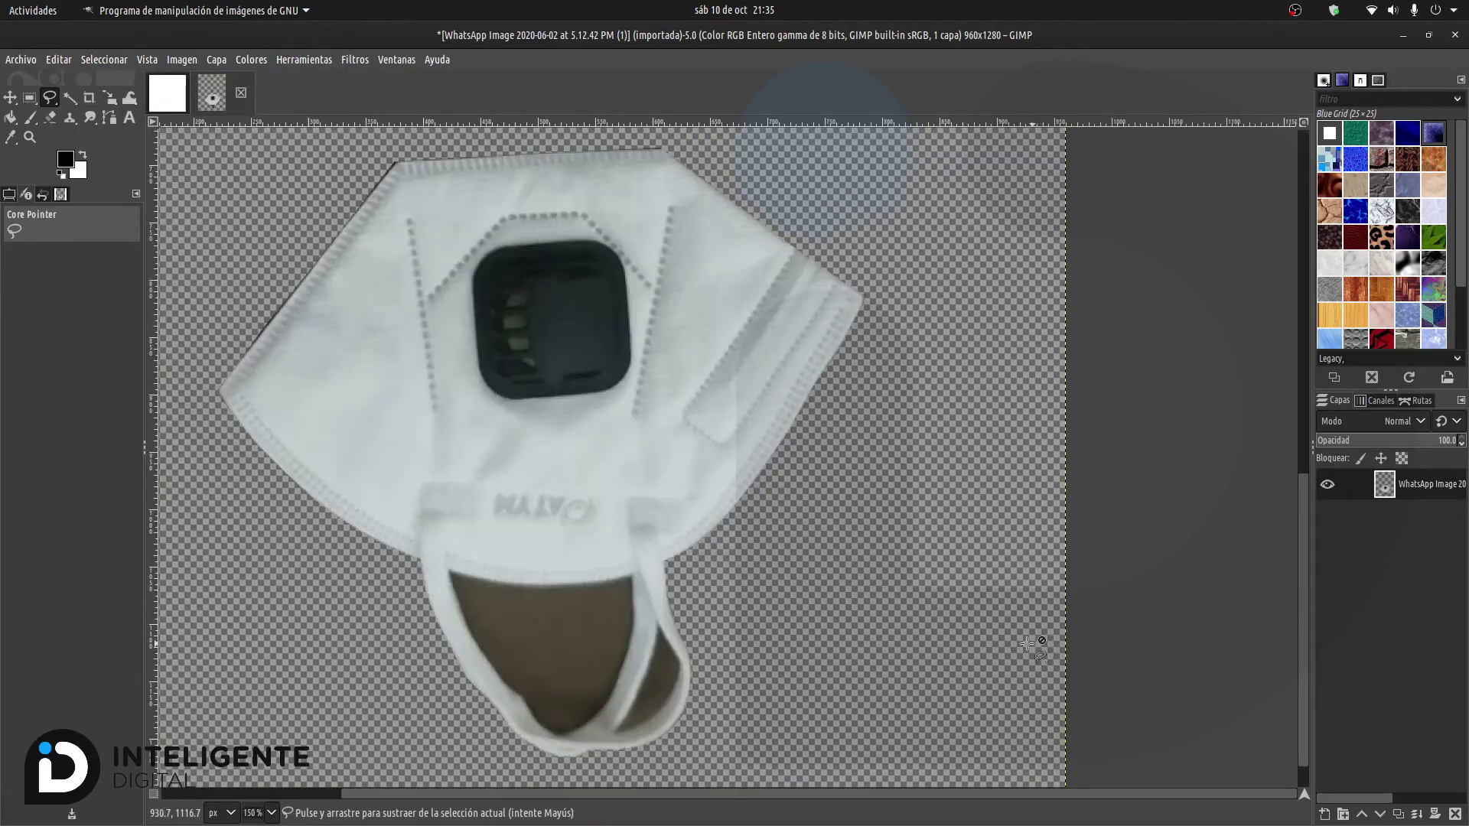
{"action": "scroll", "coordinate": [1036, 632], "scroll_direction": "up", "scroll_amount": 1}
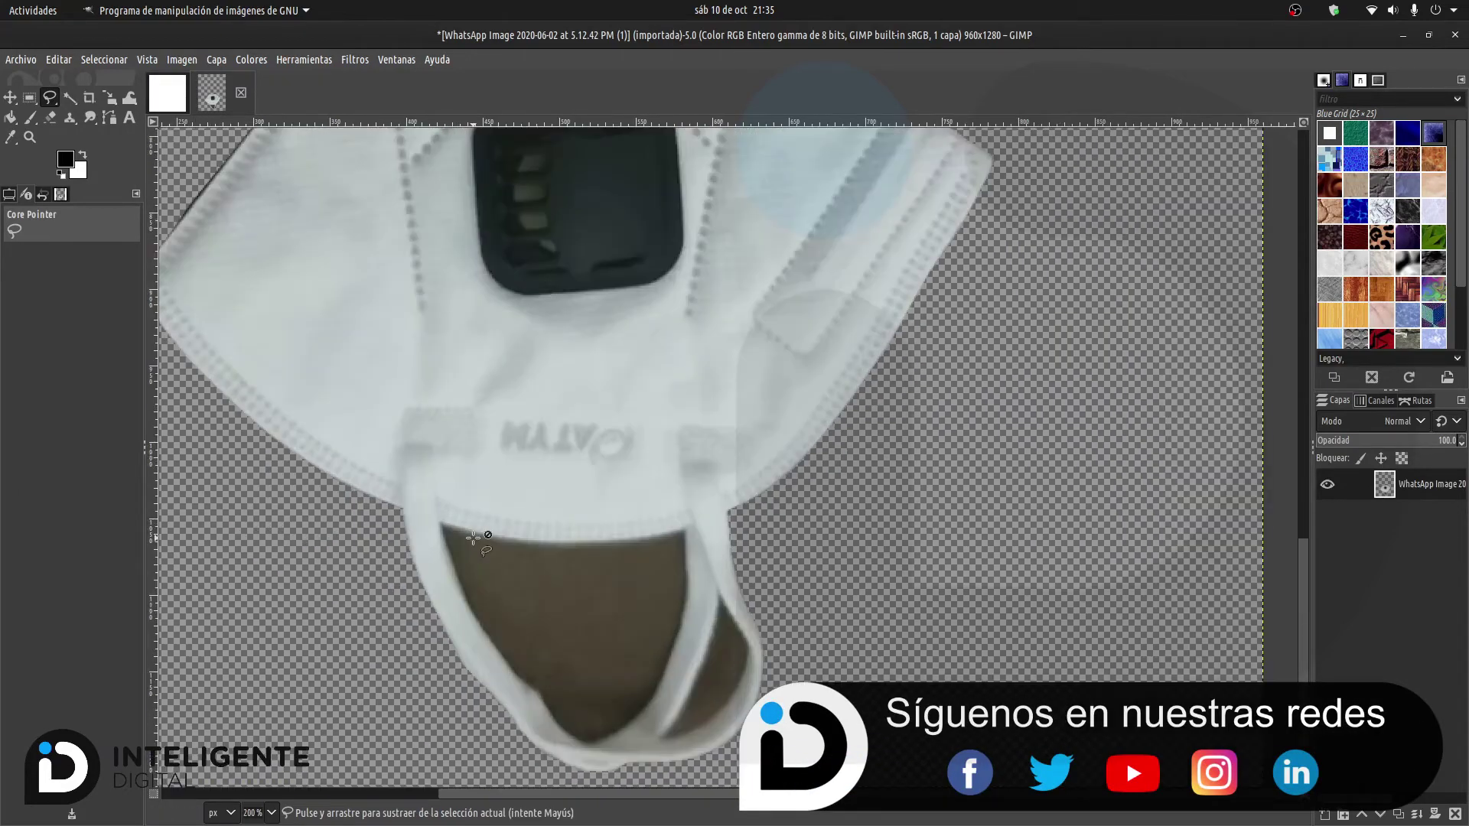
{"action": "scroll", "coordinate": [476, 529], "scroll_direction": "up", "scroll_amount": 1}
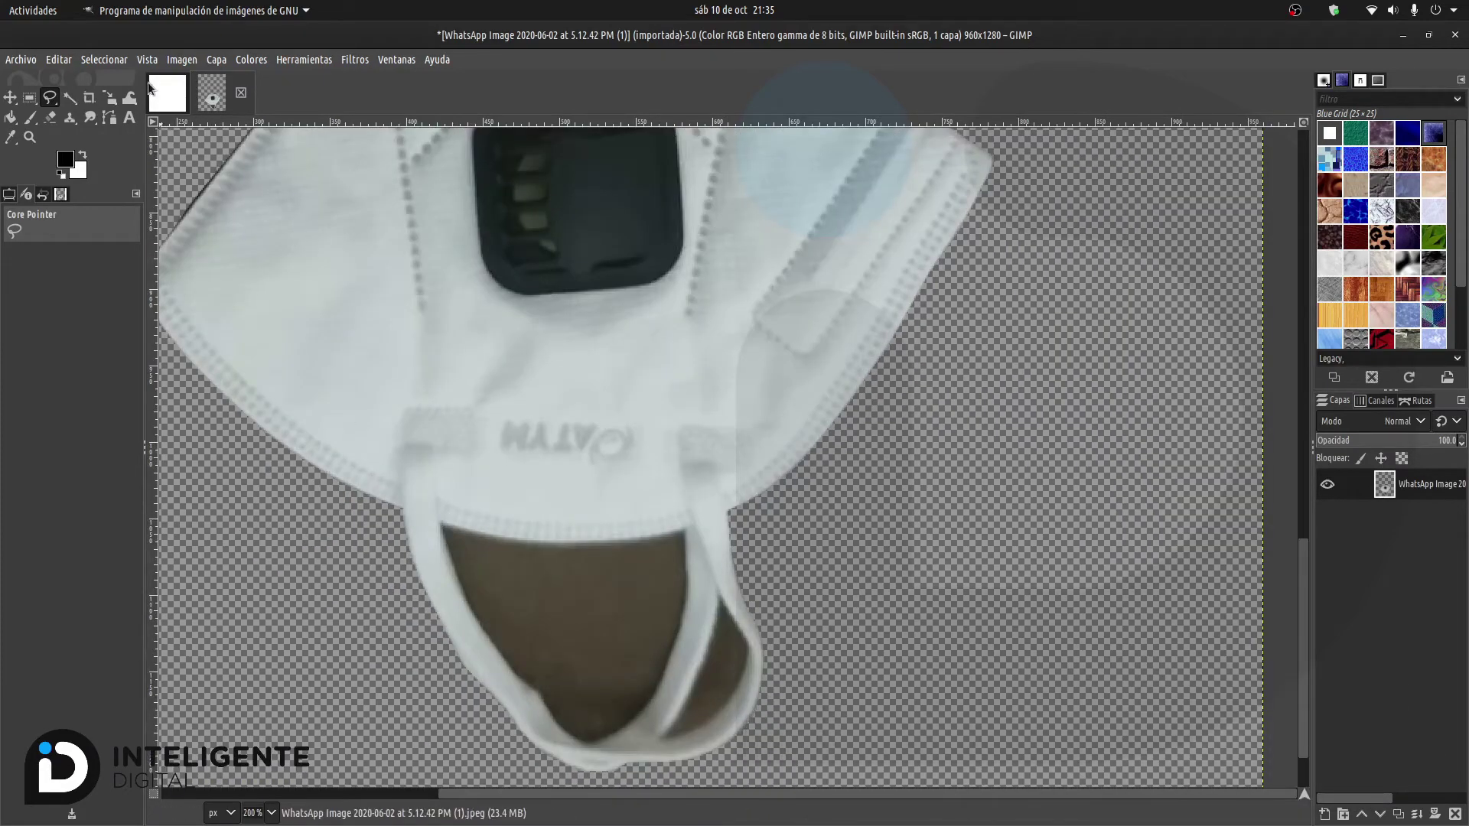
Step: Outline the brown area inside the mask as a selection
{"action": "left_click", "coordinate": [440, 520]}
{"action": "left_click", "coordinate": [597, 541]}
{"action": "left_click", "coordinate": [685, 528]}
{"action": "left_click", "coordinate": [690, 588]}
{"action": "left_click", "coordinate": [681, 630]}
{"action": "left_click", "coordinate": [651, 700]}
{"action": "left_click", "coordinate": [597, 742]}
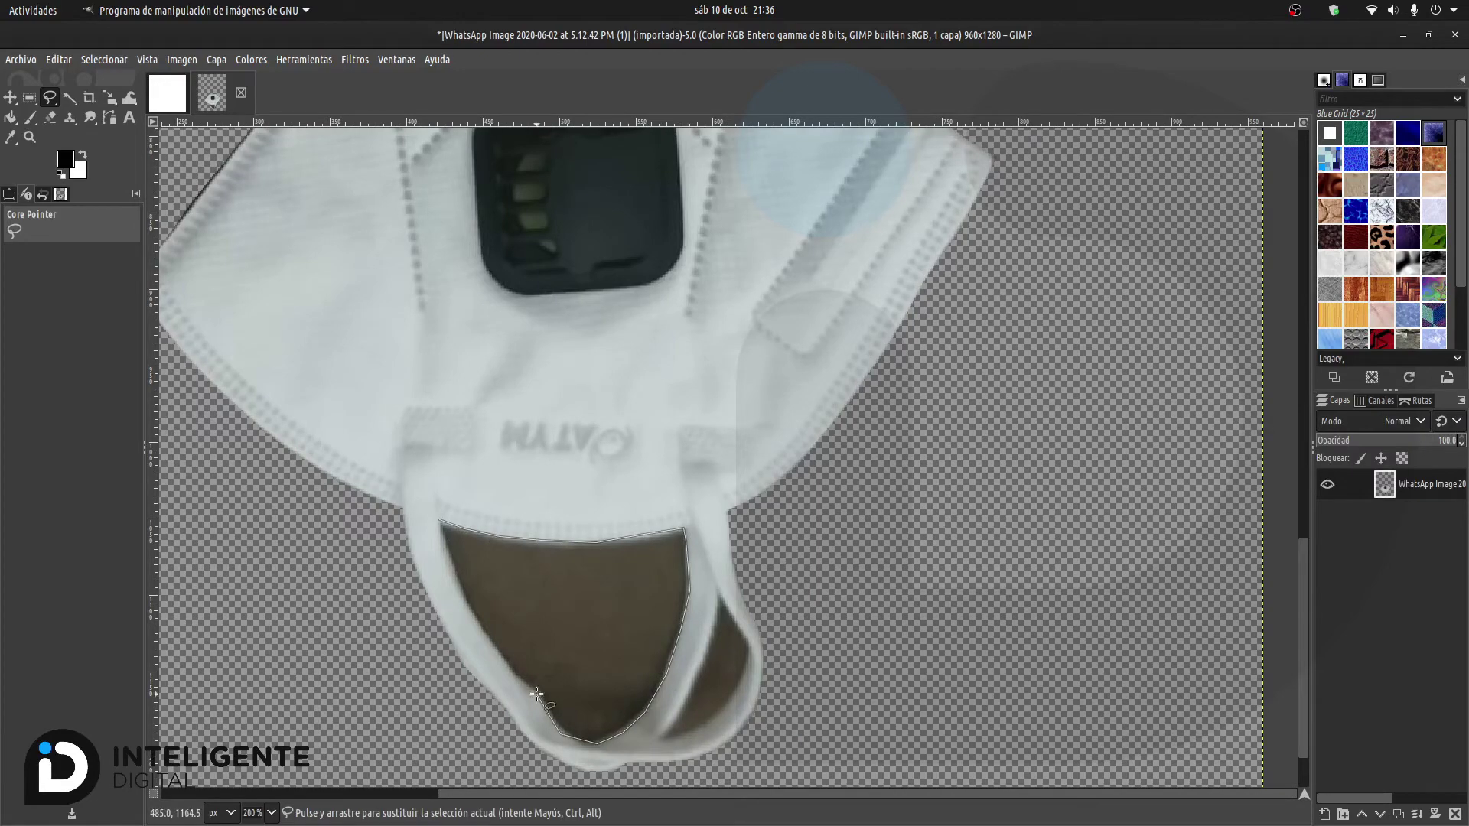
{"action": "left_click", "coordinate": [505, 658]}
{"action": "left_click", "coordinate": [440, 520]}
{"action": "key", "text": "Return"}
Step: Delete the brown pixels inside the selection, undoing and retrying once
{"action": "key", "text": "Delete"}
{"action": "key", "text": "ctrl+z"}
{"action": "scroll", "coordinate": [564, 448], "scroll_direction": "down", "scroll_amount": 2}
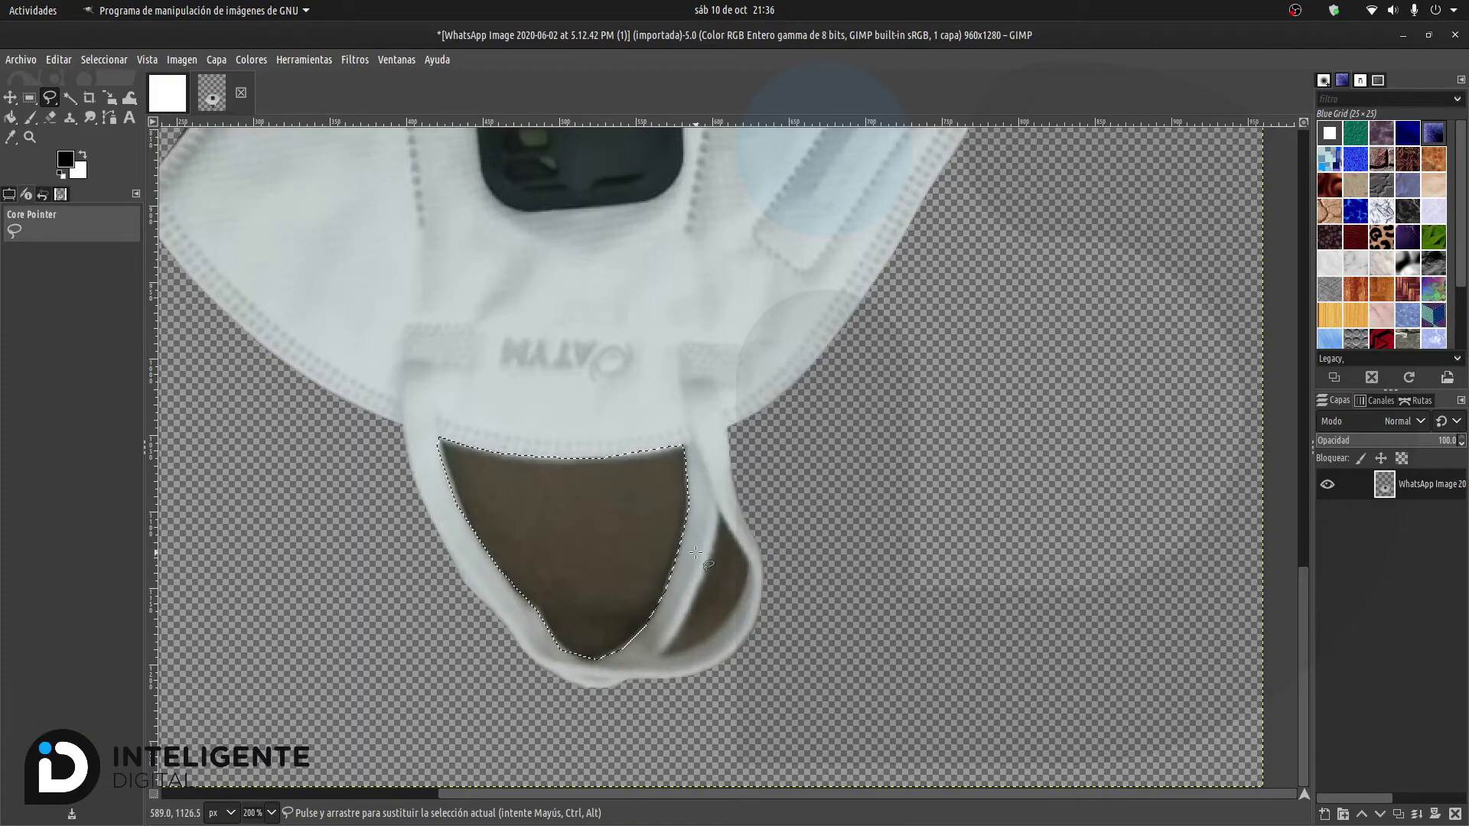
{"action": "left_click", "coordinate": [93, 61]}
{"action": "left_click", "coordinate": [93, 61]}
{"action": "key", "text": "Delete"}
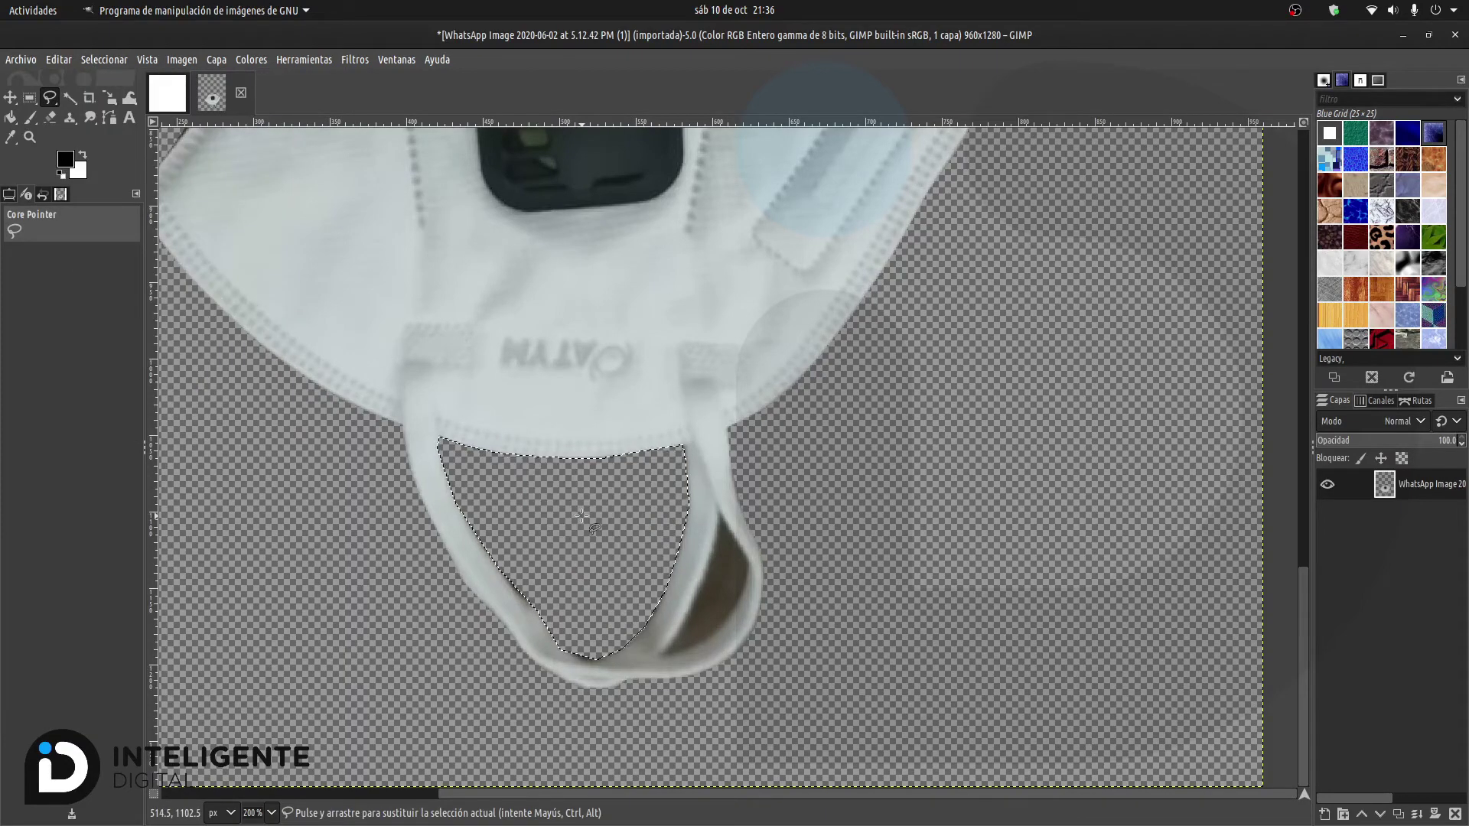
Step: Outline and remove the dark patch inside the strap, then zoom out
{"action": "left_click", "coordinate": [702, 573]}
{"action": "left_click", "coordinate": [717, 507]}
{"action": "left_click", "coordinate": [748, 570]}
{"action": "left_click", "coordinate": [715, 637]}
{"action": "left_click", "coordinate": [689, 651]}
{"action": "left_click", "coordinate": [664, 655]}
{"action": "left_click", "coordinate": [702, 573]}
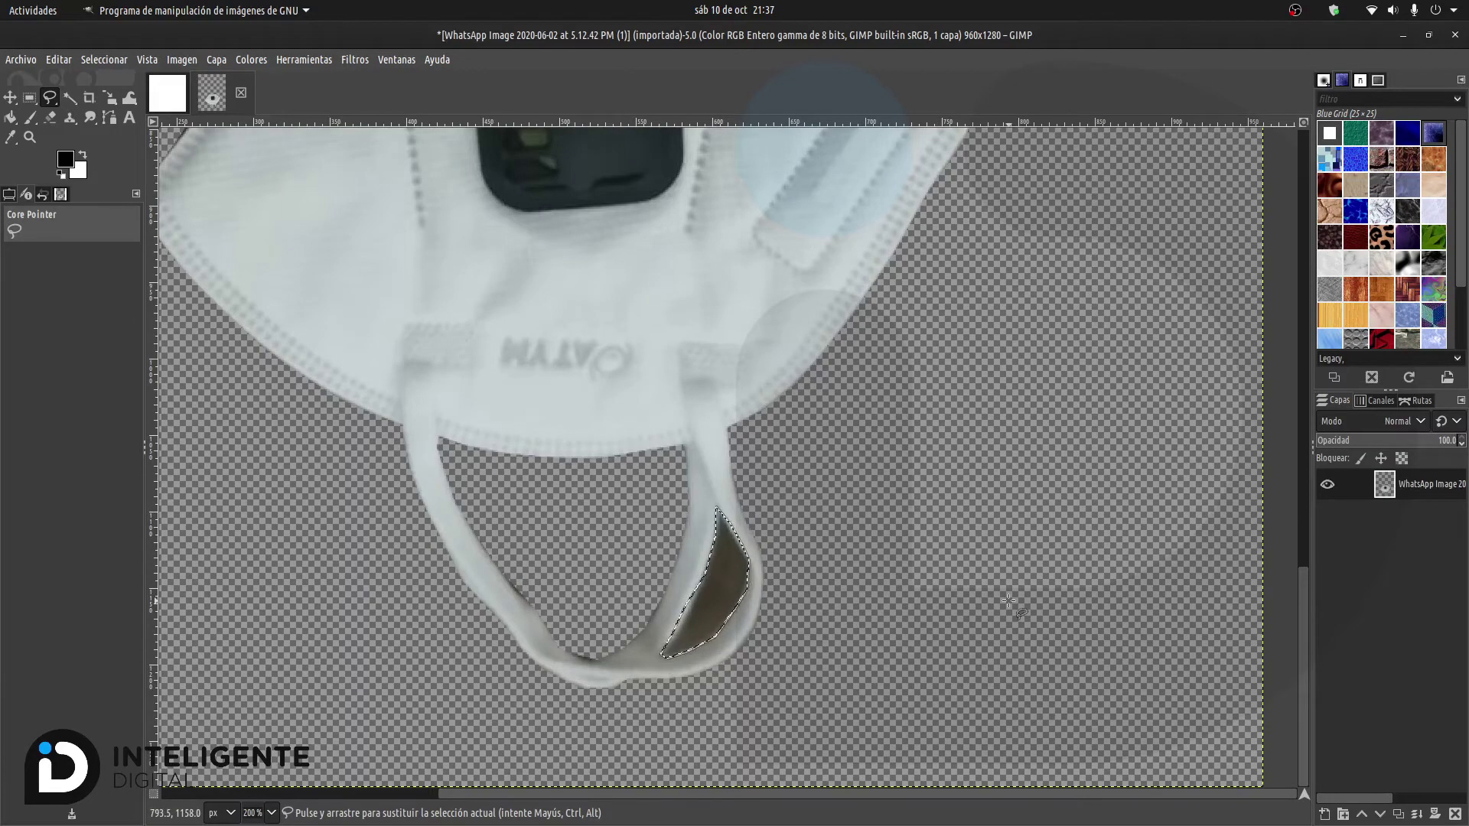
{"action": "key", "text": "Return"}
{"action": "key", "text": "minus"}
{"action": "key", "text": "minus"}
{"action": "key", "text": "minus"}
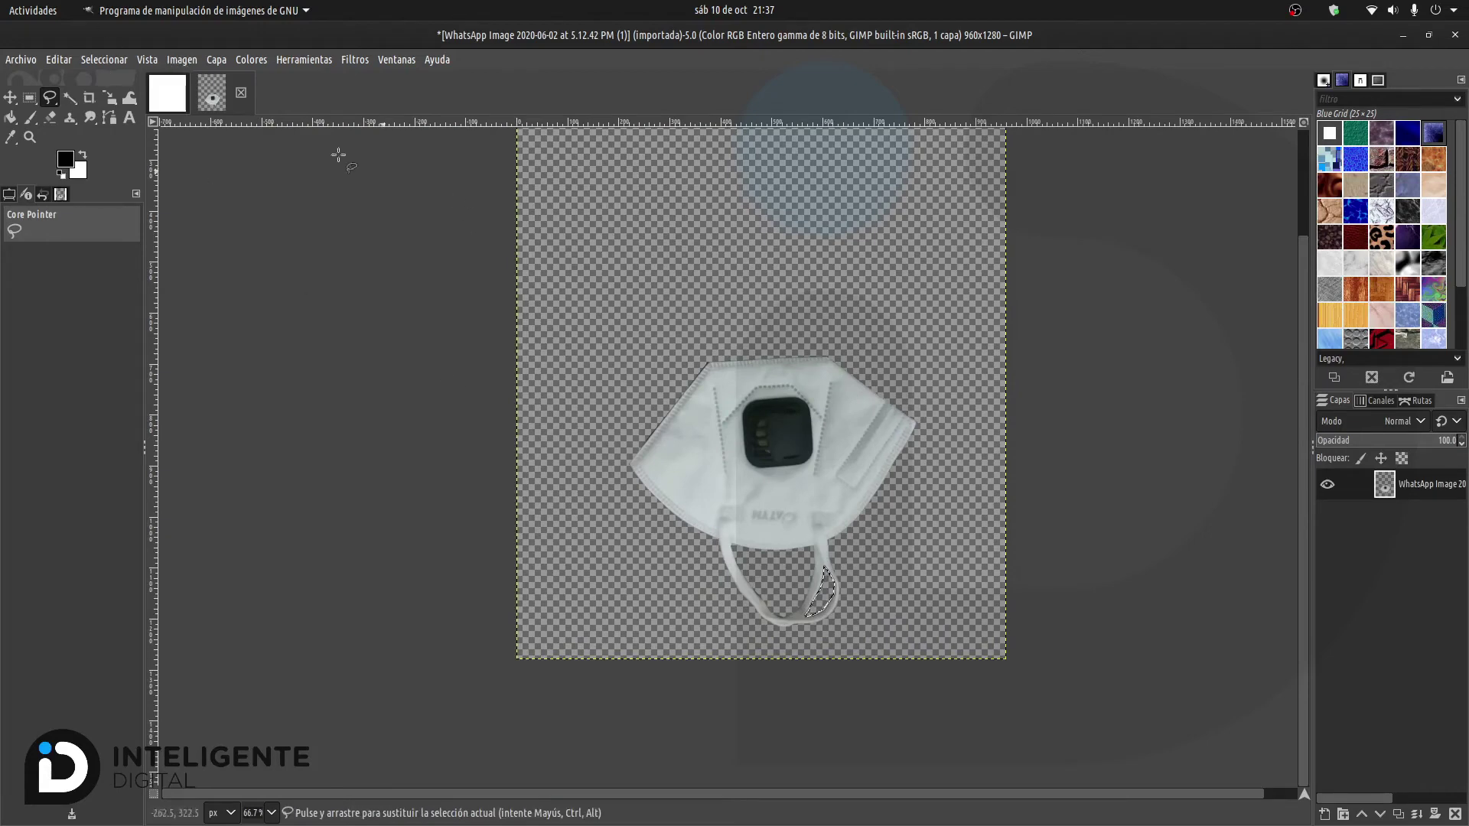
Step: Deselect, move the mask layer, copy it, and switch to the 800×800 white image
{"action": "left_click", "coordinate": [102, 60]}
{"action": "key", "text": "1"}
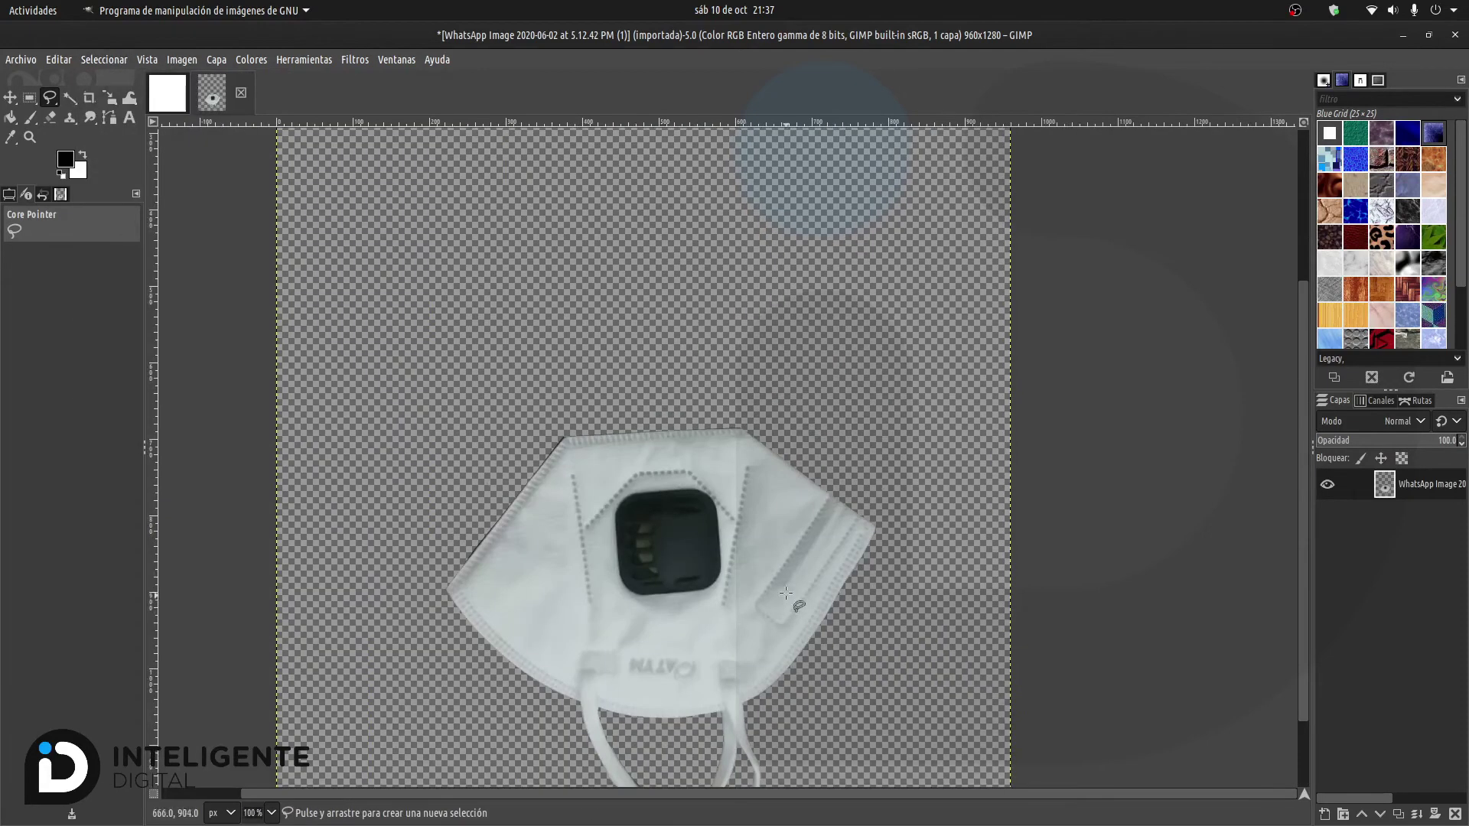
{"action": "left_click", "coordinate": [10, 97]}
{"action": "mouse_move", "coordinate": [719, 579]}
{"action": "left_mouse_down"}
{"action": "mouse_move", "coordinate": [619, 408]}
{"action": "mouse_move", "coordinate": [727, 481]}
{"action": "left_mouse_up"}
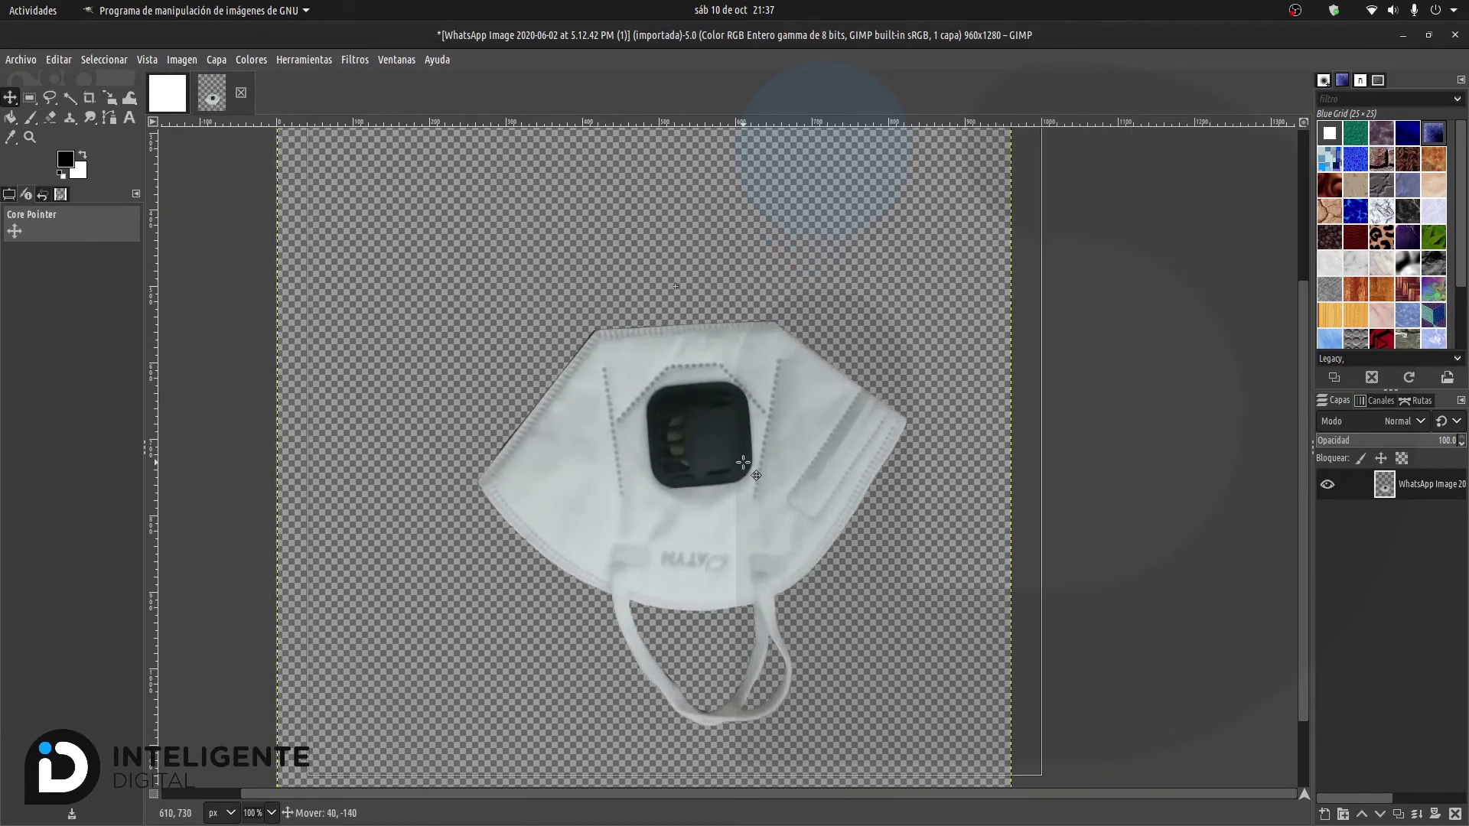
{"action": "right_click", "coordinate": [727, 480]}
{"action": "mouse_move", "coordinate": [780, 514]}
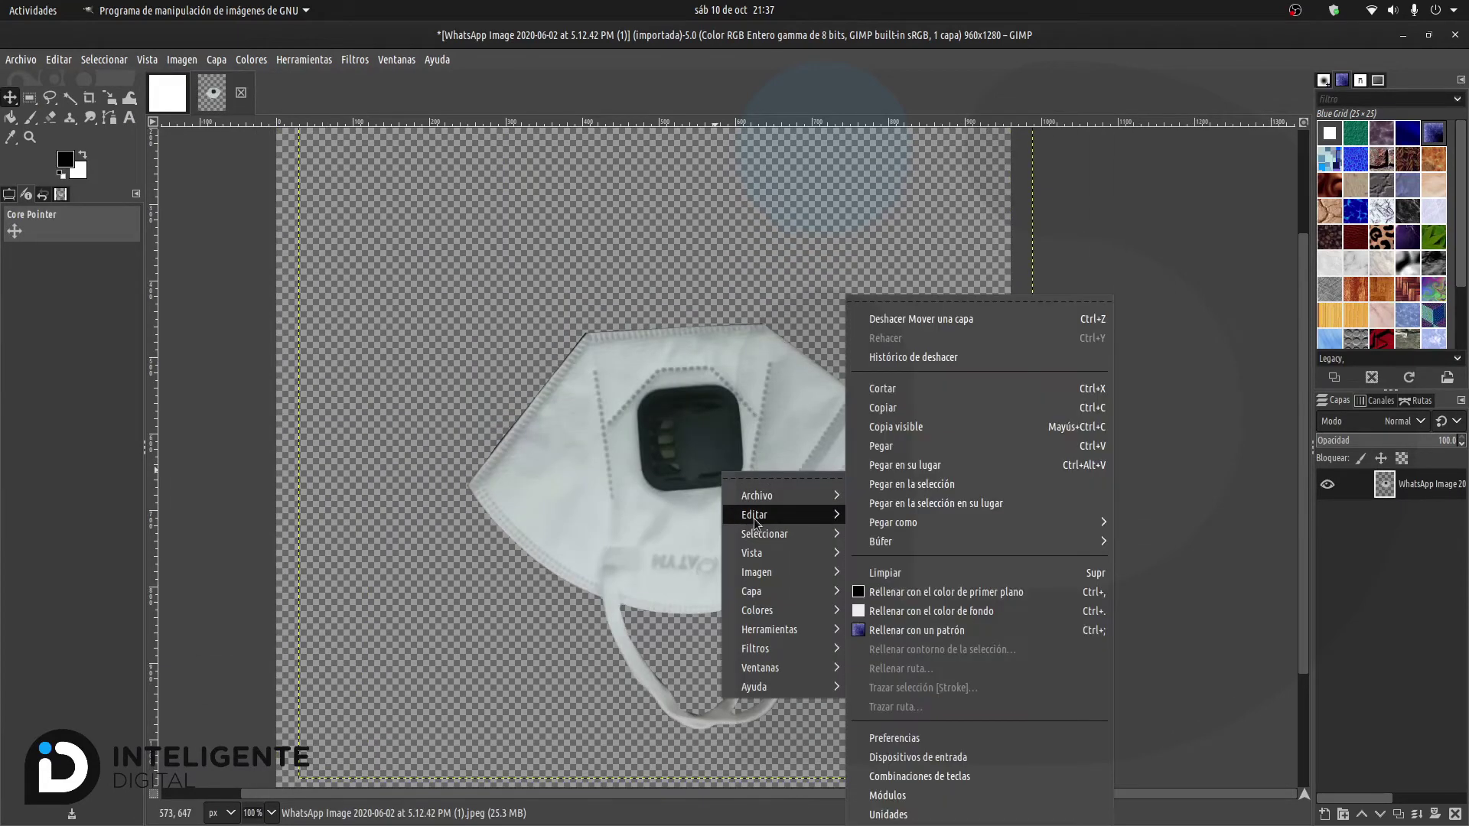
{"action": "left_click", "coordinate": [919, 408]}
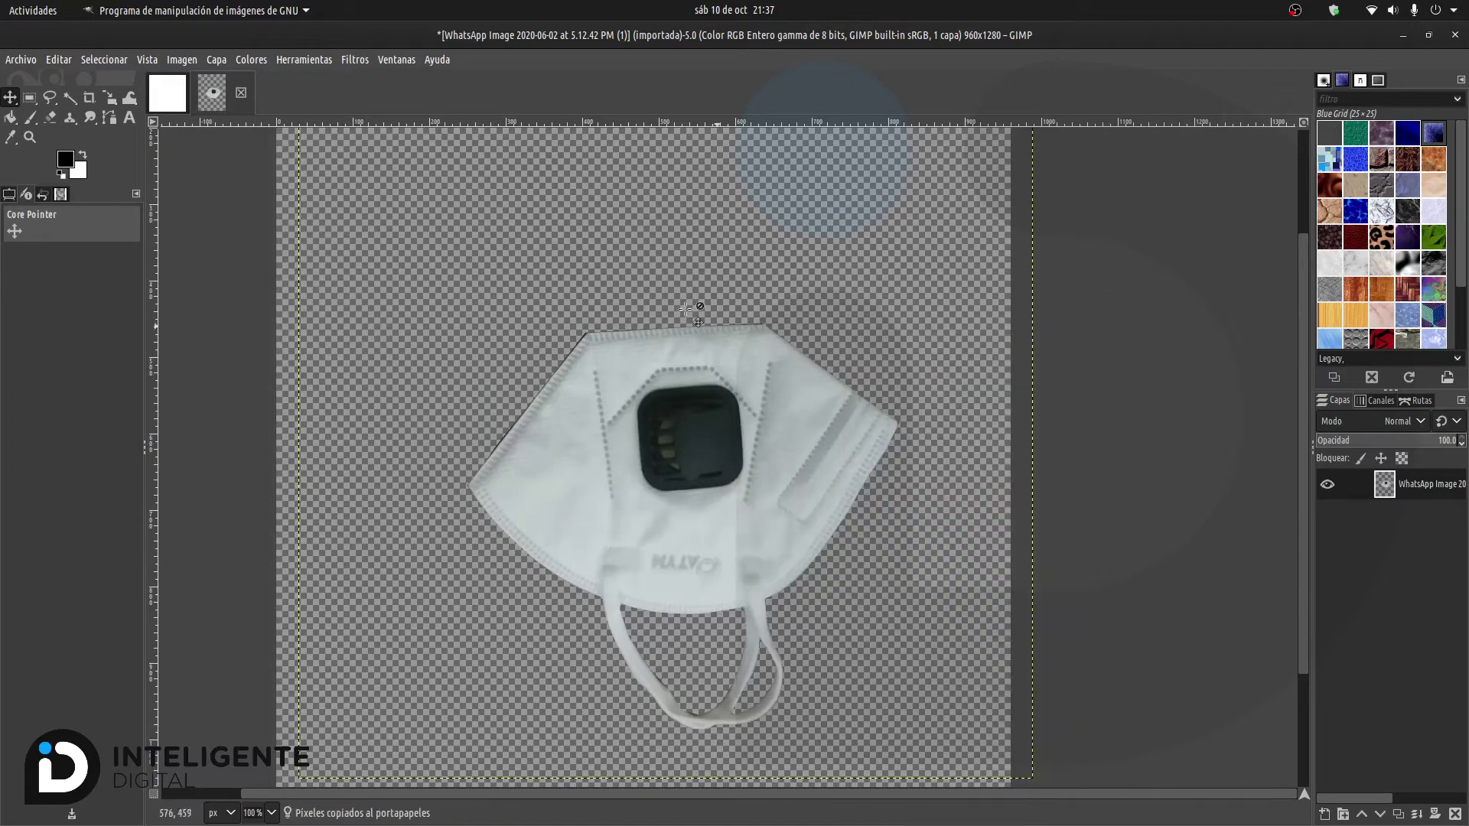
{"action": "left_click", "coordinate": [176, 103]}
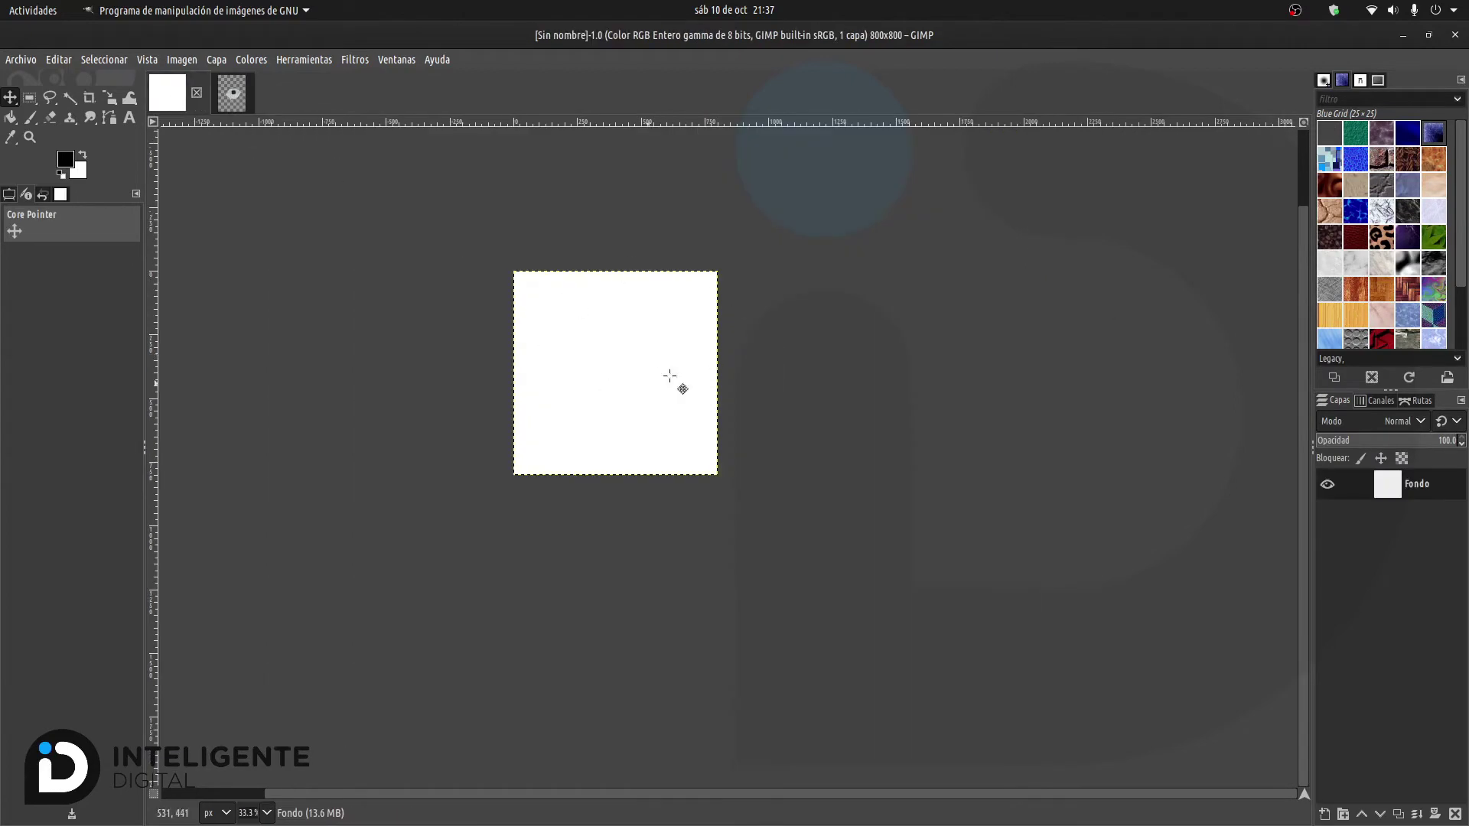
{"action": "scroll", "coordinate": [695, 374], "scroll_direction": "up", "scroll_amount": 2}
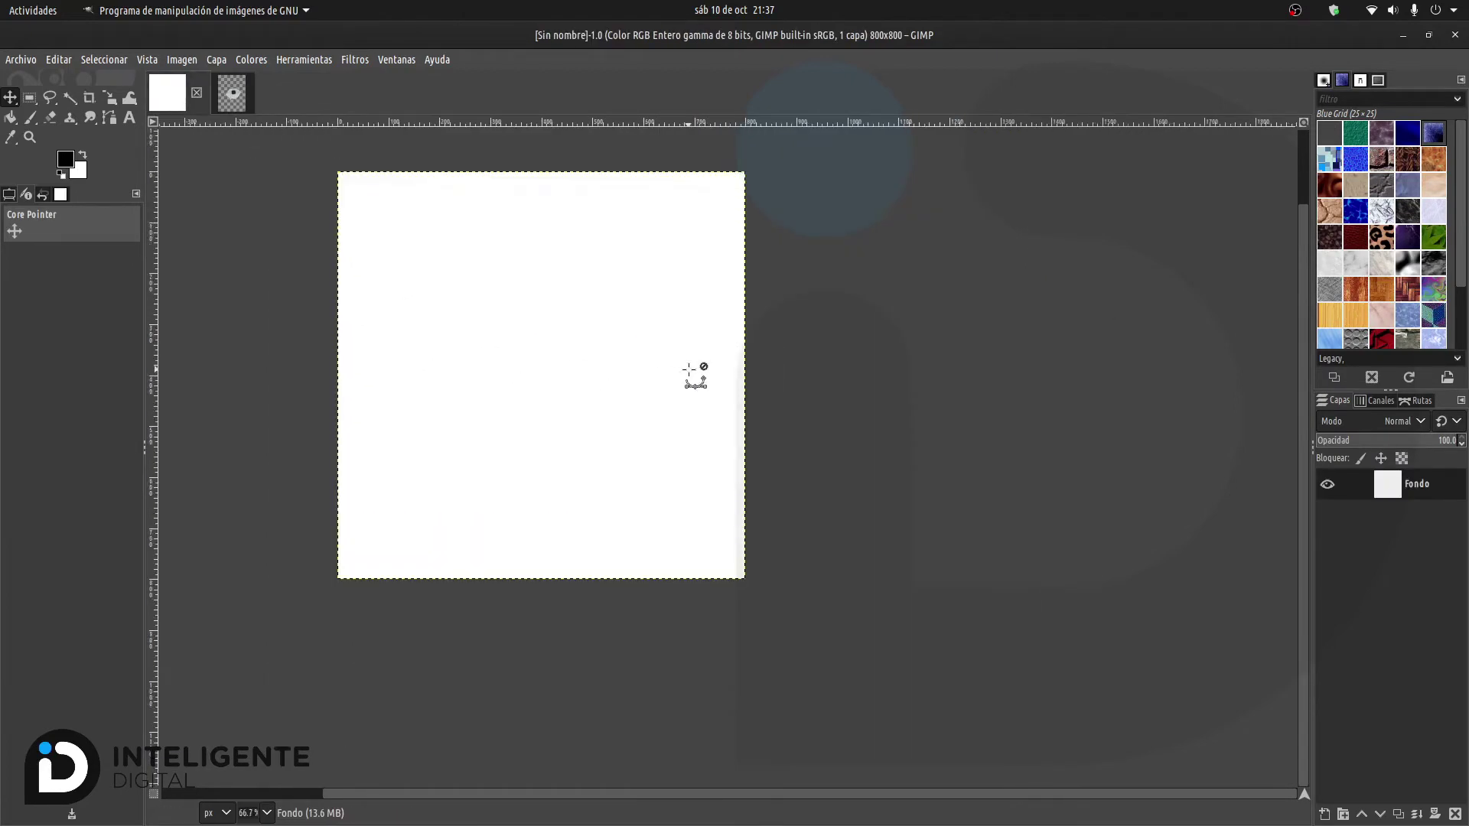
Step: Paste the copied mask into the white image and drag it toward the upper left
{"action": "right_click", "coordinate": [507, 302]}
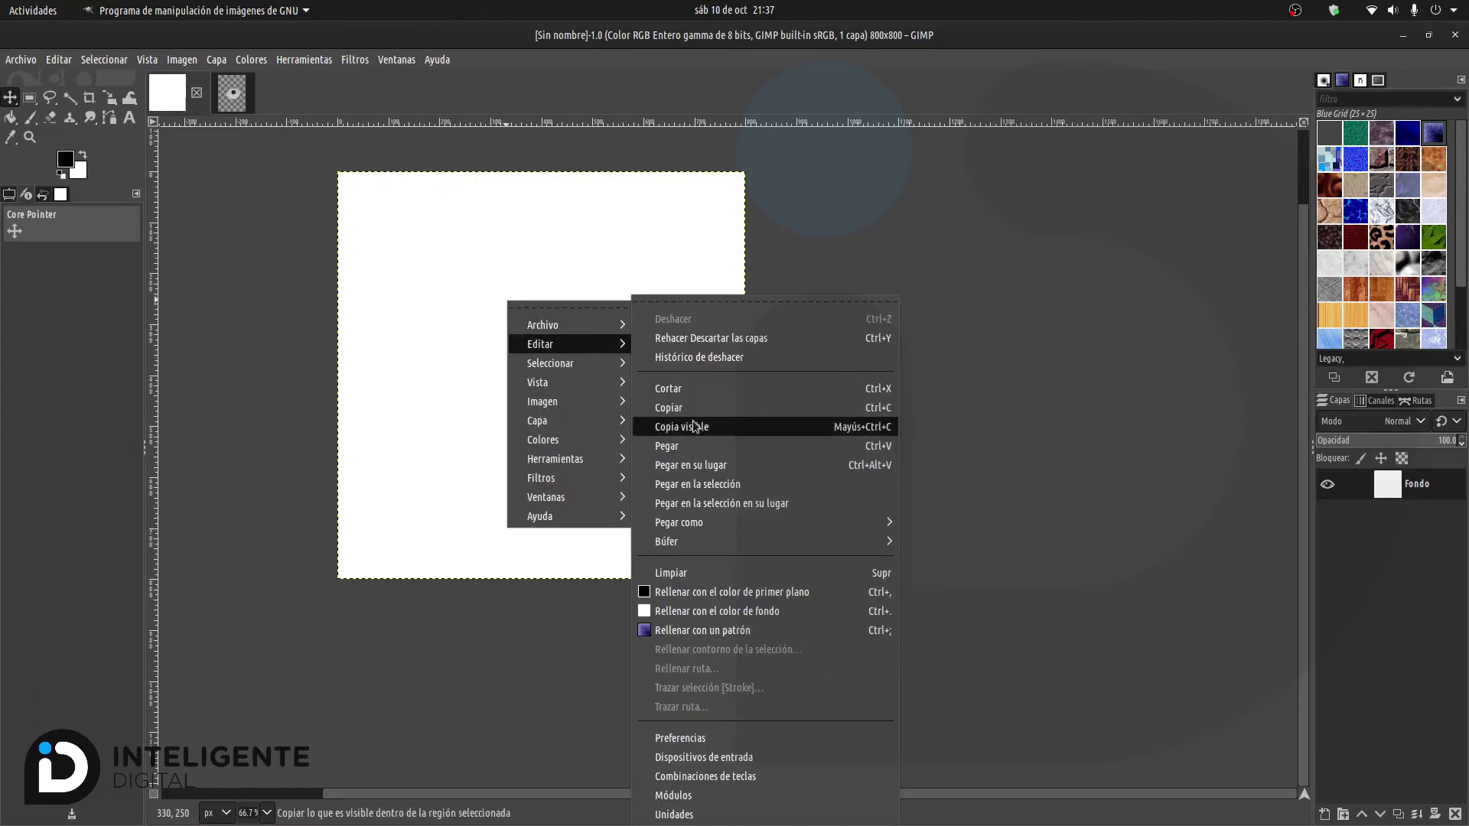
{"action": "left_click", "coordinate": [696, 453]}
{"action": "mouse_move", "coordinate": [695, 457]}
{"action": "left_mouse_down"}
{"action": "mouse_move", "coordinate": [537, 354]}
{"action": "mouse_move", "coordinate": [552, 385]}
{"action": "left_mouse_up"}
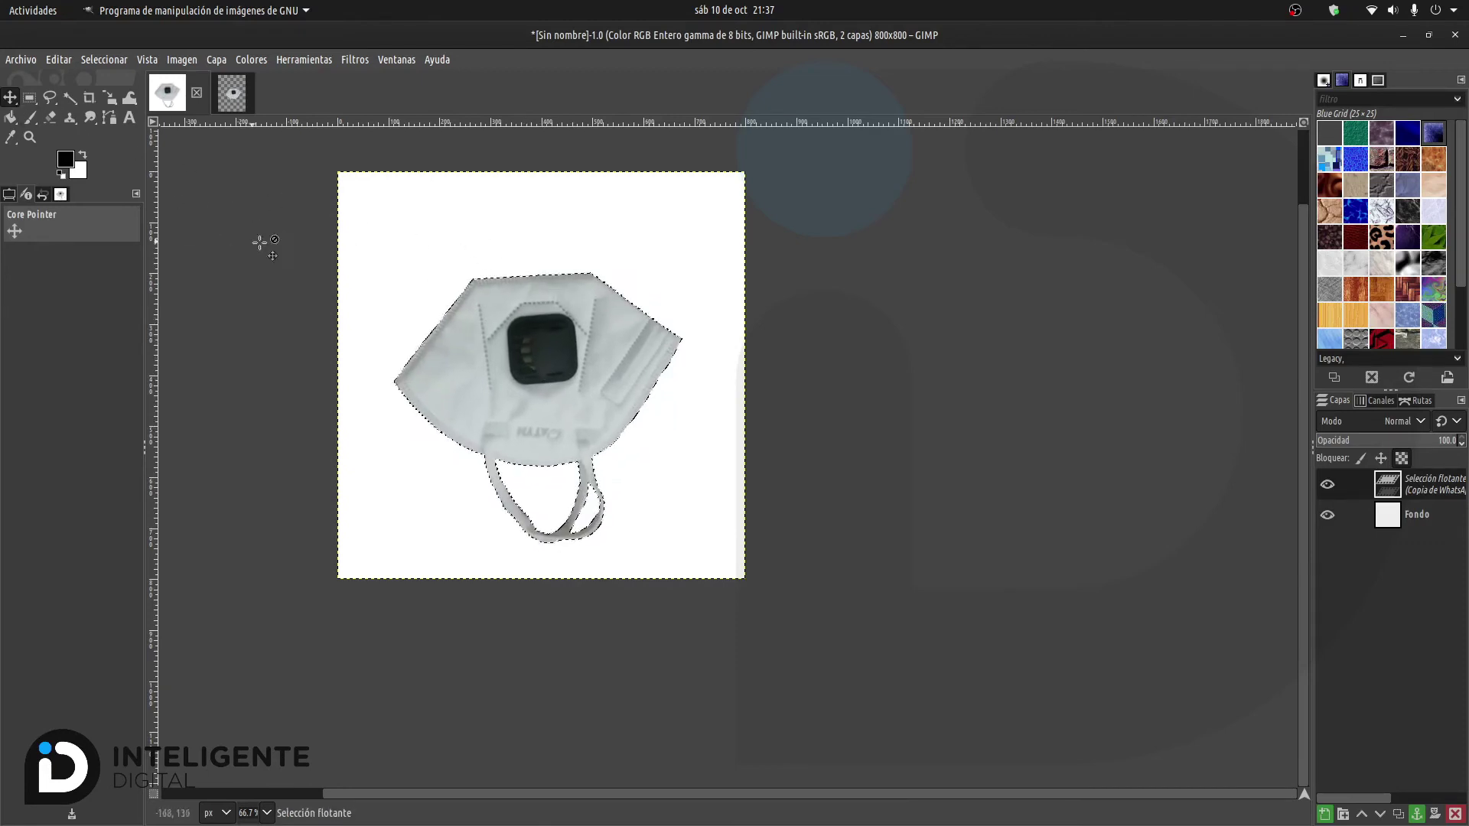
Step: Scale the pasted mask down to 819×1092 with the Scale tool
{"action": "key", "text": "q"}
{"action": "left_click", "coordinate": [113, 95]}
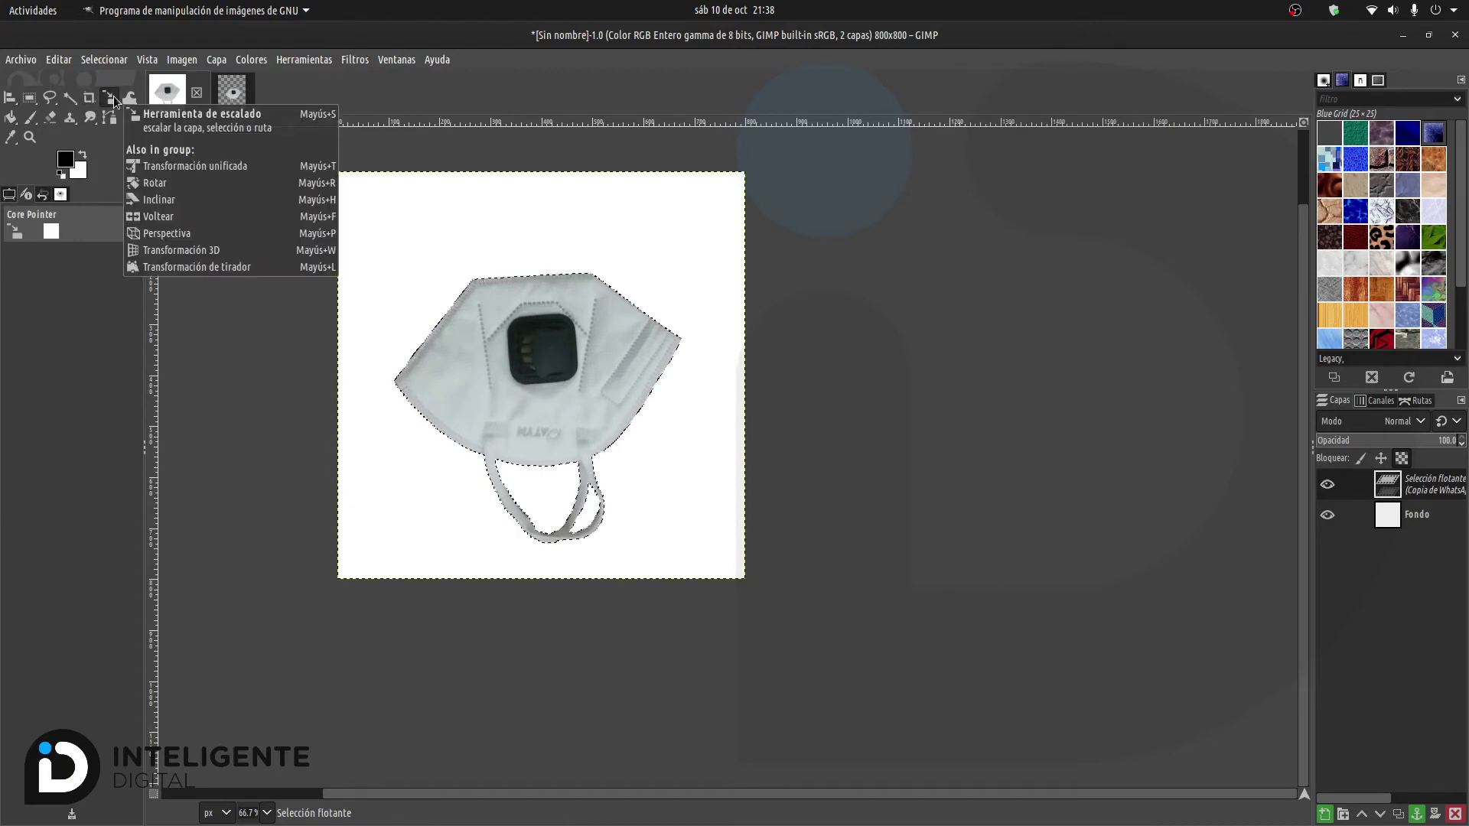
{"action": "left_click", "coordinate": [114, 101]}
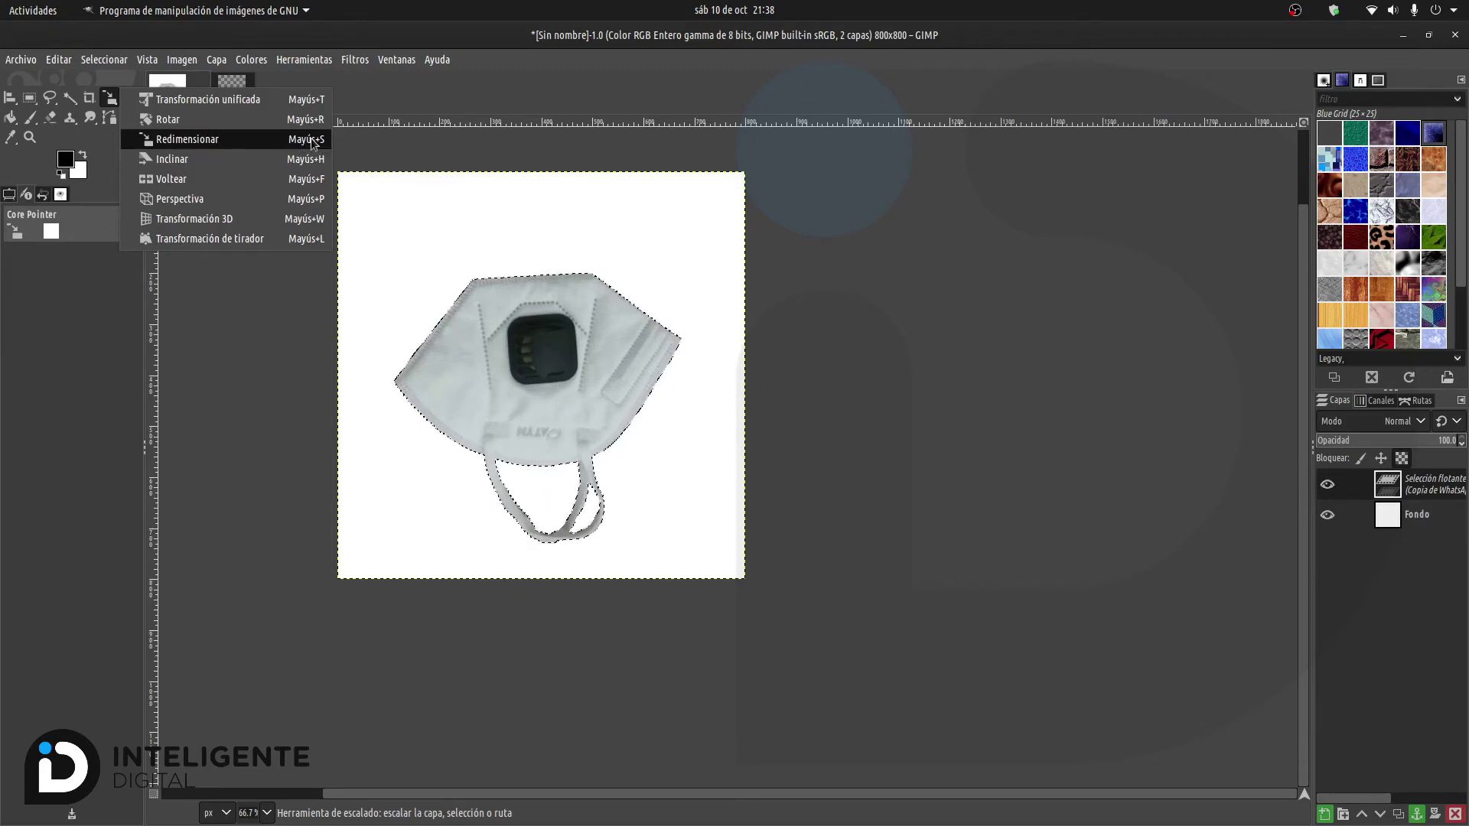
{"action": "left_click", "coordinate": [460, 84]}
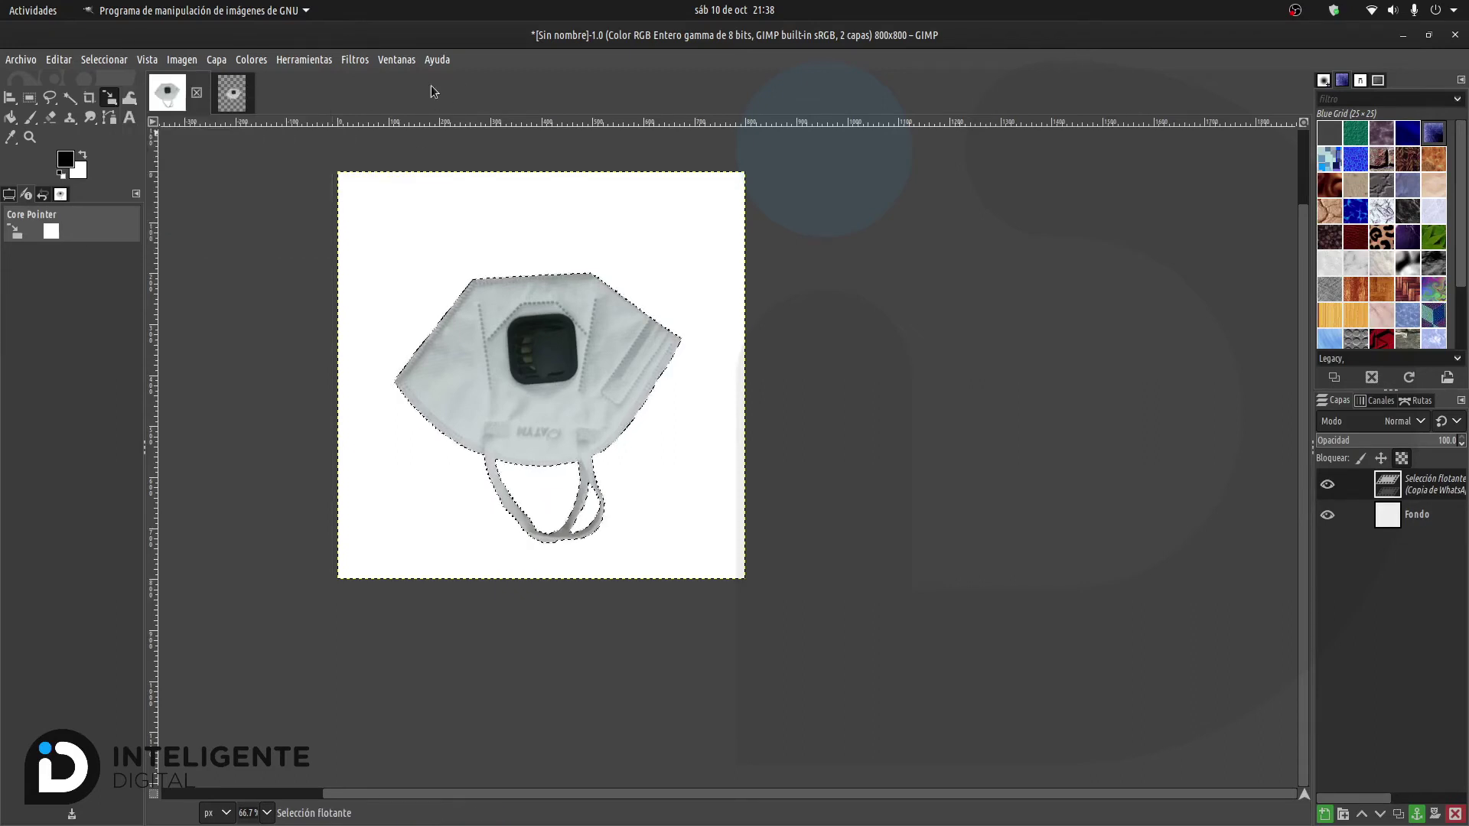
{"action": "left_click", "coordinate": [361, 276]}
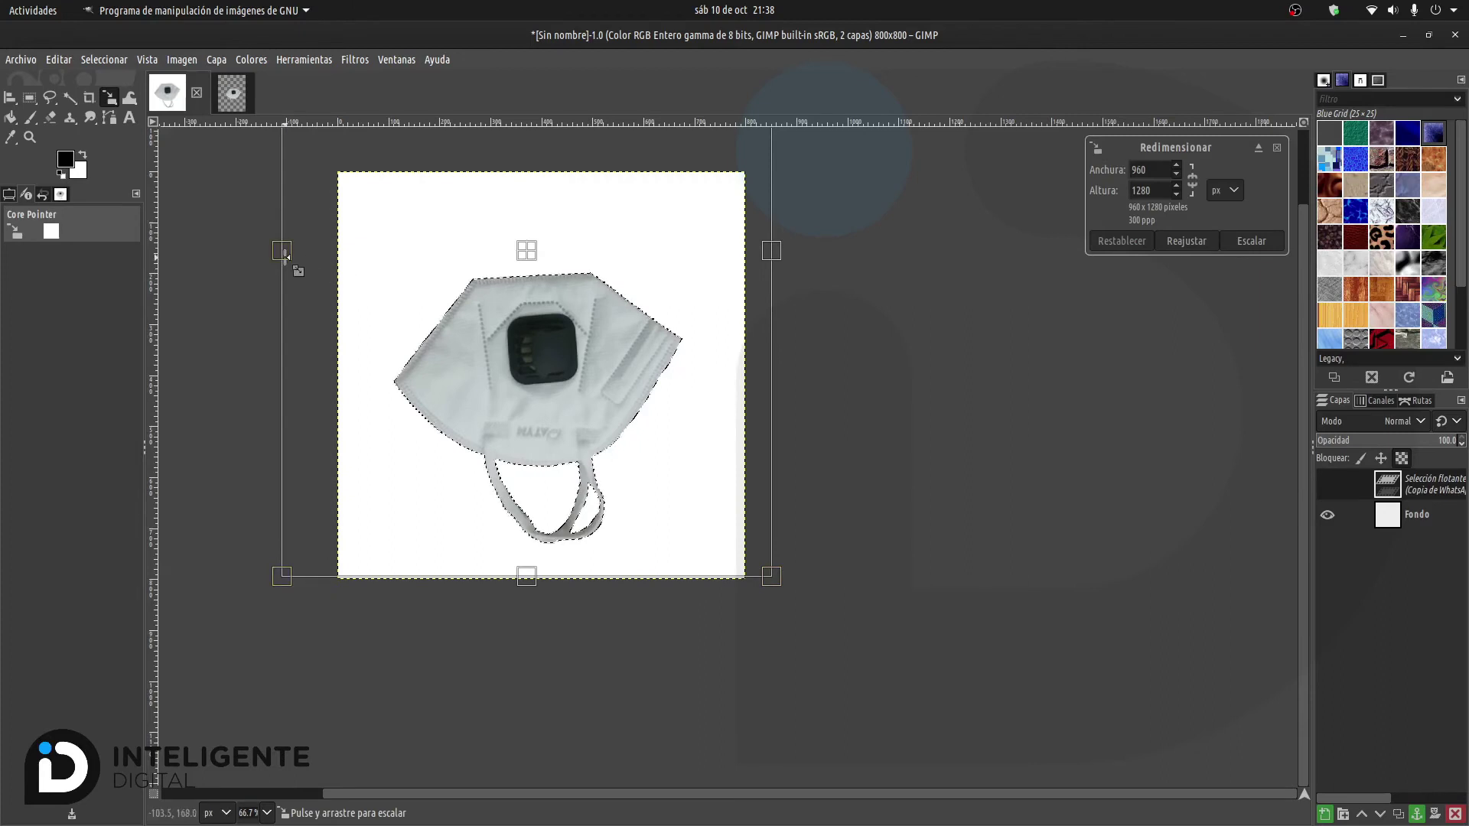
{"action": "mouse_move", "coordinate": [283, 581]}
{"action": "left_mouse_down"}
{"action": "mouse_move", "coordinate": [354, 521]}
{"action": "mouse_move", "coordinate": [306, 535]}
{"action": "left_mouse_up"}
{"action": "left_click_drag", "start_coordinate": [555, 257], "coordinate": [548, 277]}
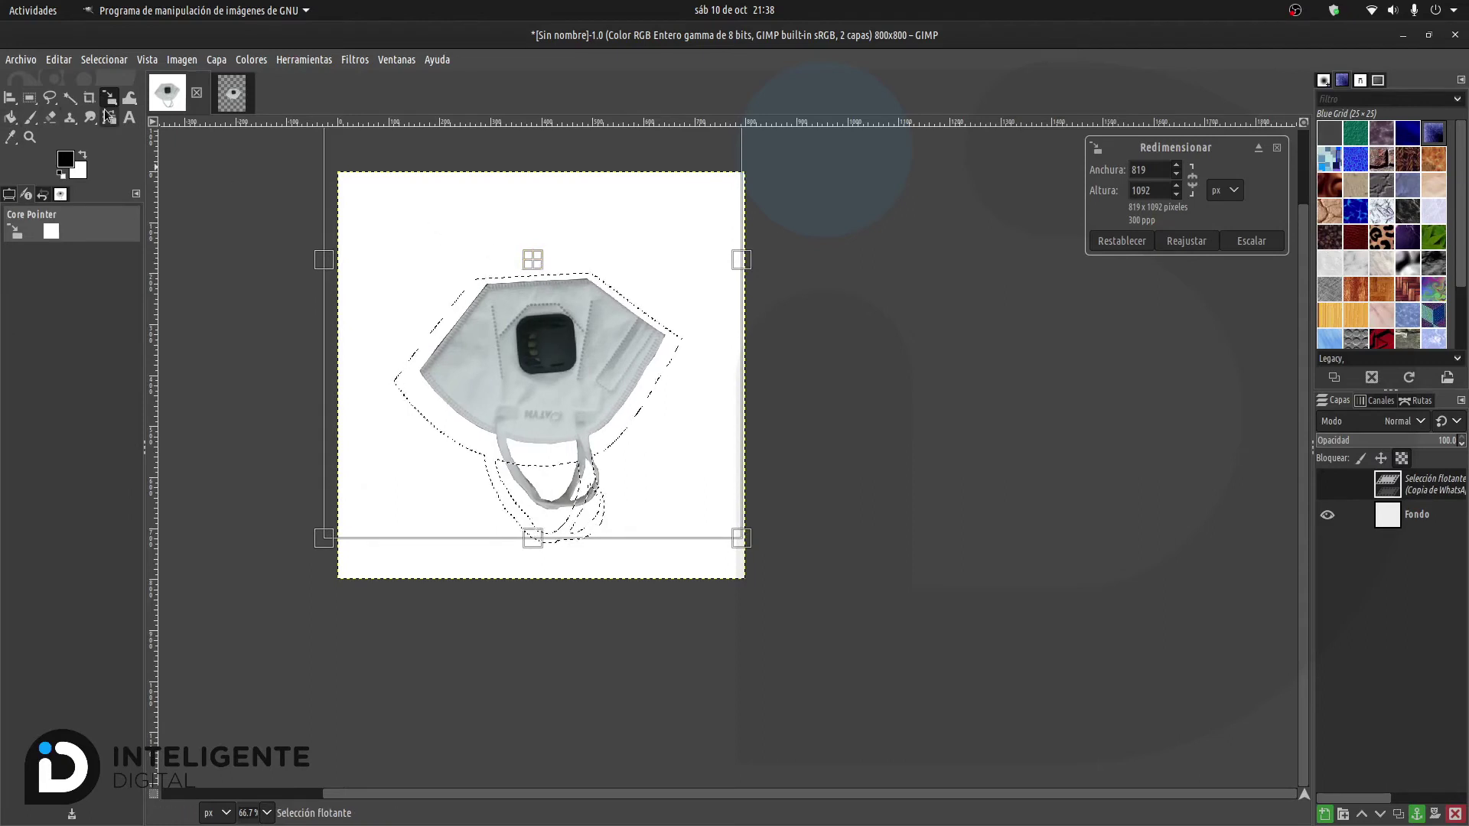
{"action": "left_click_drag", "start_coordinate": [109, 97], "coordinate": [186, 122]}
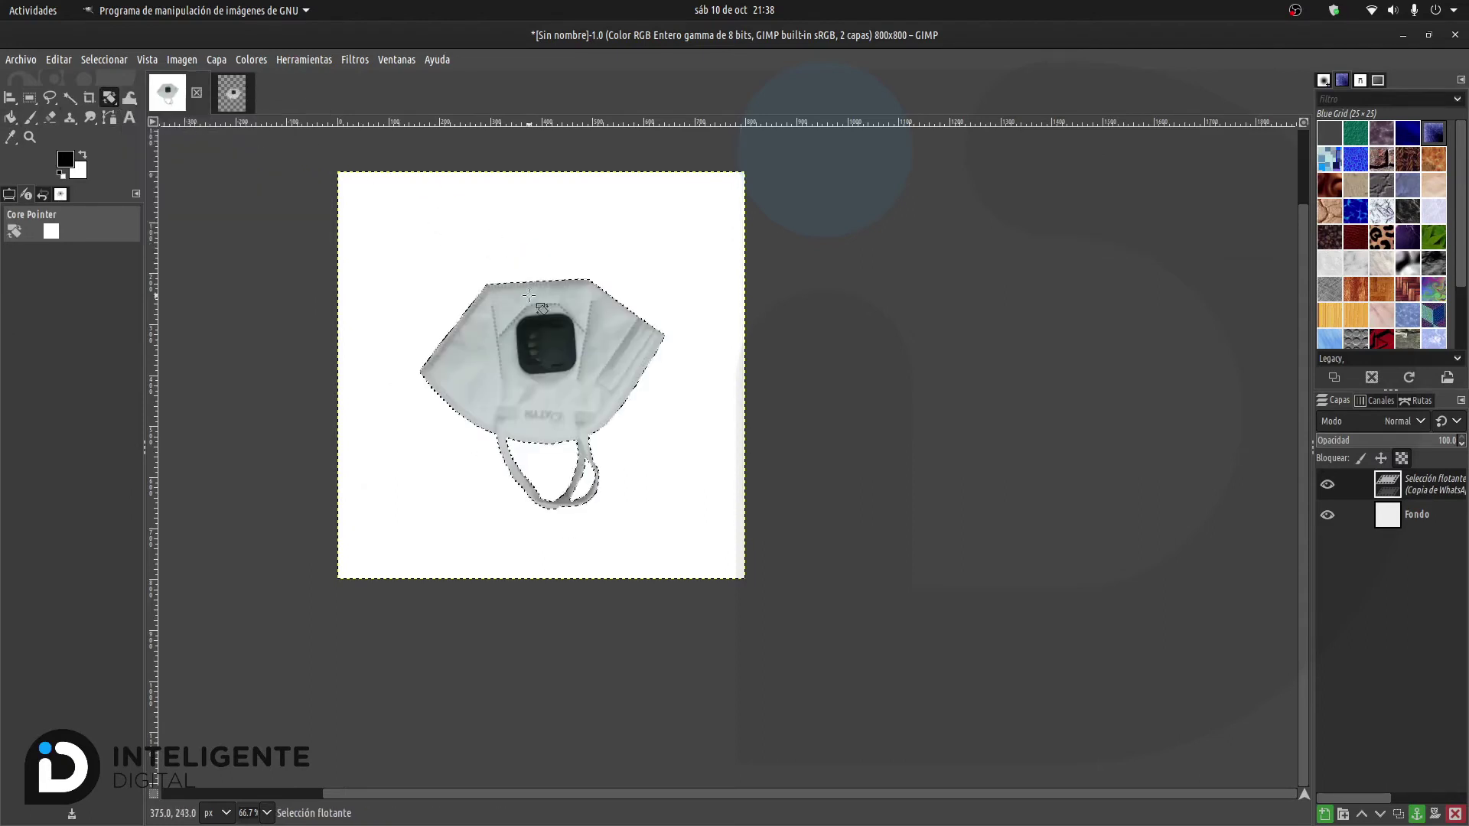
Step: Rotate the mask about 94.27° so its straps point left, centred on the canvas
{"action": "mouse_move", "coordinate": [528, 288]}
{"action": "left_mouse_down"}
{"action": "mouse_move", "coordinate": [433, 284]}
{"action": "mouse_move", "coordinate": [398, 228]}
{"action": "left_mouse_up"}
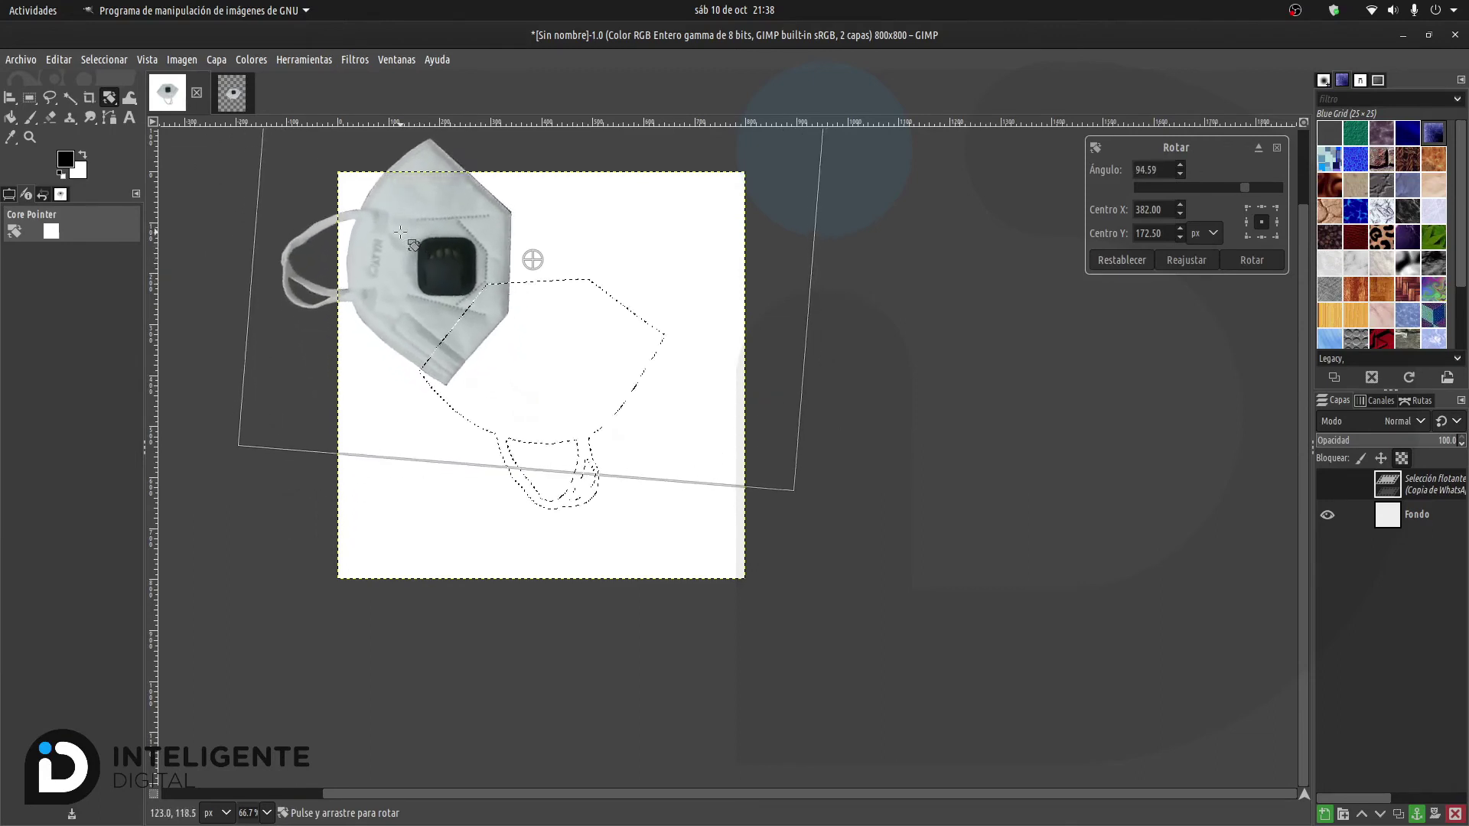
{"action": "left_click_drag", "start_coordinate": [399, 228], "coordinate": [398, 233]}
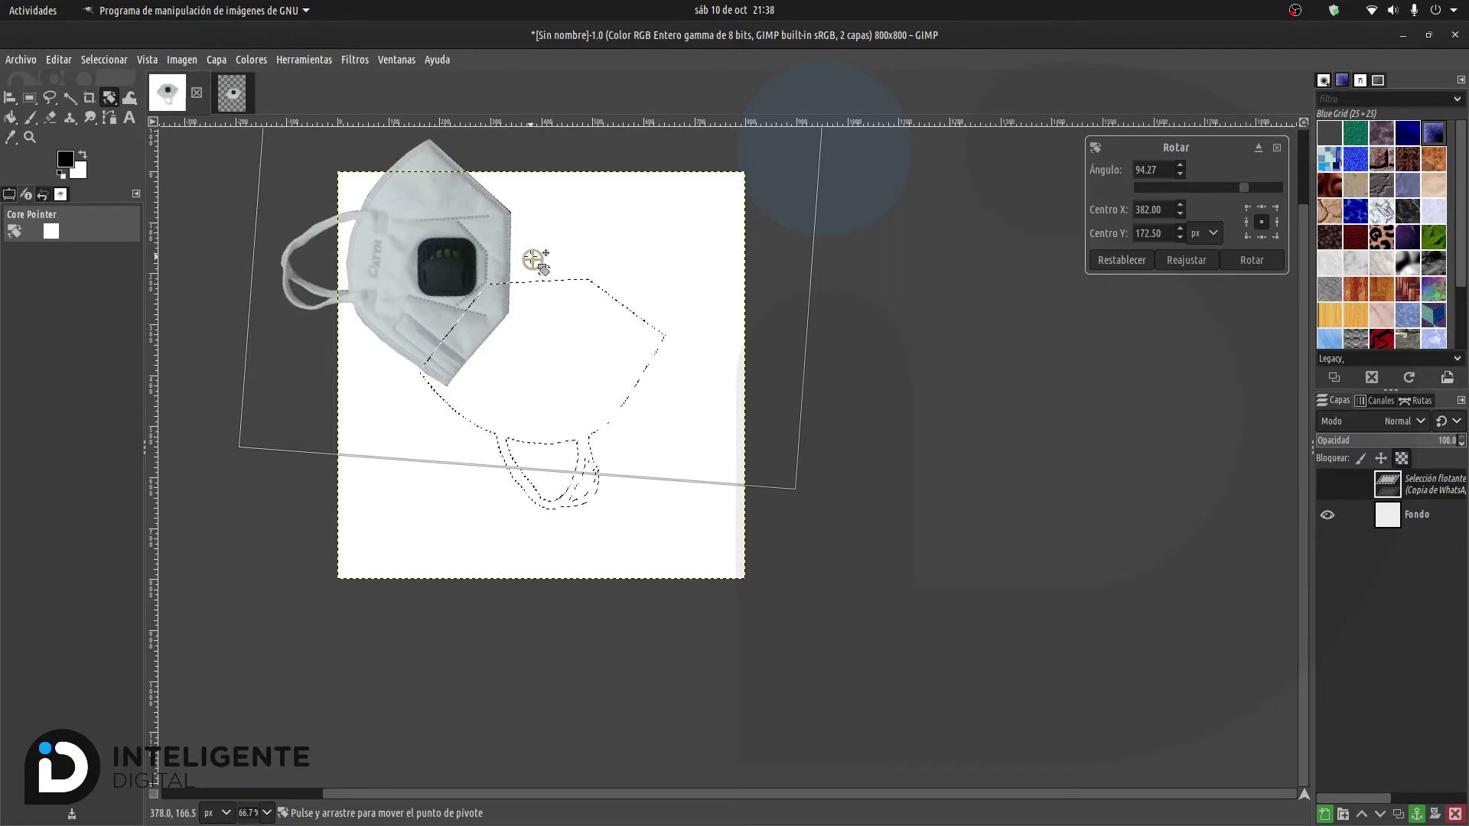
{"action": "left_click_drag", "start_coordinate": [532, 260], "coordinate": [585, 379]}
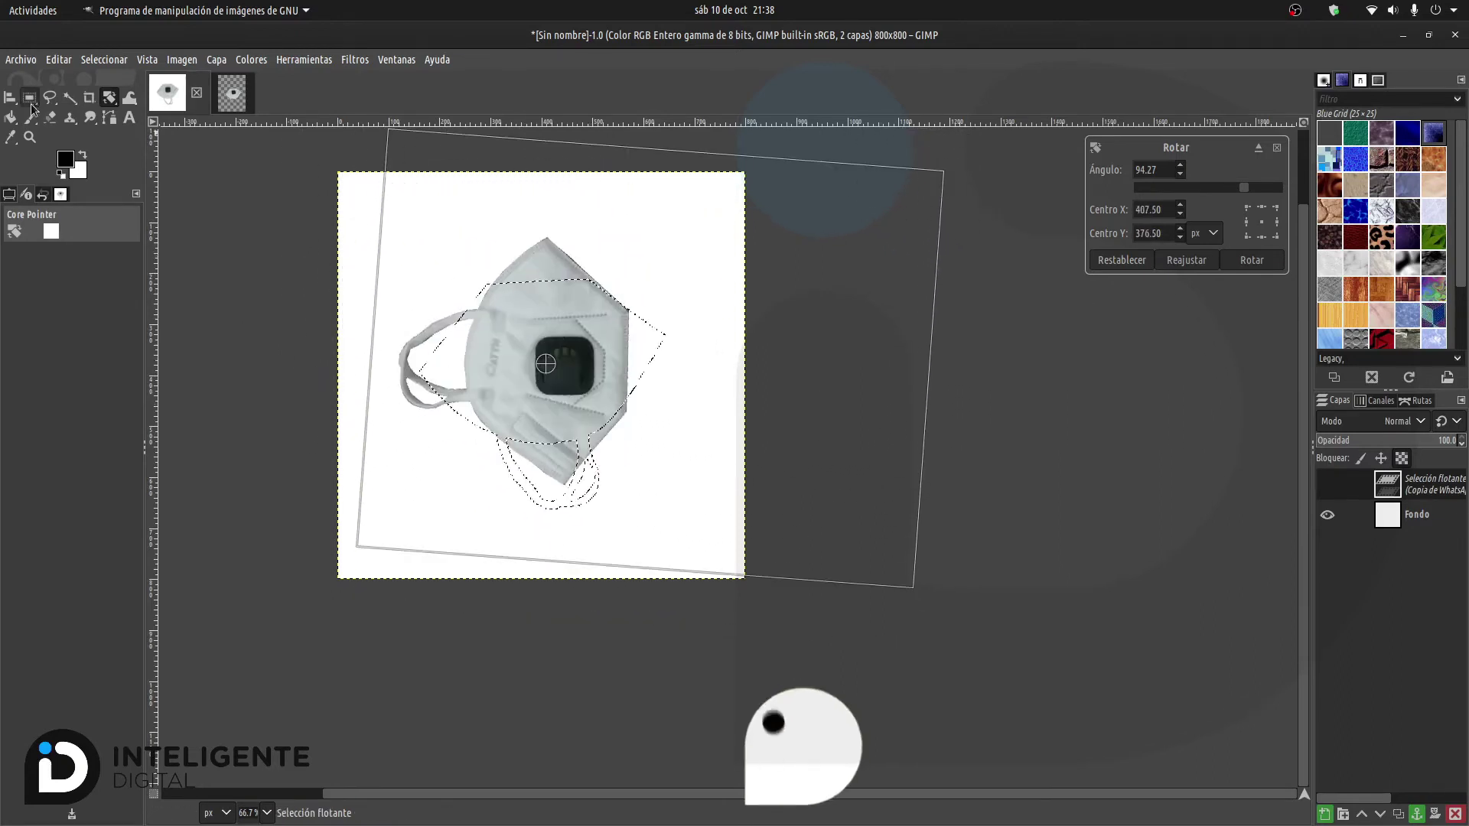
{"action": "key", "text": "r"}
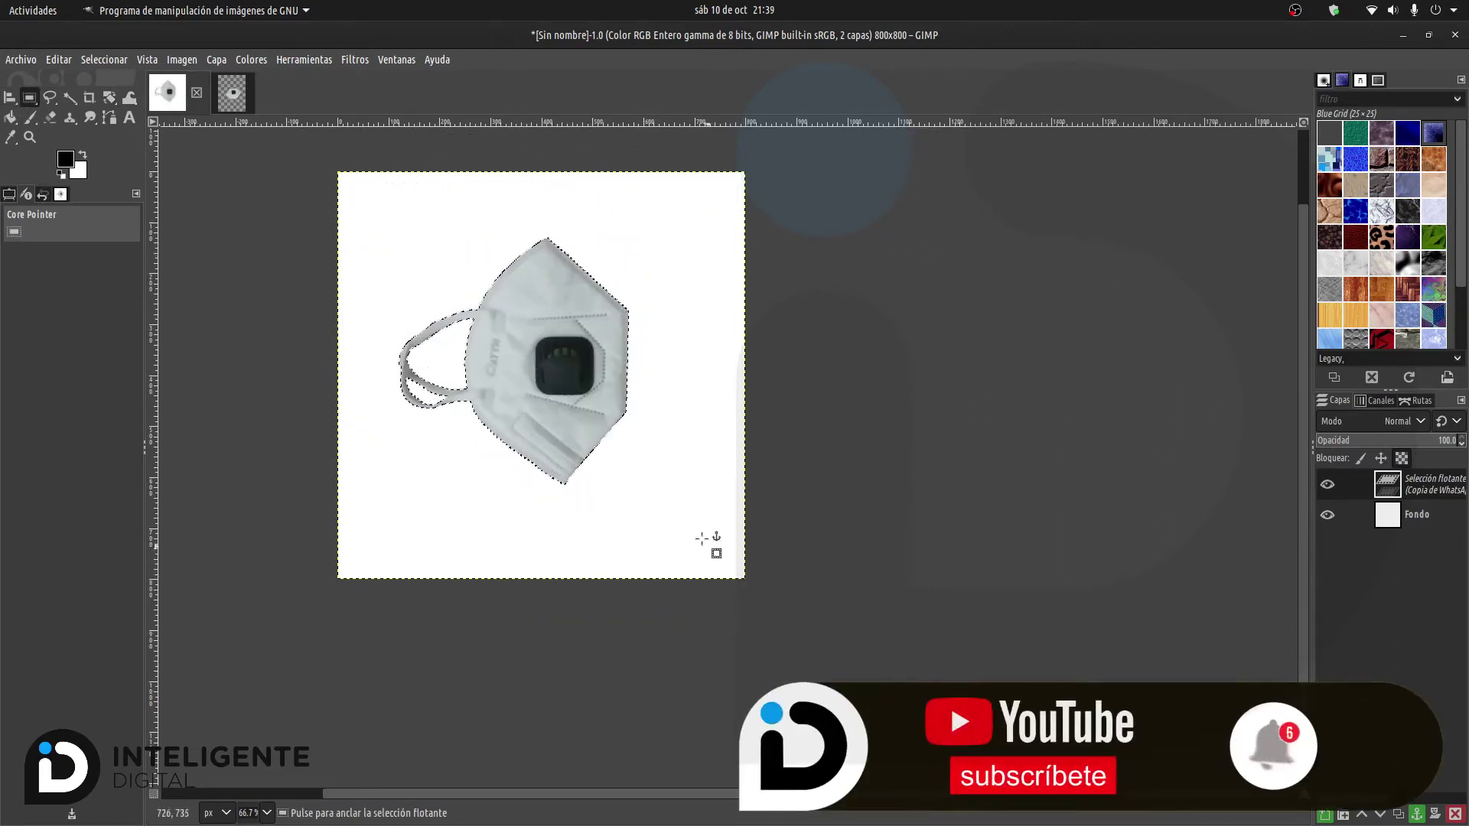
Step: Nudge the mask down, make it a separate layer, and select the Fondo layer
{"action": "left_click_drag", "start_coordinate": [554, 372], "coordinate": [554, 379]}
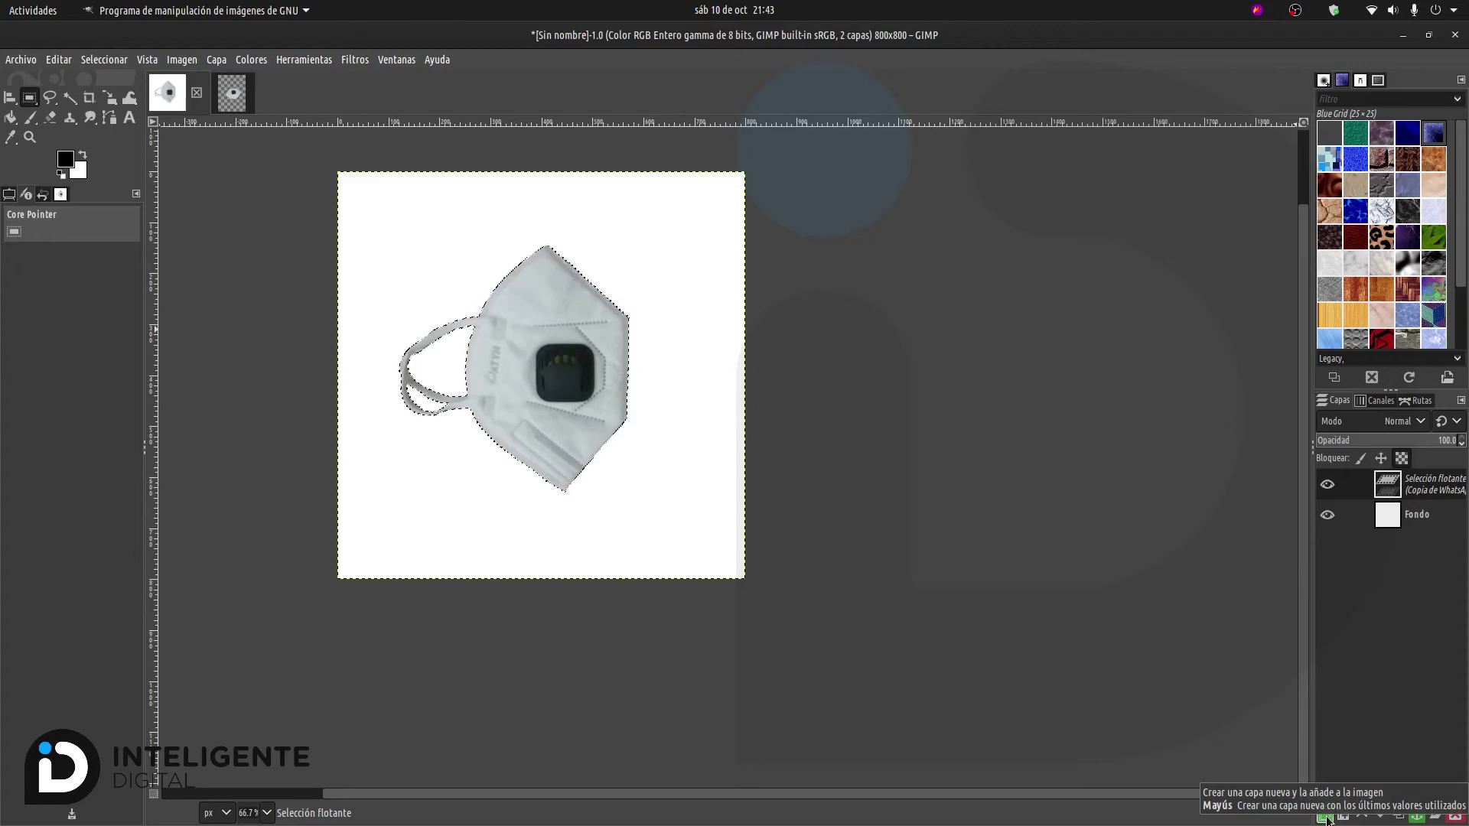
{"action": "left_click", "coordinate": [1328, 818]}
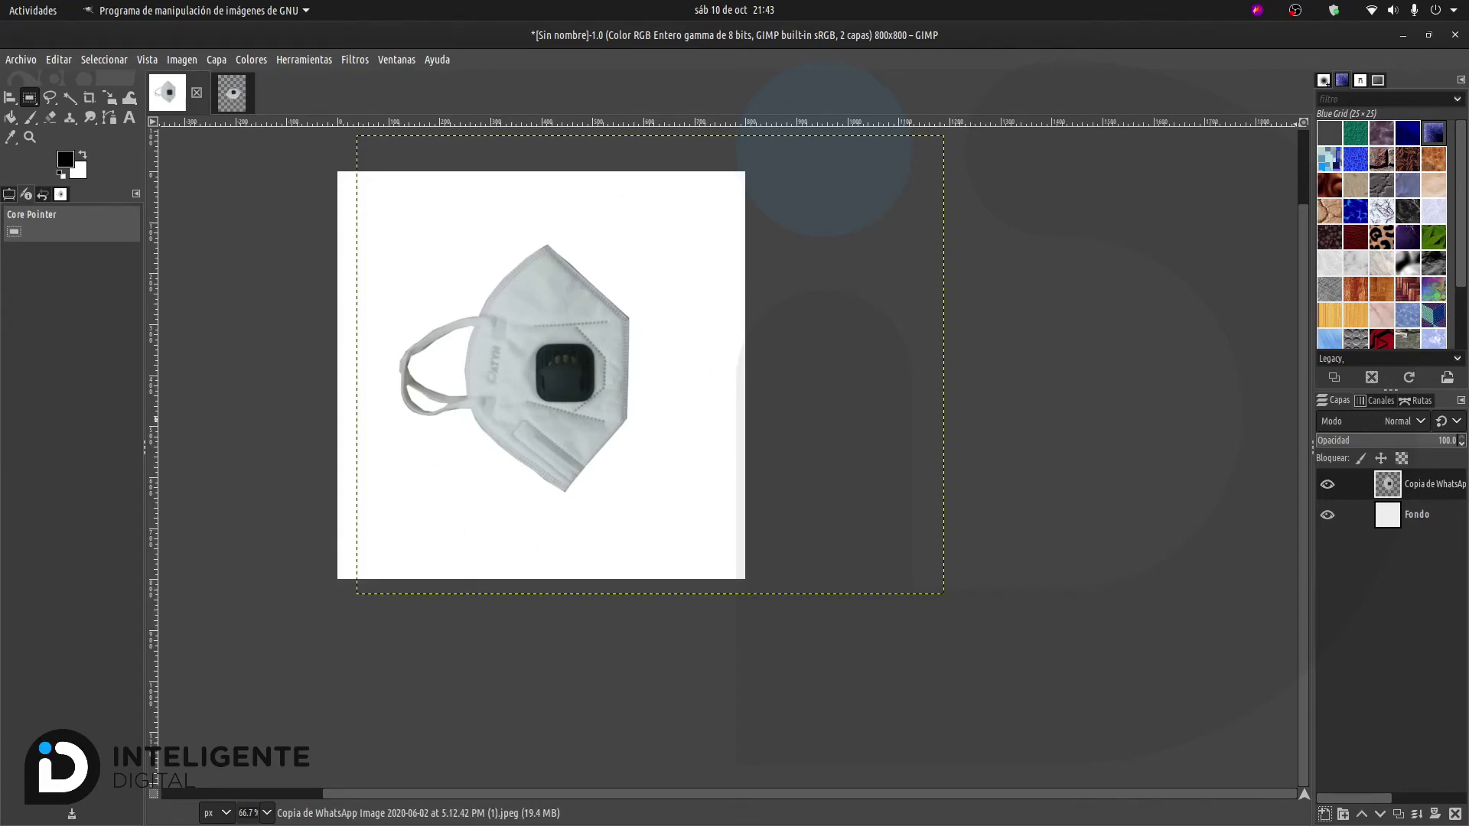
{"action": "left_click", "coordinate": [1417, 517]}
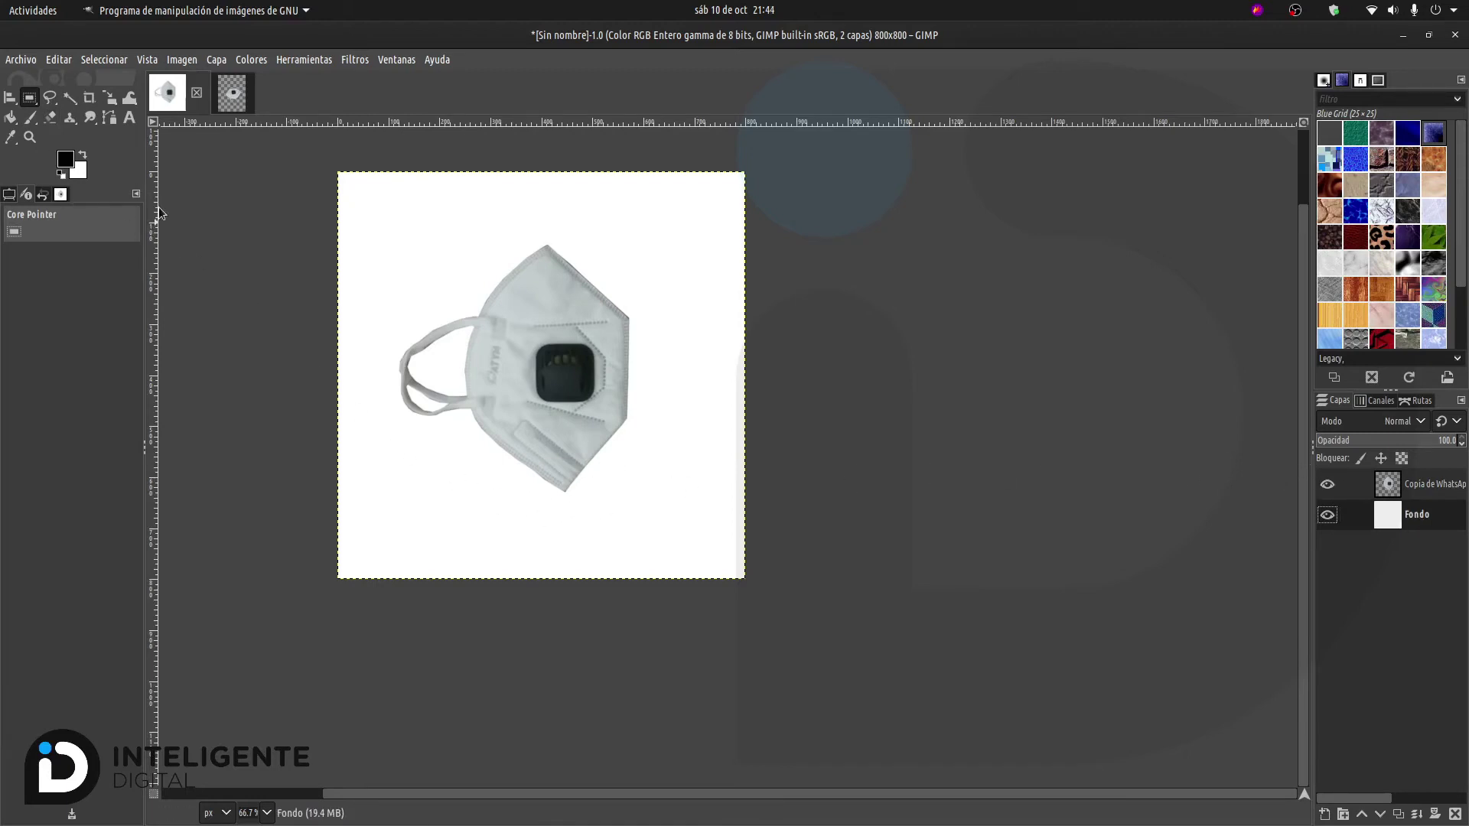
Step: Add Logo-Soluciones-antivirales.png as a layer above the white Fondo background
{"action": "left_click", "coordinate": [20, 60]}
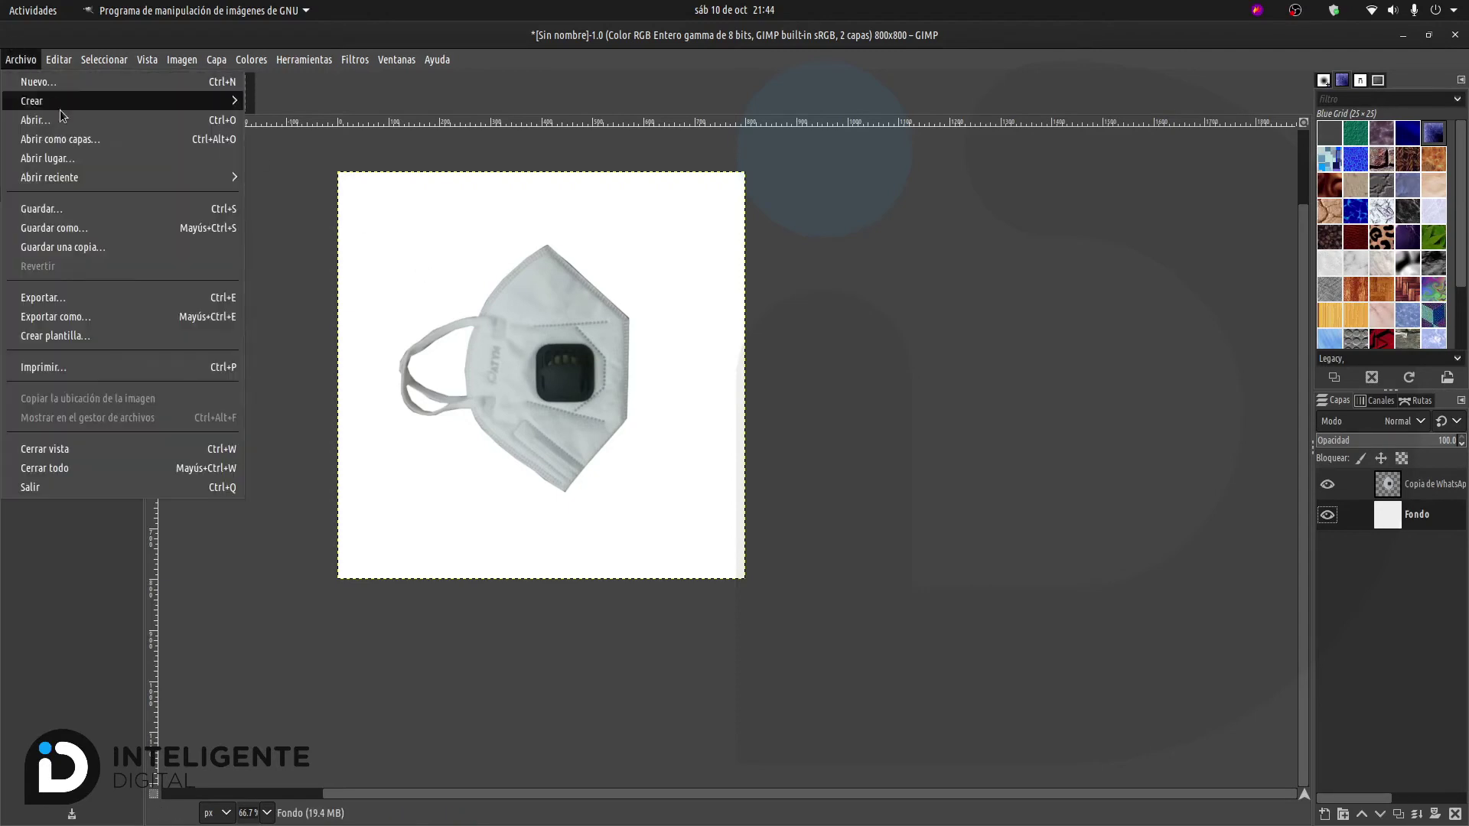
{"action": "left_click", "coordinate": [71, 138]}
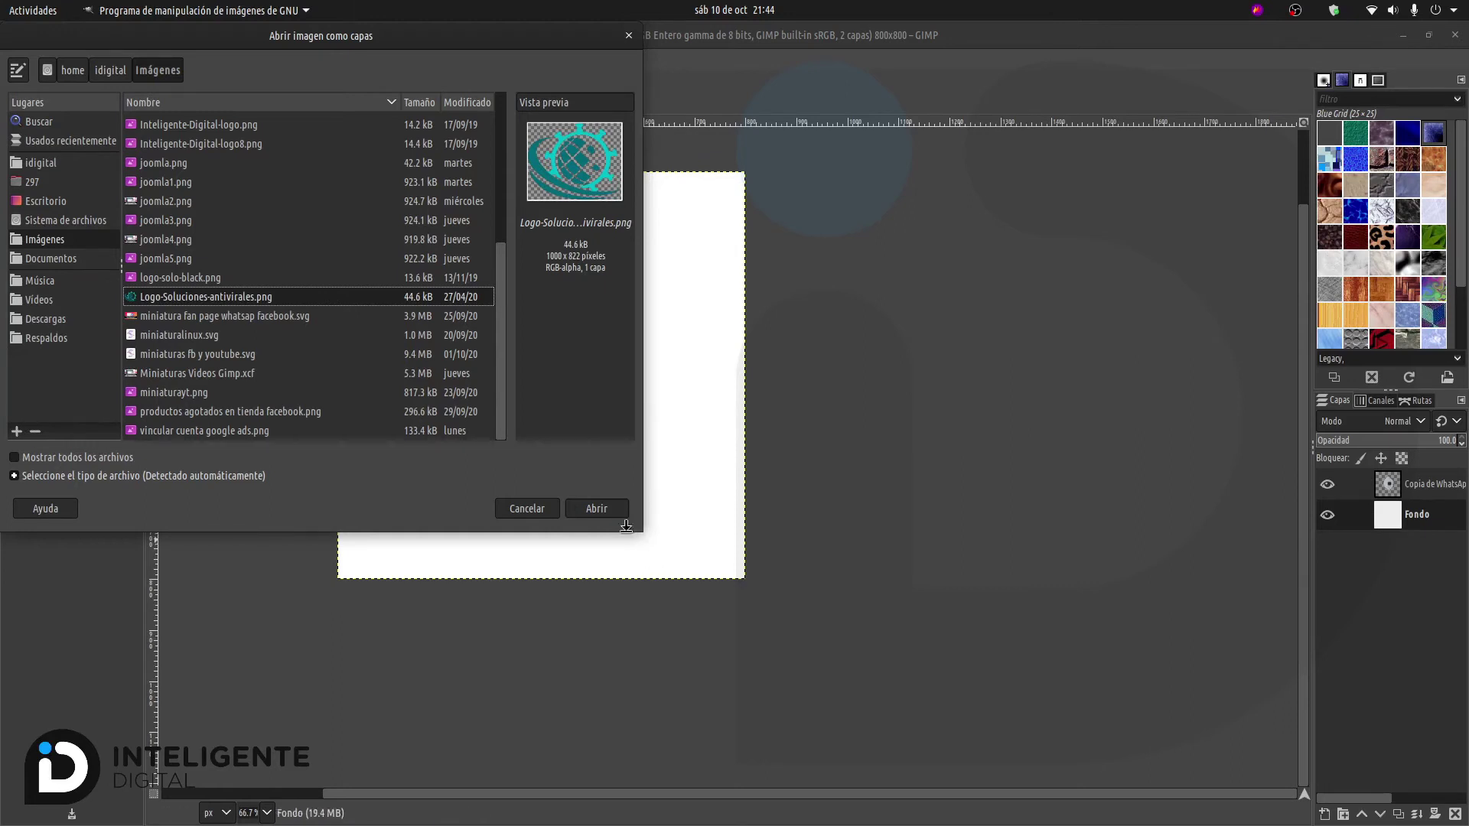
{"action": "left_click", "coordinate": [596, 509]}
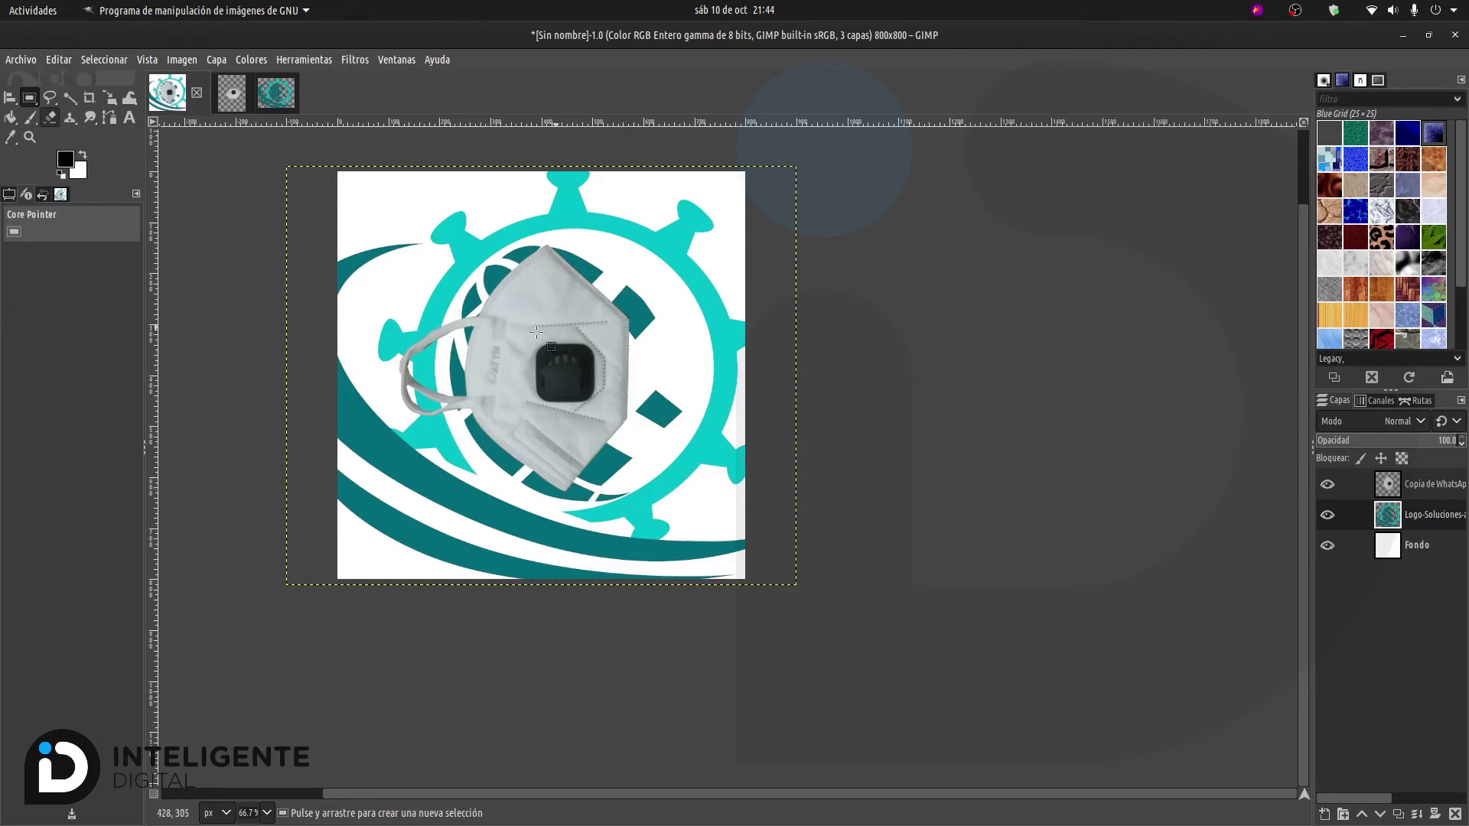
Step: Scale the virus logo layer to roughly 760×625 and centre it behind the mask
{"action": "left_click", "coordinate": [109, 98]}
{"action": "left_click_drag", "start_coordinate": [780, 583], "coordinate": [582, 398]}
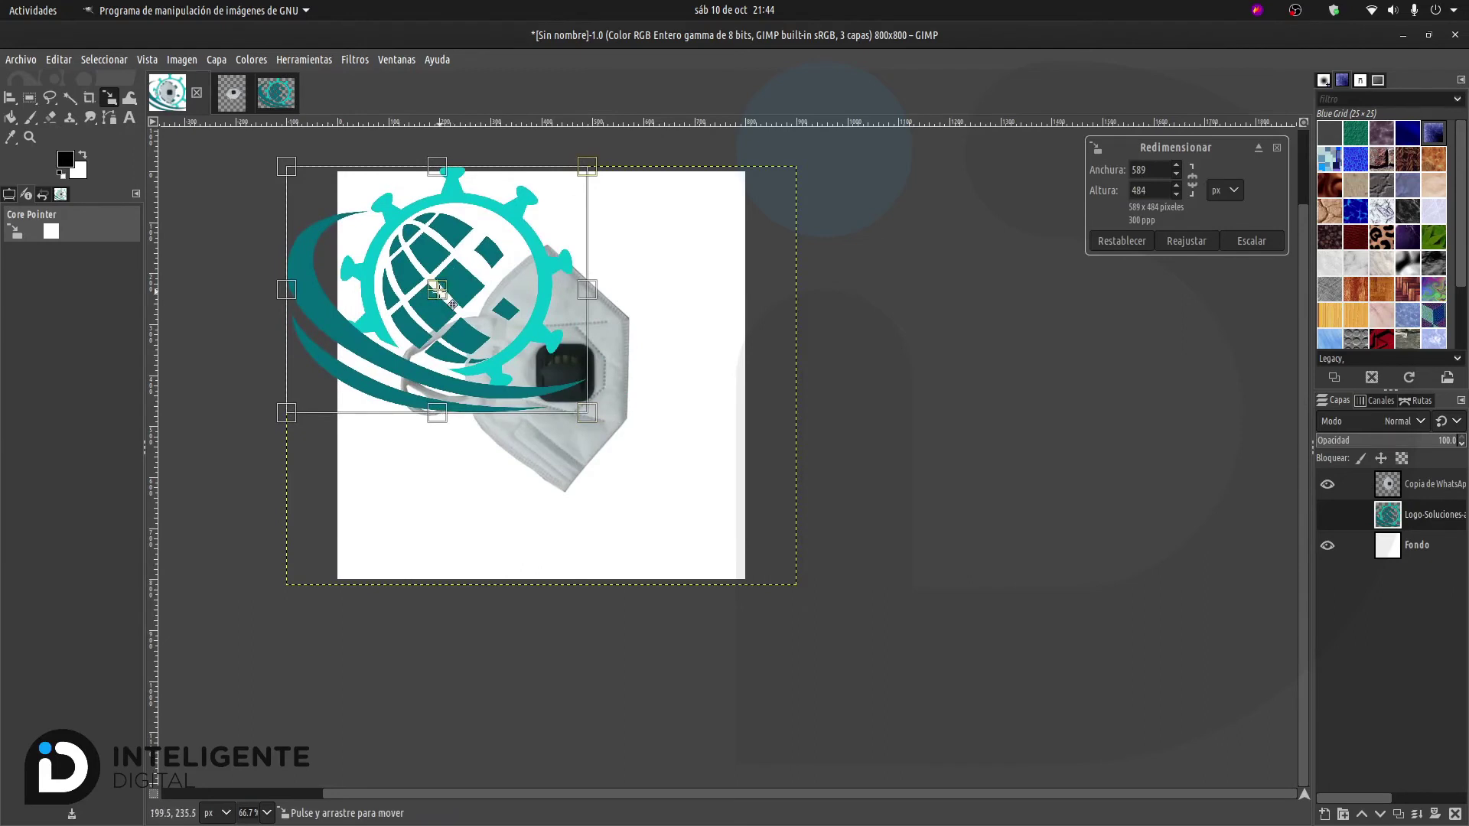
{"action": "mouse_move", "coordinate": [452, 304]}
{"action": "left_mouse_down"}
{"action": "mouse_move", "coordinate": [593, 385]}
{"action": "mouse_move", "coordinate": [613, 378]}
{"action": "left_mouse_up"}
{"action": "left_click_drag", "start_coordinate": [449, 238], "coordinate": [392, 193]}
{"action": "mouse_move", "coordinate": [383, 515]}
{"action": "left_mouse_down"}
{"action": "mouse_move", "coordinate": [397, 508]}
{"action": "mouse_move", "coordinate": [367, 551]}
{"action": "mouse_move", "coordinate": [380, 530]}
{"action": "left_mouse_up"}
{"action": "left_click_drag", "start_coordinate": [571, 354], "coordinate": [583, 378]}
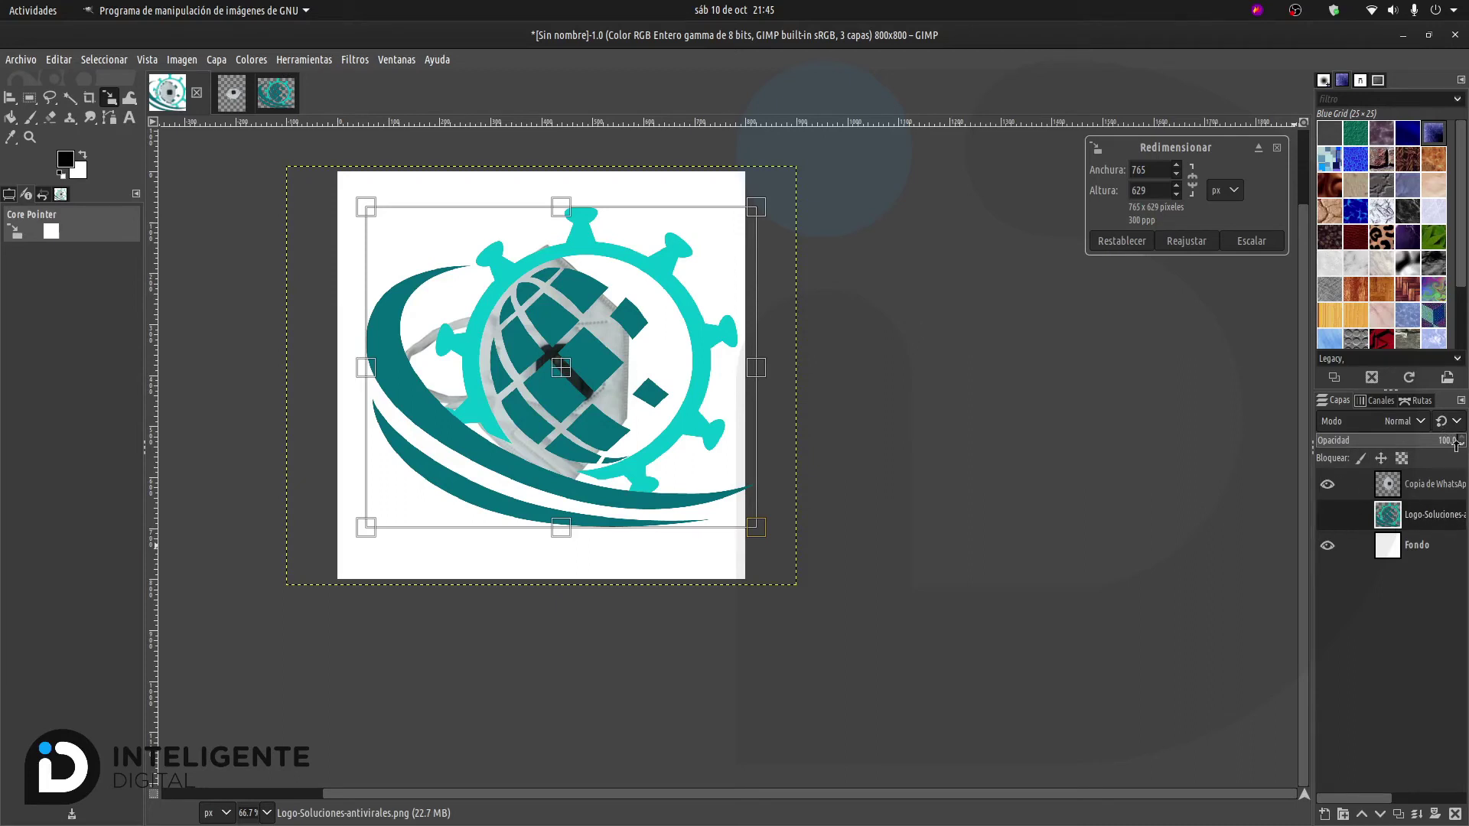
Step: Fade the logo layer to 11.4 opacity and apply its final 728×604 size
{"action": "left_click_drag", "start_coordinate": [1451, 442], "coordinate": [1333, 456]}
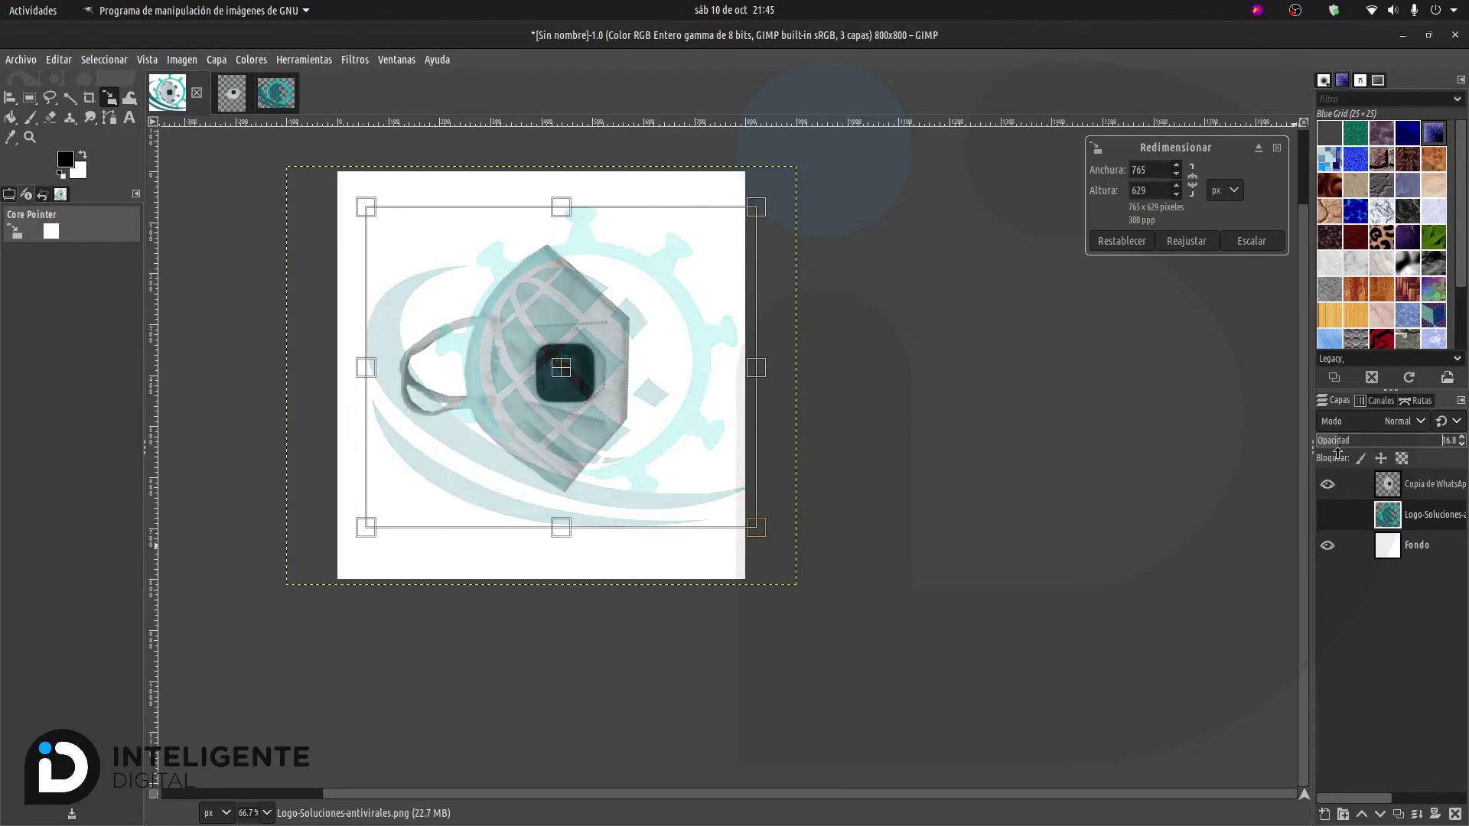
{"action": "mouse_move", "coordinate": [1335, 454]}
{"action": "left_mouse_down"}
{"action": "mouse_move", "coordinate": [1430, 452]}
{"action": "mouse_move", "coordinate": [1327, 453]}
{"action": "left_mouse_up"}
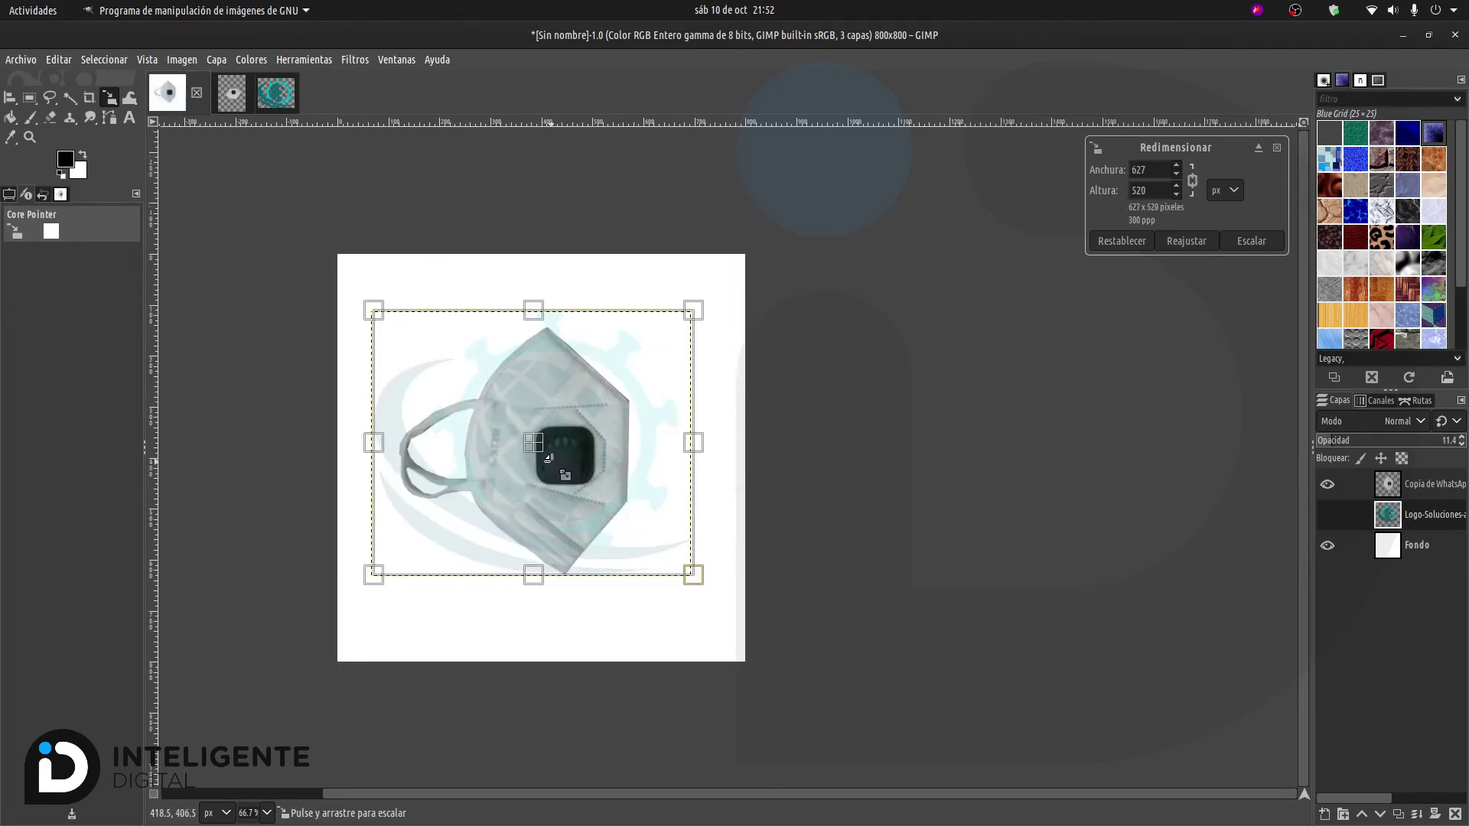
{"action": "left_click_drag", "start_coordinate": [549, 459], "coordinate": [583, 487]}
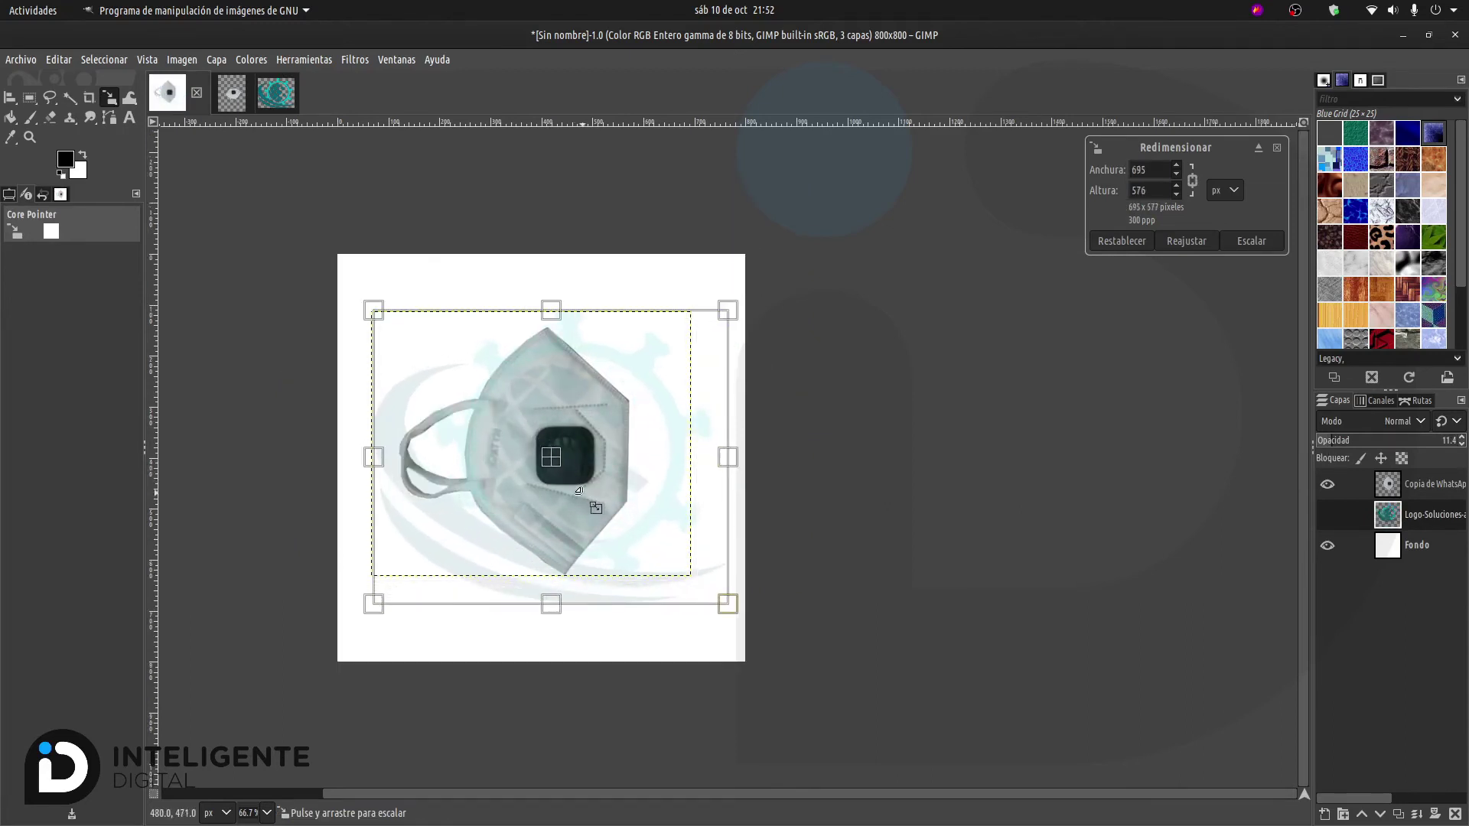
{"action": "left_click_drag", "start_coordinate": [380, 313], "coordinate": [364, 277]}
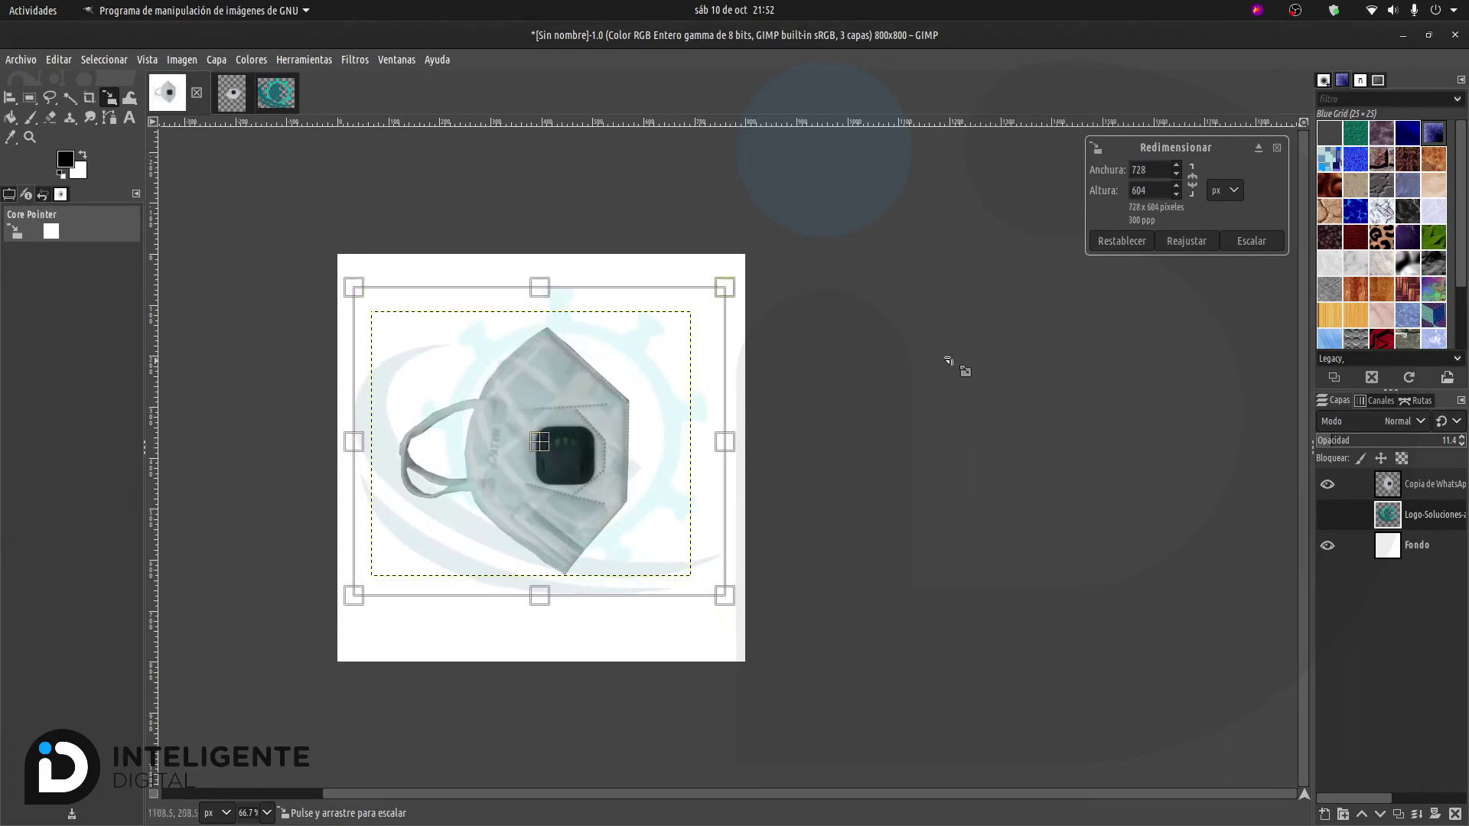
{"action": "left_click", "coordinate": [1268, 244]}
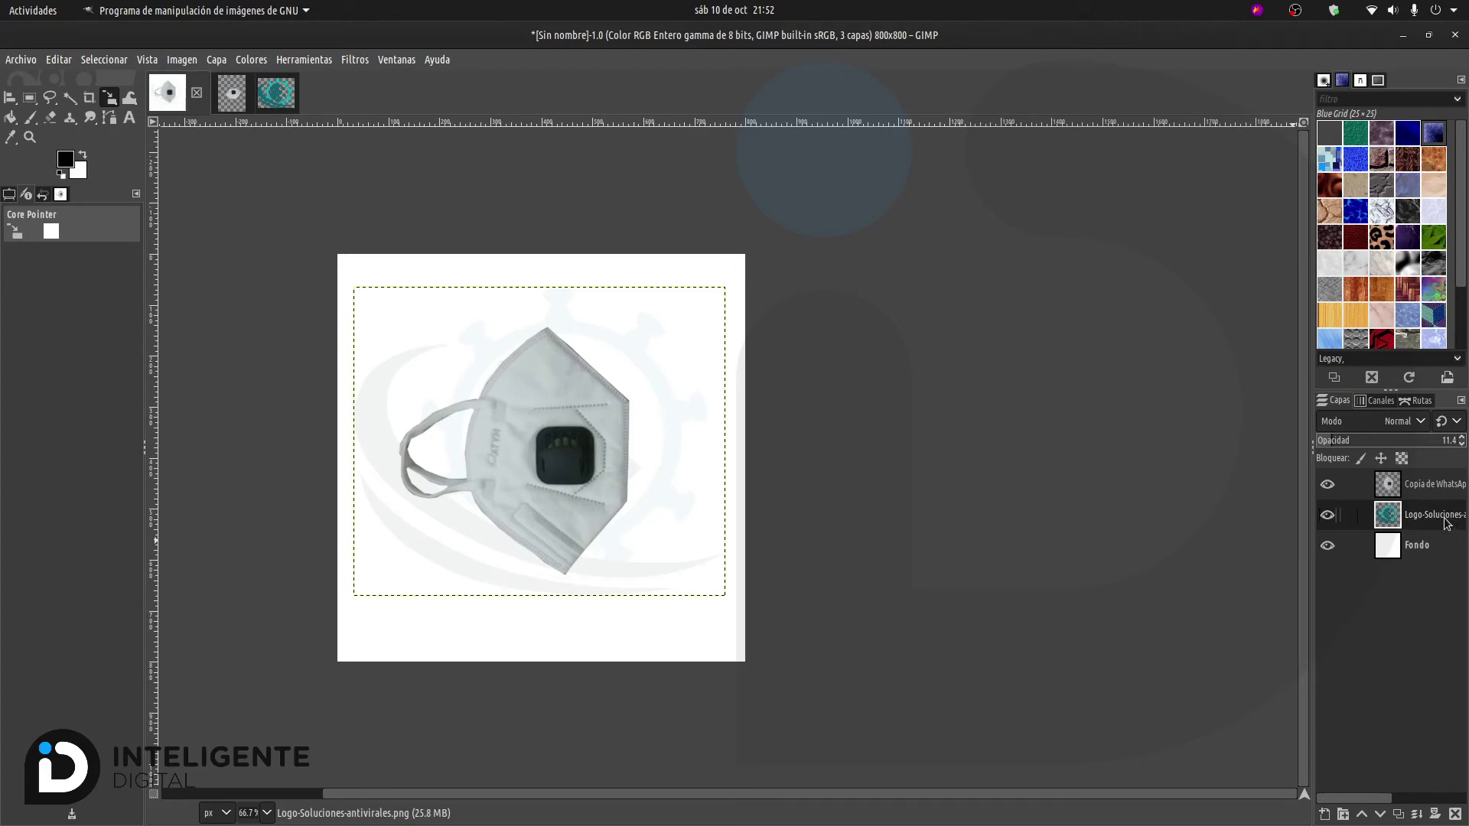
Step: Test the logo layer above the mask, return it below, and raise opacity to about 28.5
{"action": "mouse_move", "coordinate": [1447, 523]}
{"action": "left_mouse_down"}
{"action": "mouse_move", "coordinate": [1446, 481]}
{"action": "mouse_move", "coordinate": [1441, 530]}
{"action": "left_mouse_up"}
{"action": "left_click_drag", "start_coordinate": [1435, 512], "coordinate": [1436, 479]}
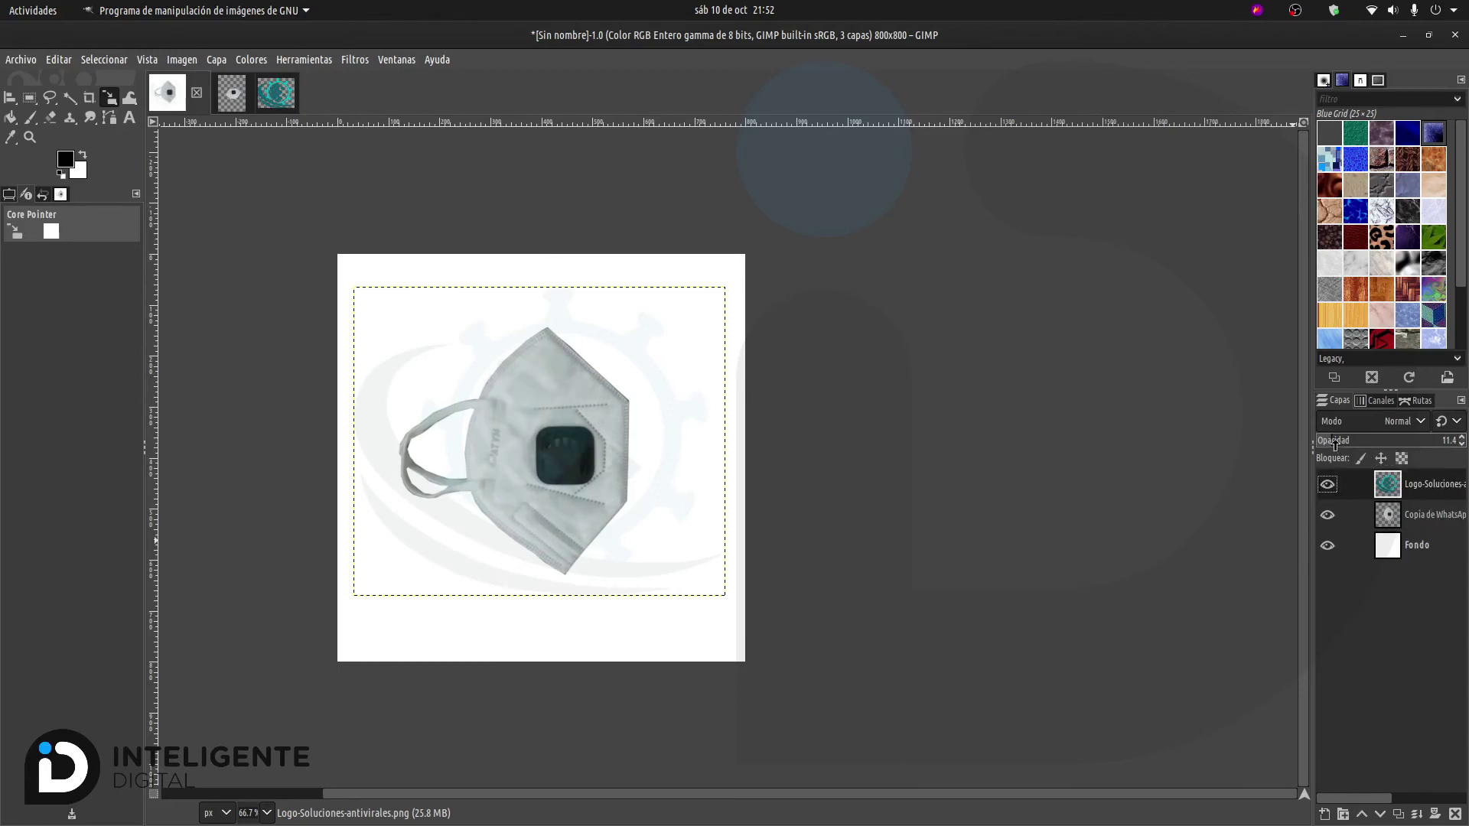
{"action": "left_click_drag", "start_coordinate": [1335, 443], "coordinate": [1368, 442]}
{"action": "mouse_move", "coordinate": [1410, 489]}
{"action": "left_mouse_down"}
{"action": "mouse_move", "coordinate": [1425, 534]}
{"action": "mouse_move", "coordinate": [1431, 486]}
{"action": "left_mouse_up"}
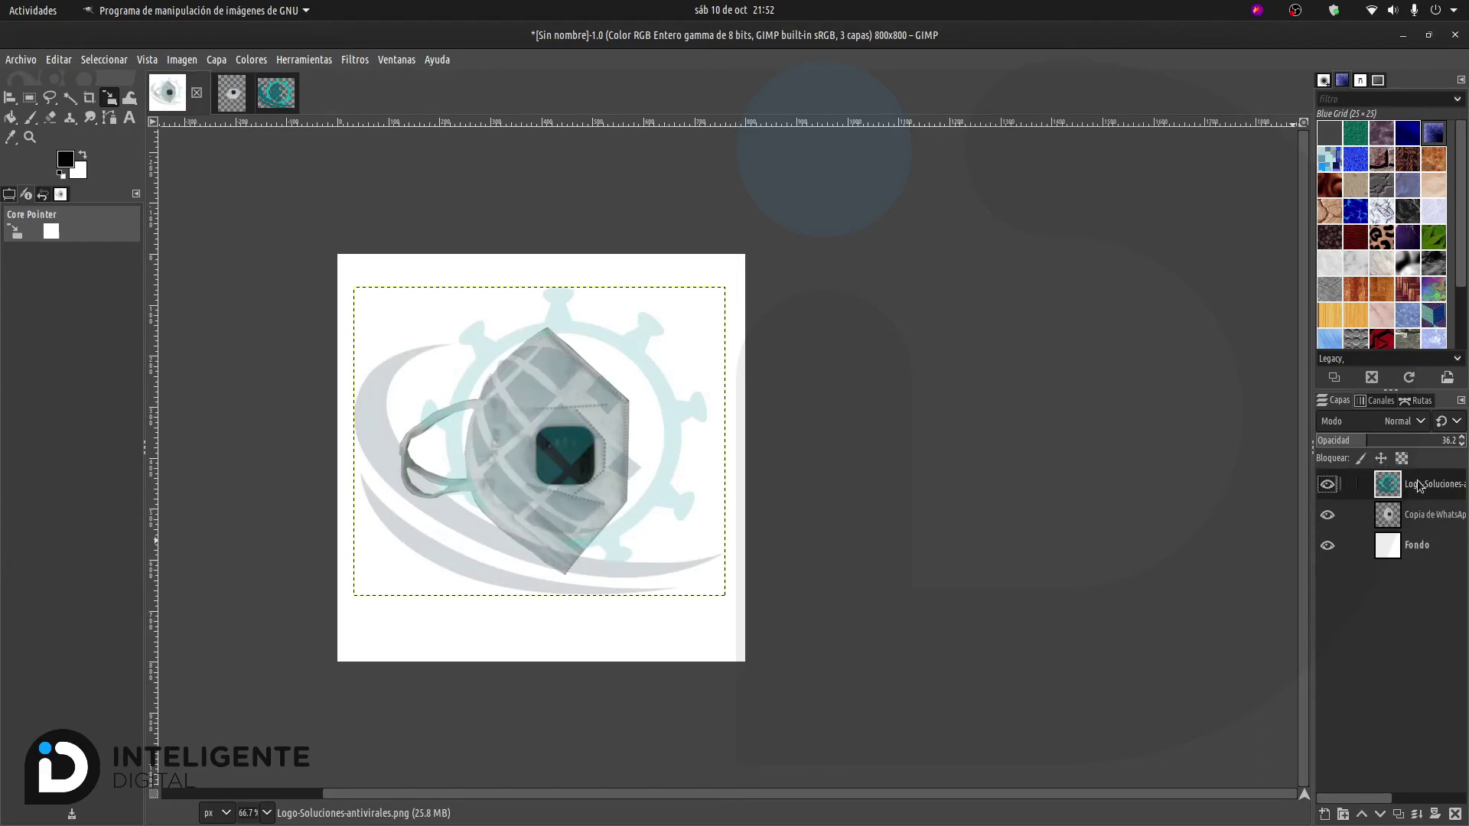
{"action": "left_click_drag", "start_coordinate": [1421, 491], "coordinate": [1420, 532]}
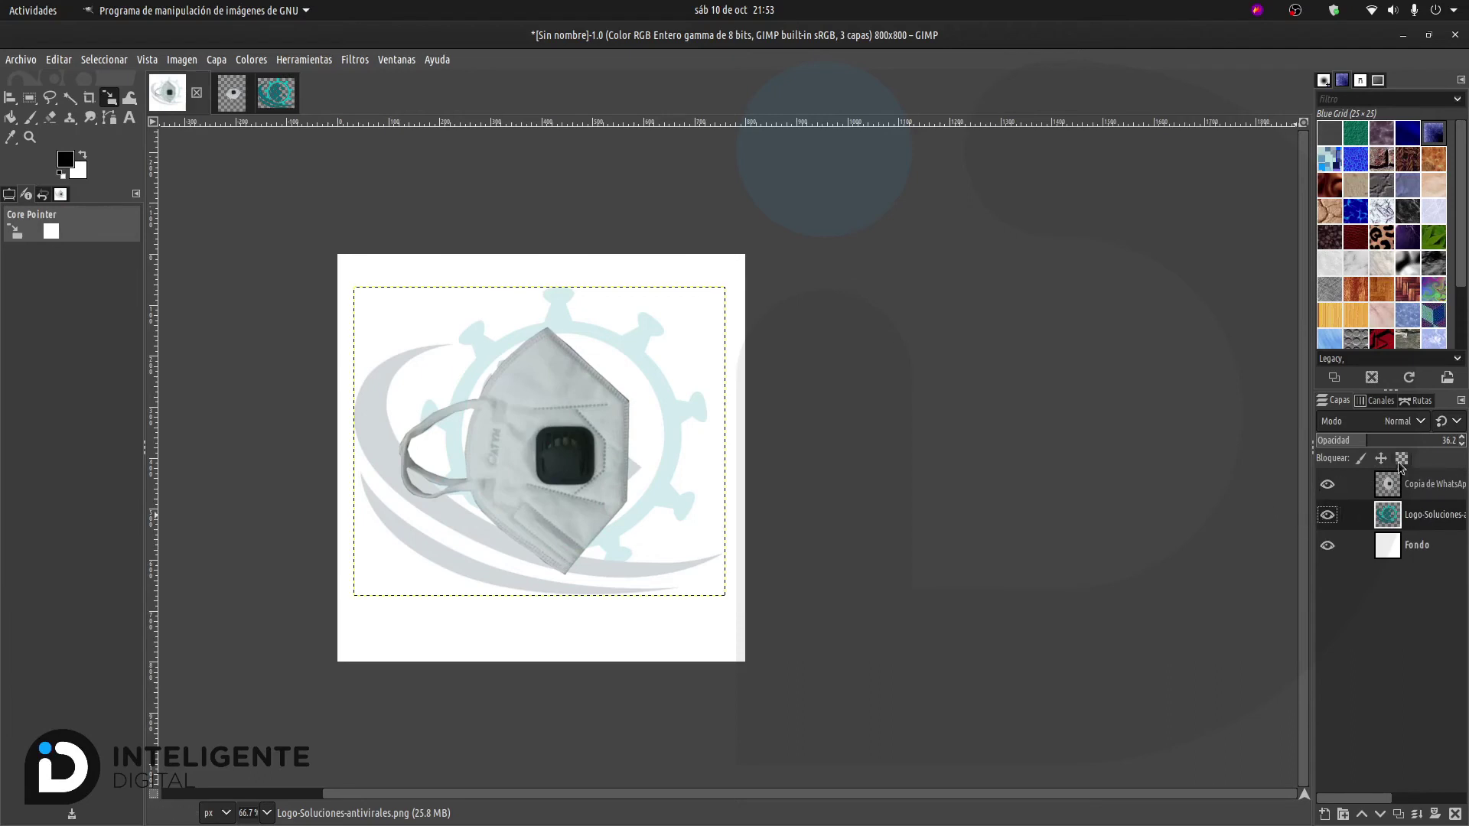
{"action": "left_click_drag", "start_coordinate": [1357, 445], "coordinate": [1346, 448]}
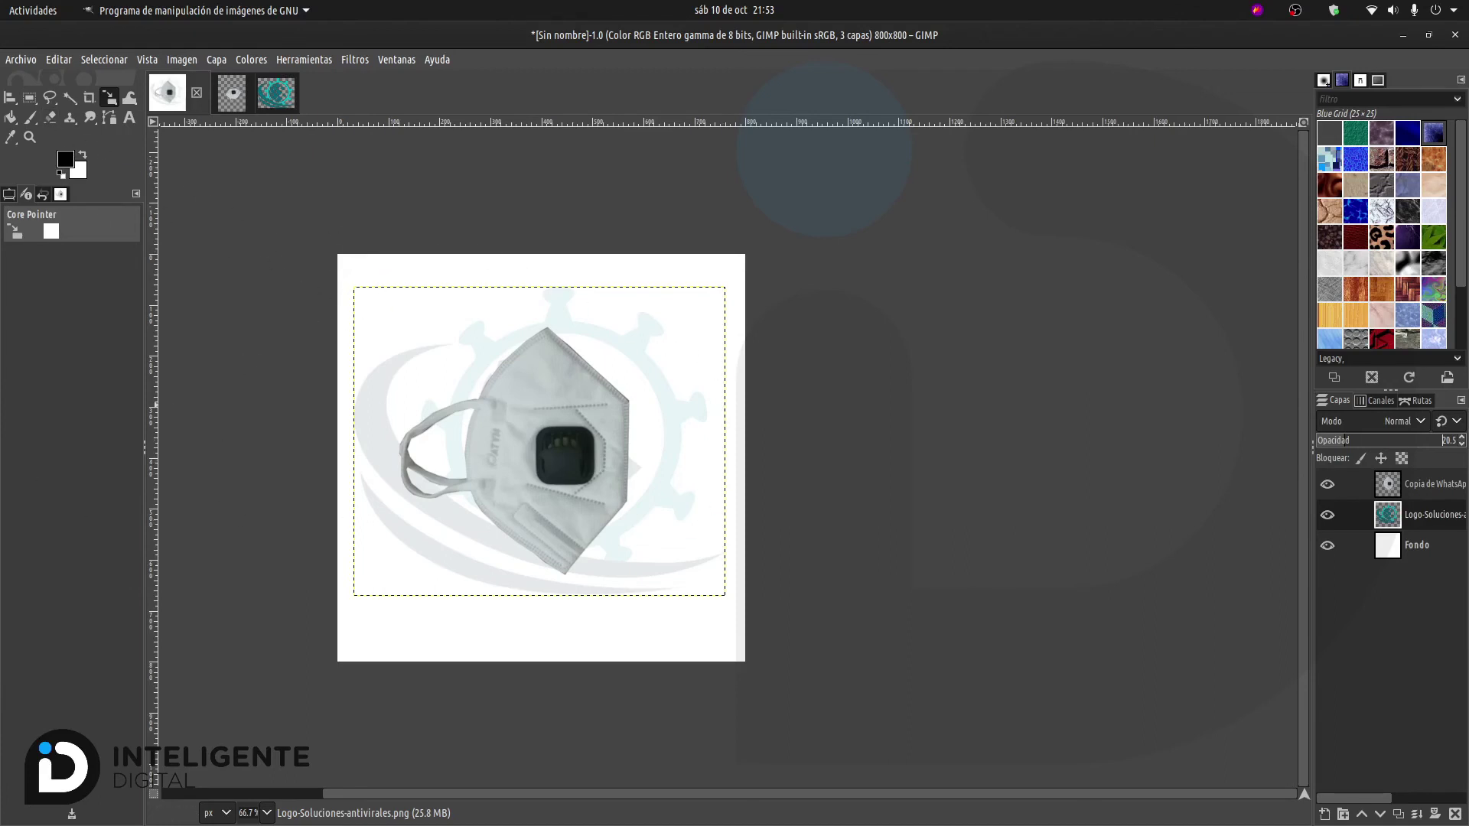
Step: Add Logo-venta-de-cubrebocas.png to the image as a new layer
{"action": "left_click", "coordinate": [21, 59]}
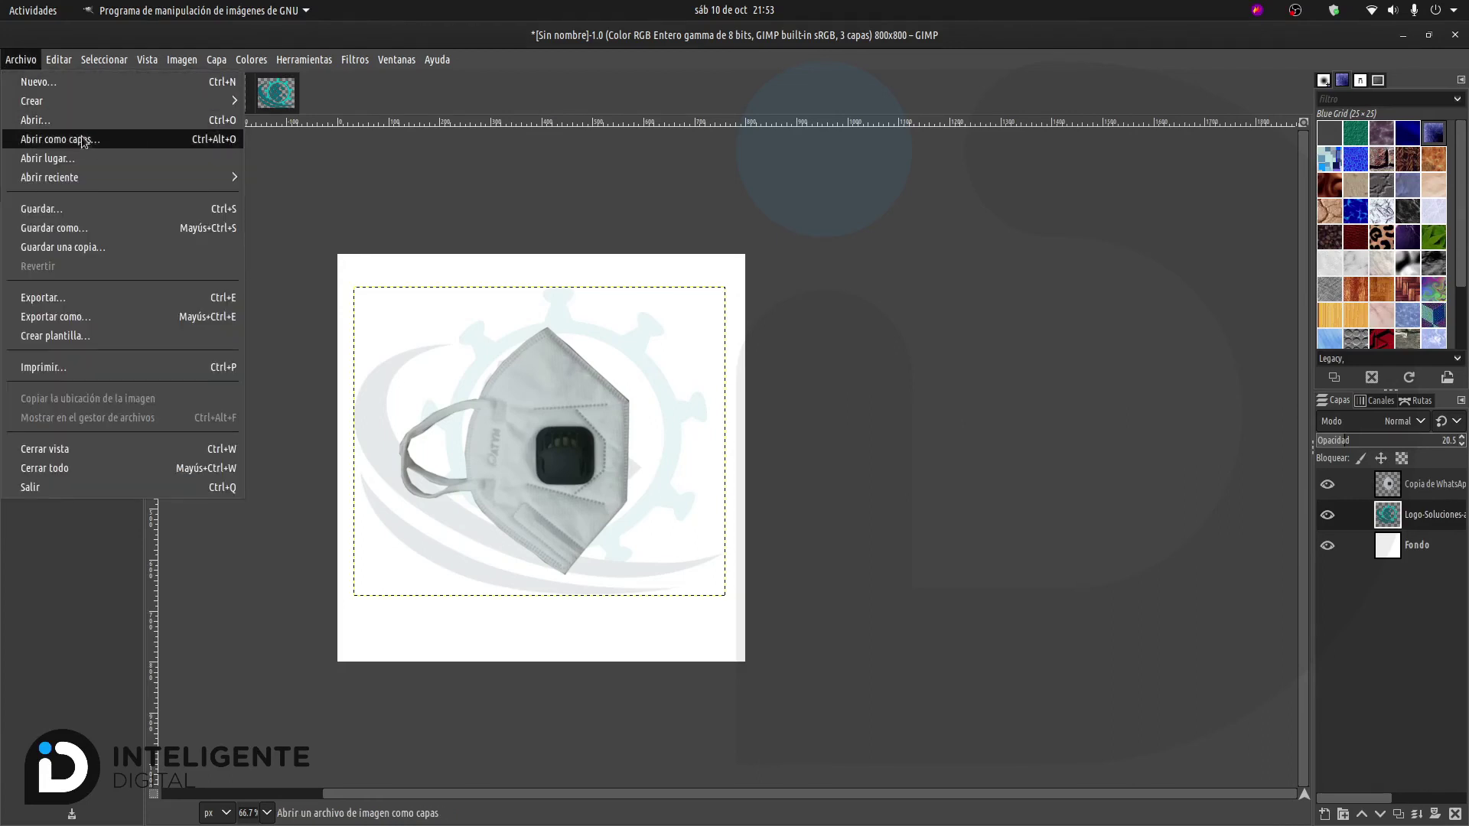
{"action": "left_click", "coordinate": [84, 139]}
{"action": "left_click", "coordinate": [169, 296]}
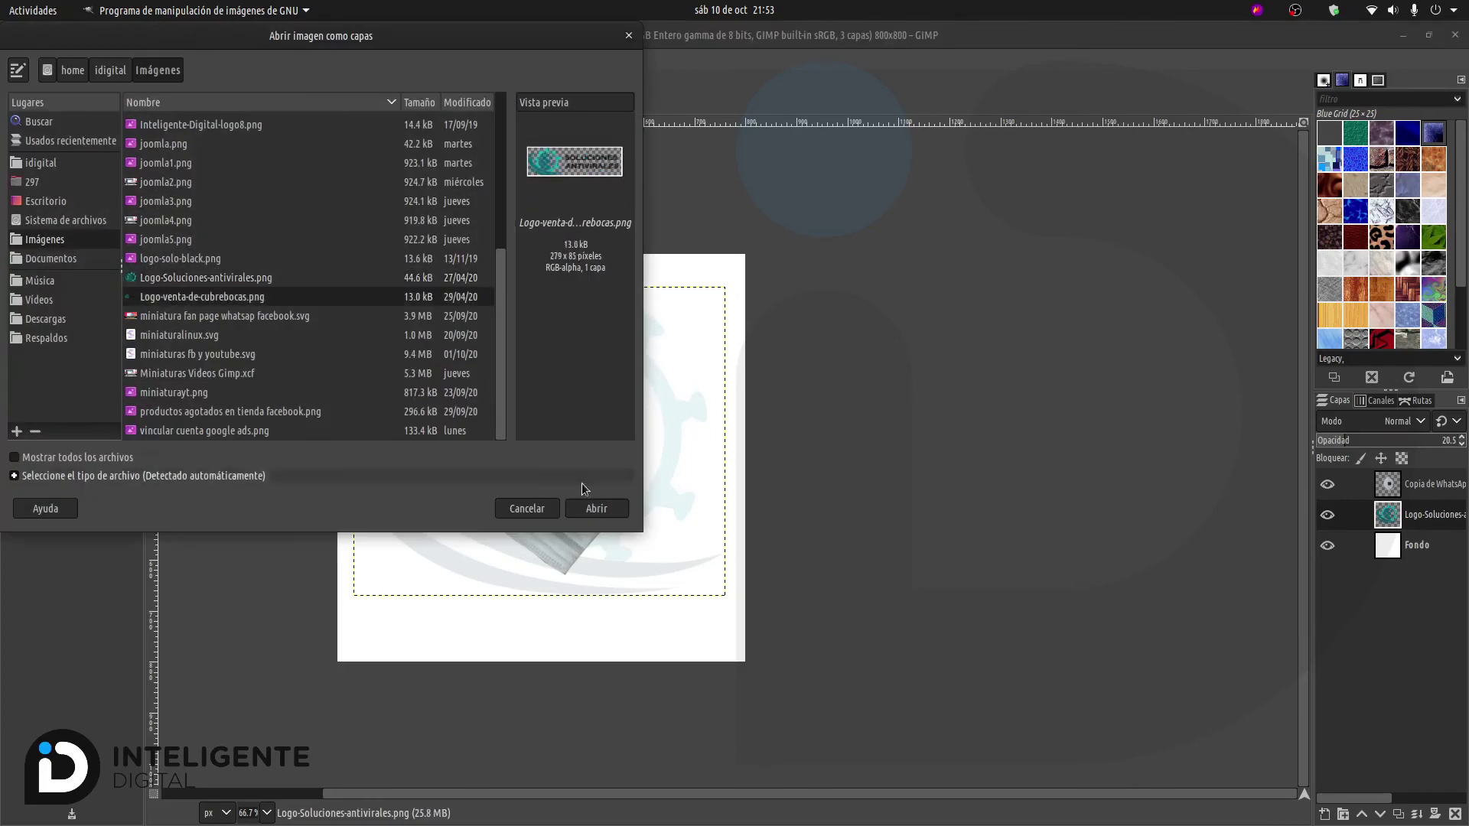
{"action": "left_click", "coordinate": [607, 512]}
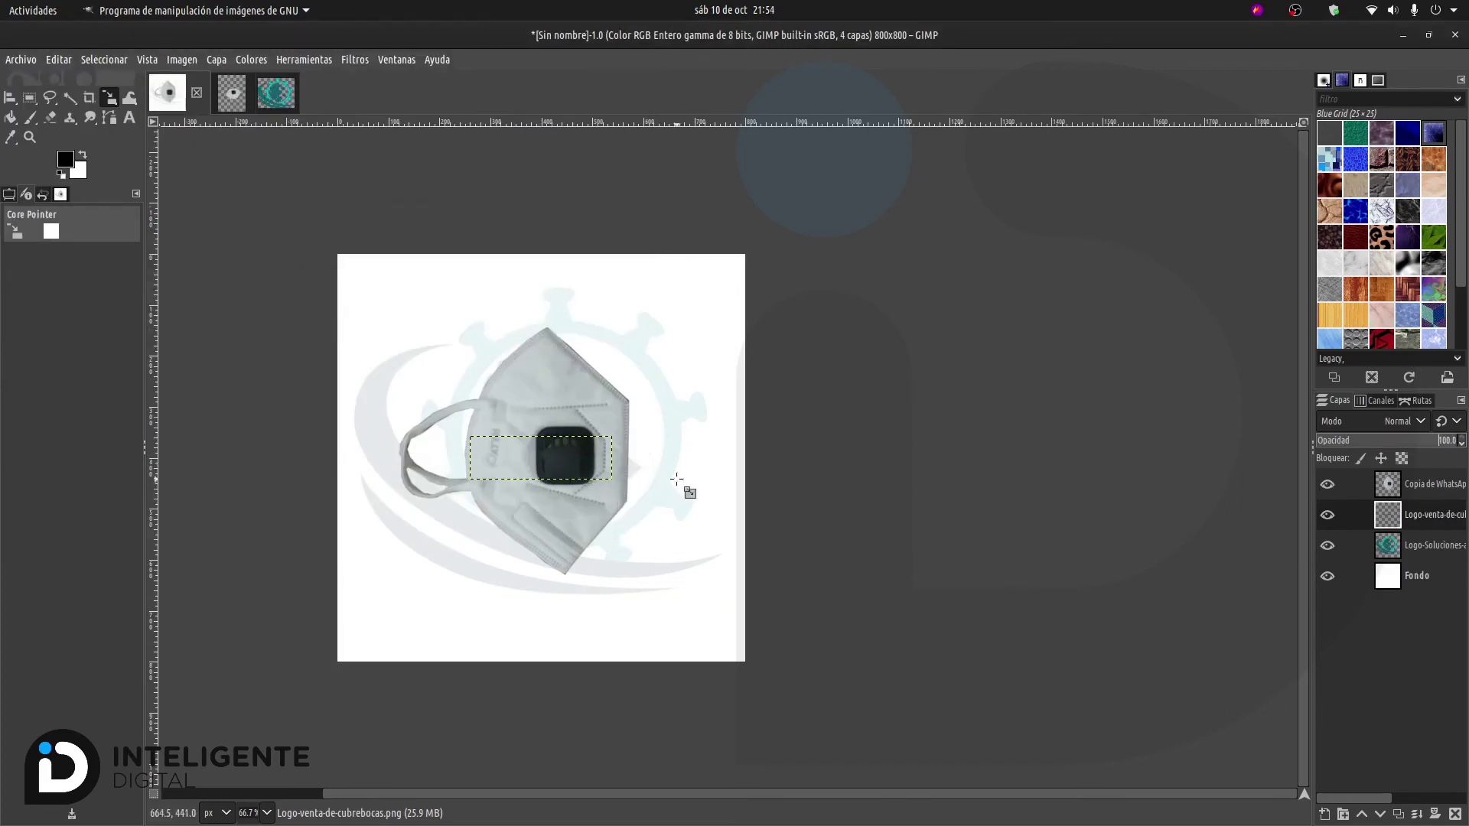
Step: Move the Soluciones Antivirales logo into the canvas's top-left corner
{"action": "mouse_move", "coordinate": [541, 457]}
{"action": "left_mouse_down"}
{"action": "mouse_move", "coordinate": [603, 303]}
{"action": "mouse_move", "coordinate": [431, 309]}
{"action": "mouse_move", "coordinate": [431, 289]}
{"action": "left_mouse_up"}
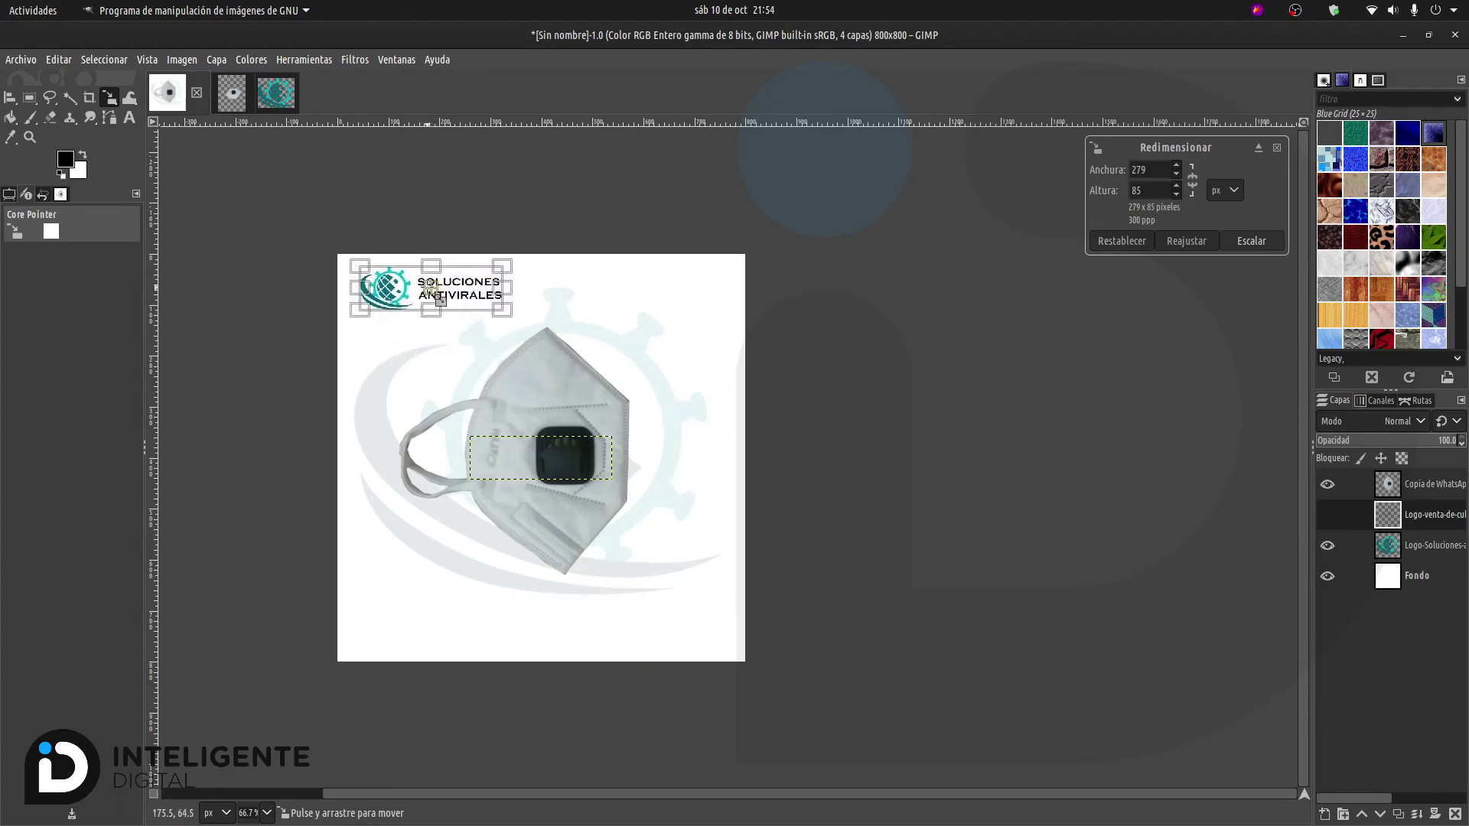
{"action": "key", "text": "Return"}
{"action": "key", "text": "r"}
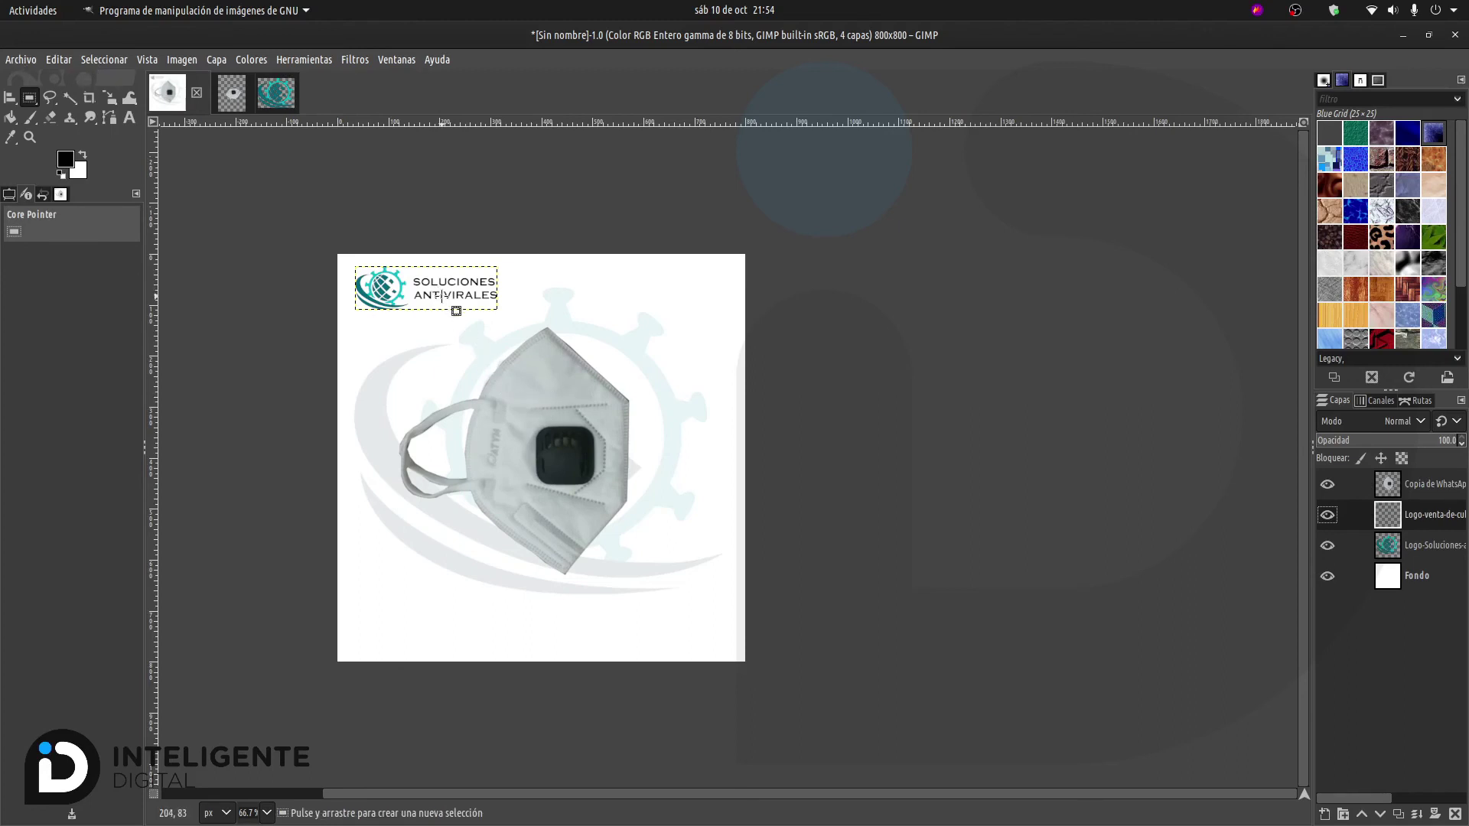
Step: Export the image as Sin nombre.jpg in Documentos, with Imagen JPEG as file type
{"action": "left_click", "coordinate": [20, 59]}
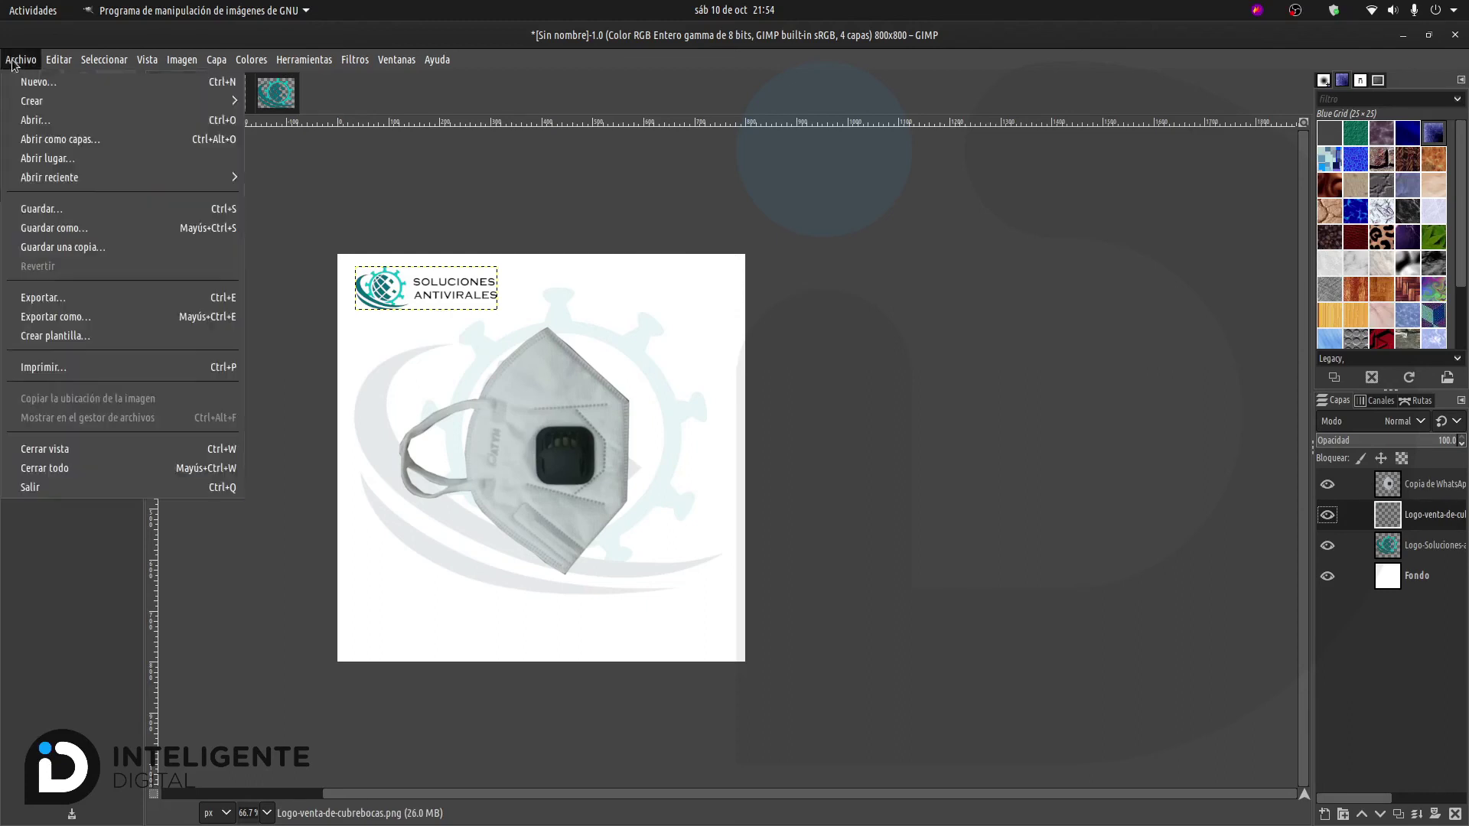
{"action": "left_click", "coordinate": [91, 318]}
{"action": "left_click", "coordinate": [61, 510]}
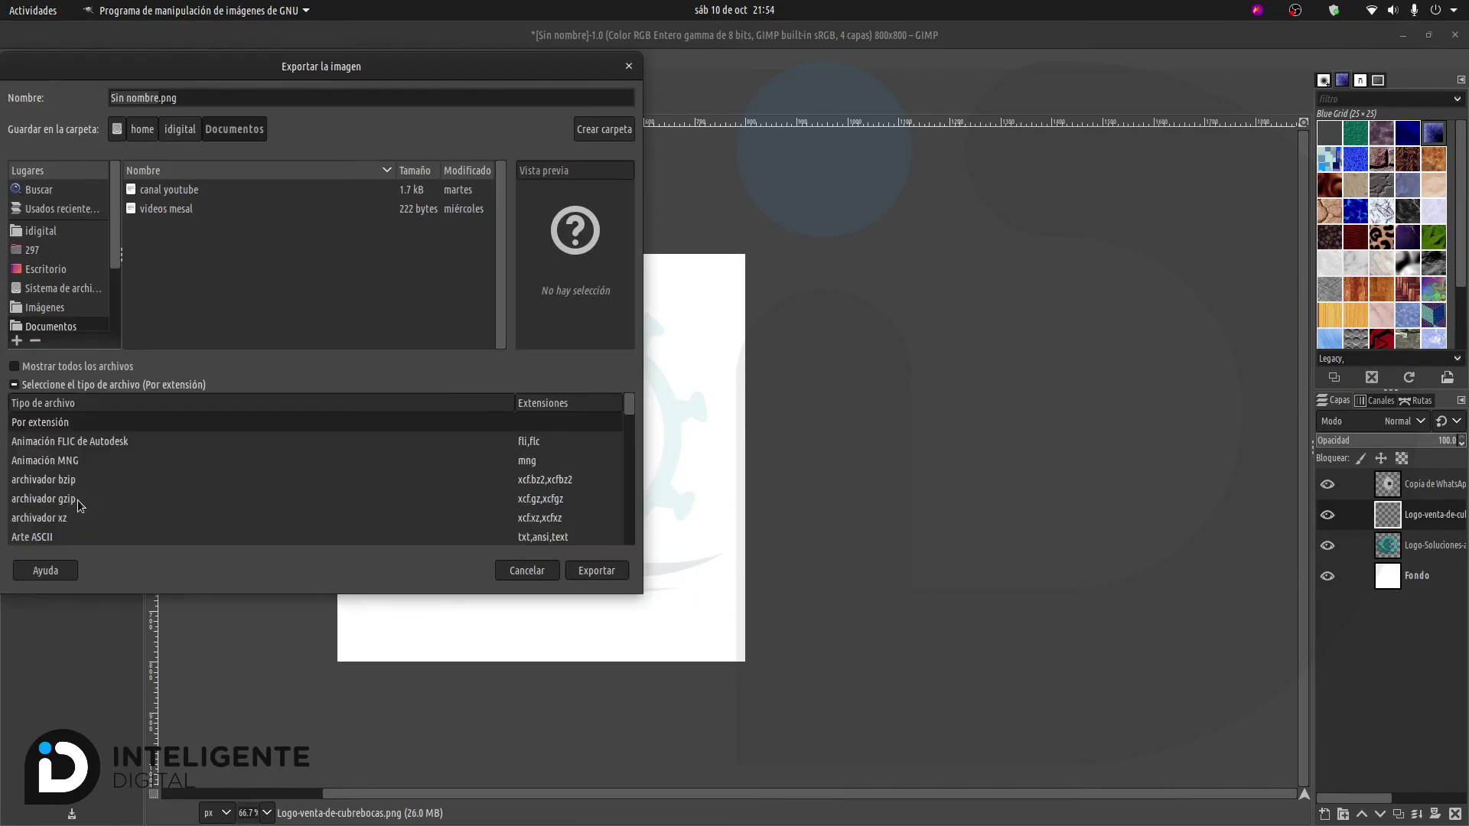
{"action": "scroll", "coordinate": [97, 464], "scroll_direction": "down", "scroll_amount": 1}
{"action": "scroll", "coordinate": [100, 473], "scroll_direction": "down", "scroll_amount": 5}
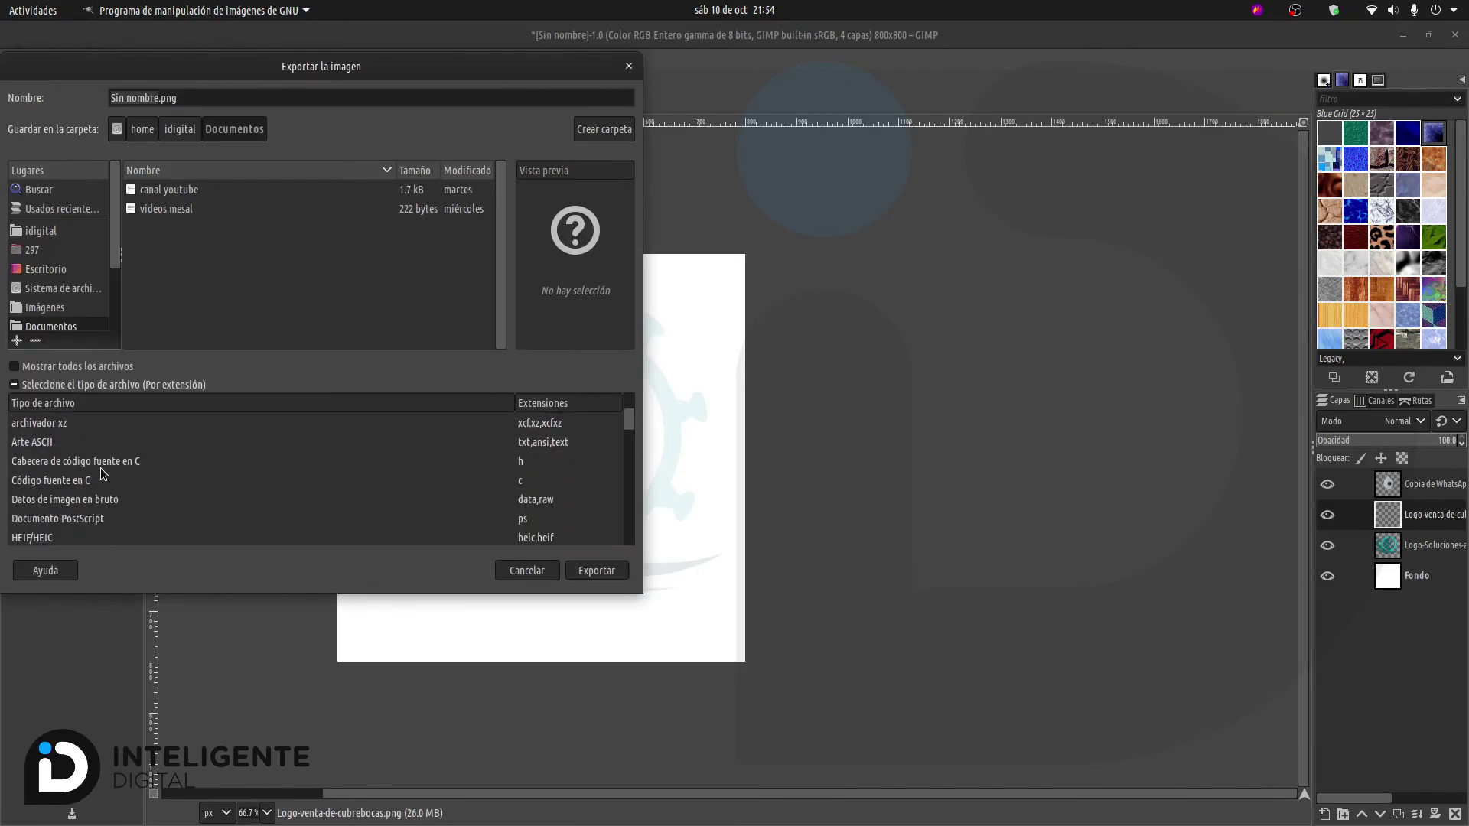
{"action": "scroll", "coordinate": [100, 473], "scroll_direction": "down", "scroll_amount": 2}
{"action": "left_click", "coordinate": [52, 473]}
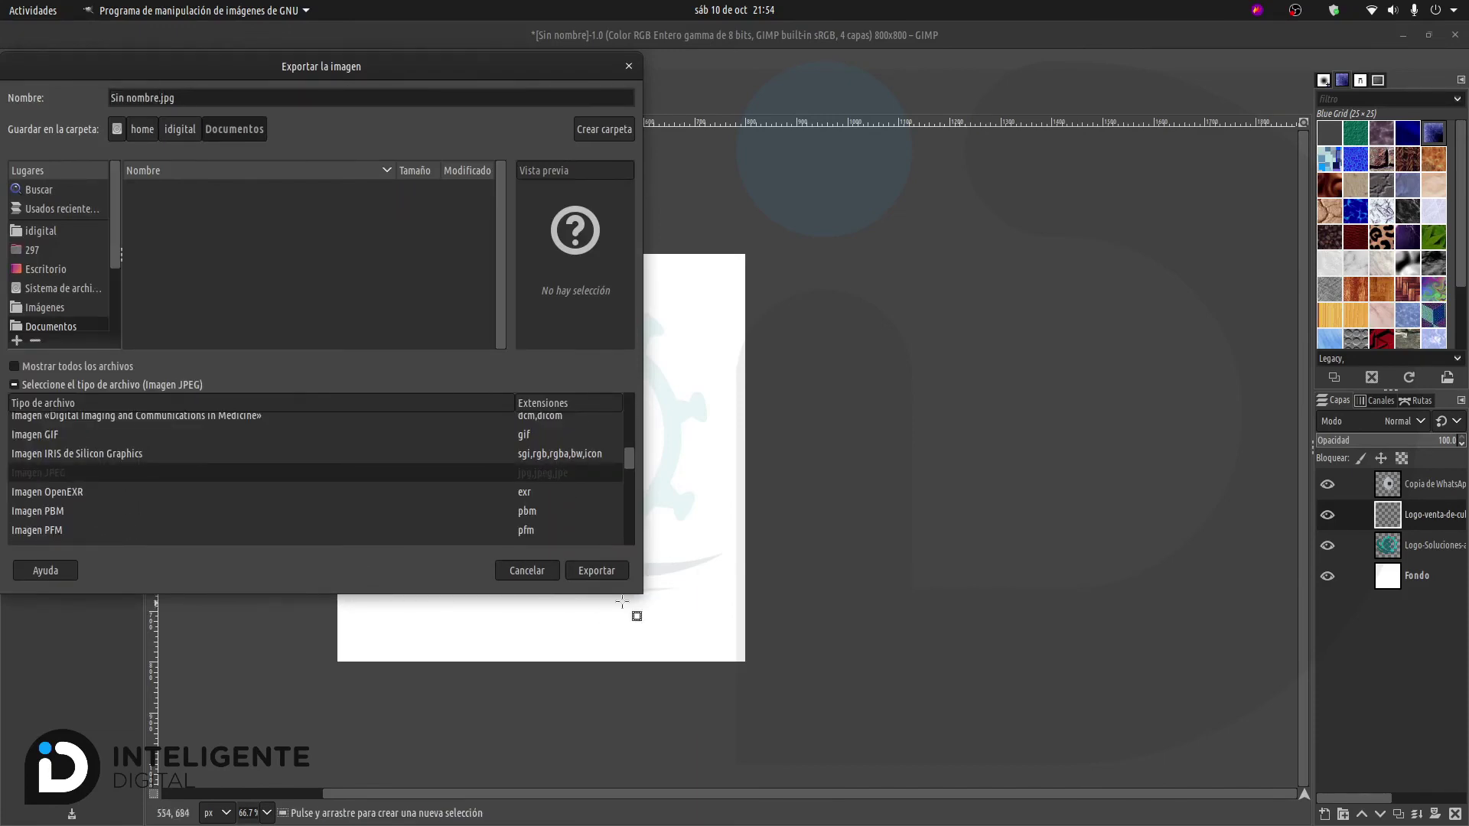
Step: Finish the JPEG export at quality 78
{"action": "left_click", "coordinate": [603, 577]}
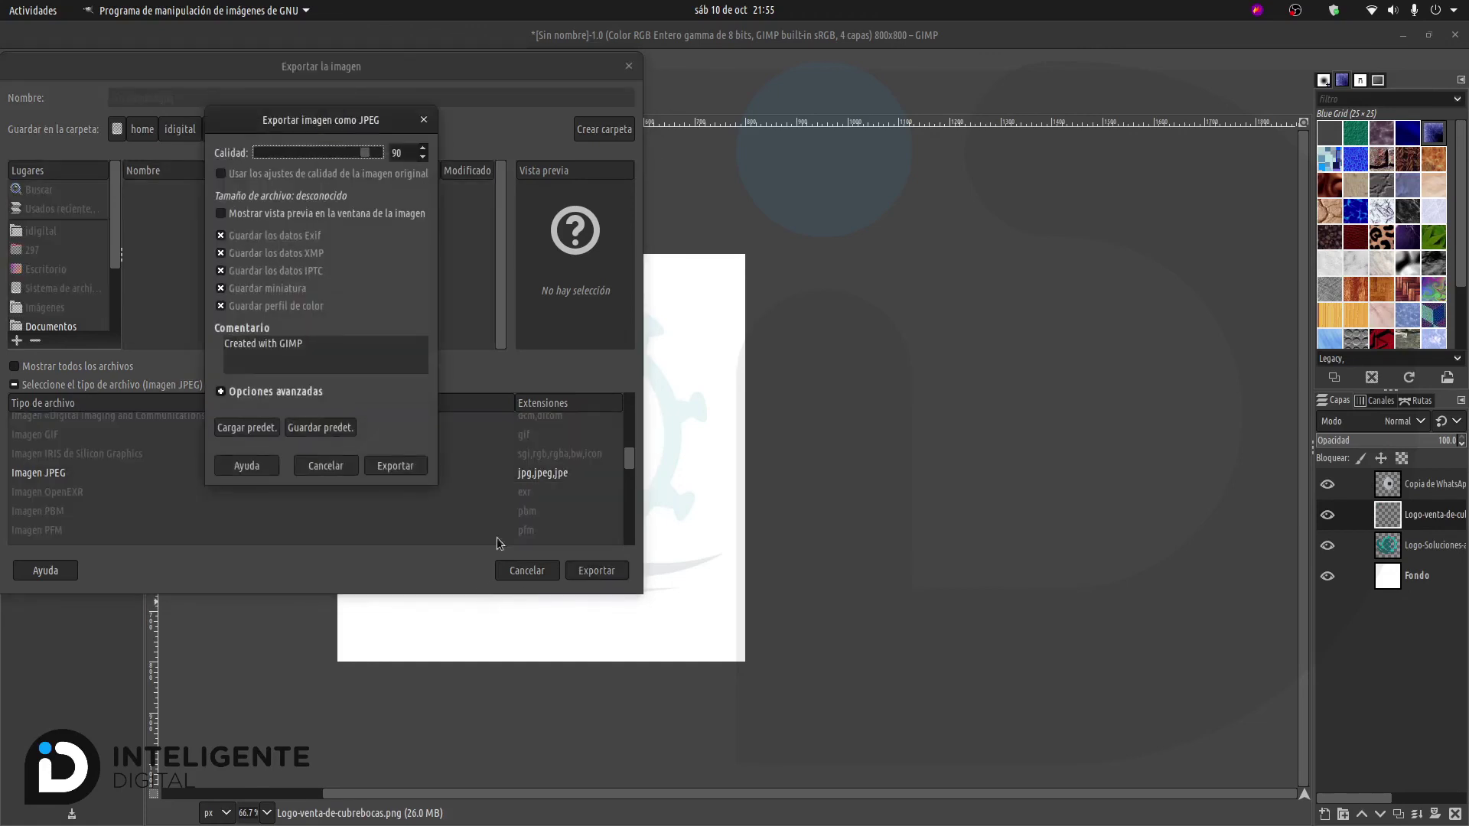
{"action": "left_click_drag", "start_coordinate": [360, 157], "coordinate": [354, 158]}
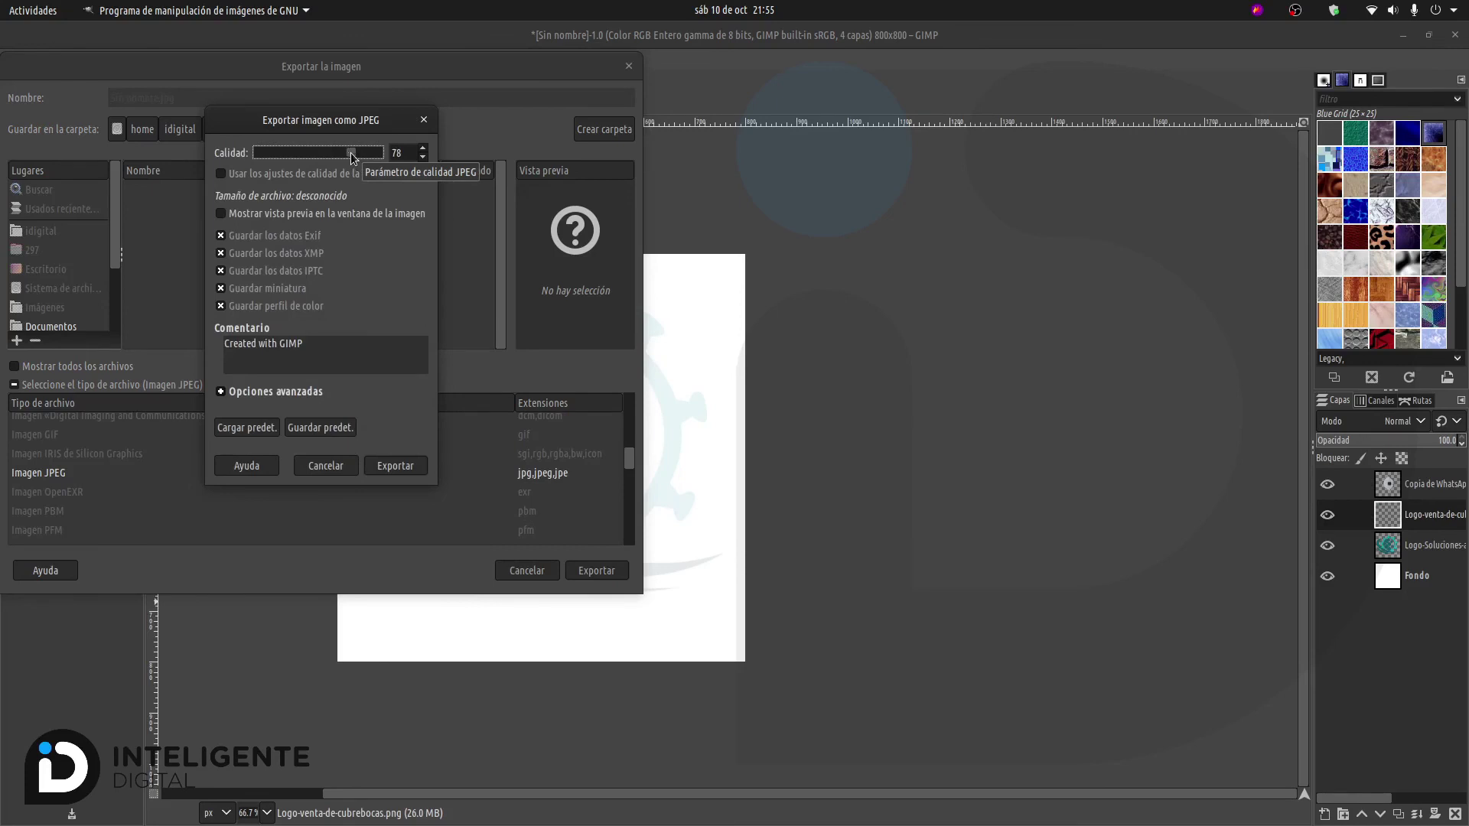
{"action": "key", "text": "Return"}
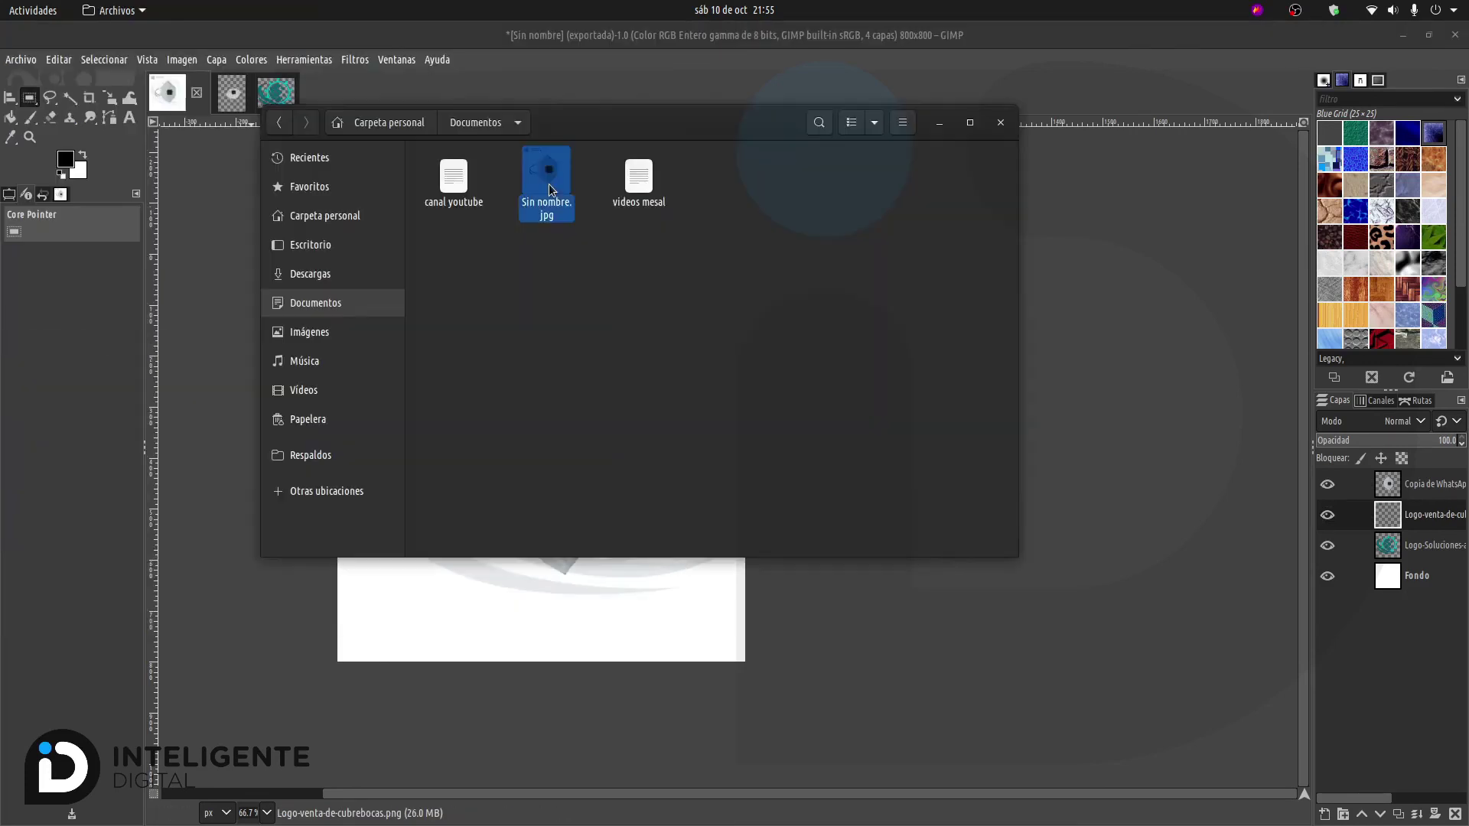
Step: View Sin nombre.jpg in Image Viewer and zoom to check the mask, backdrop and corner logo
{"action": "double_click", "coordinate": [544, 180]}
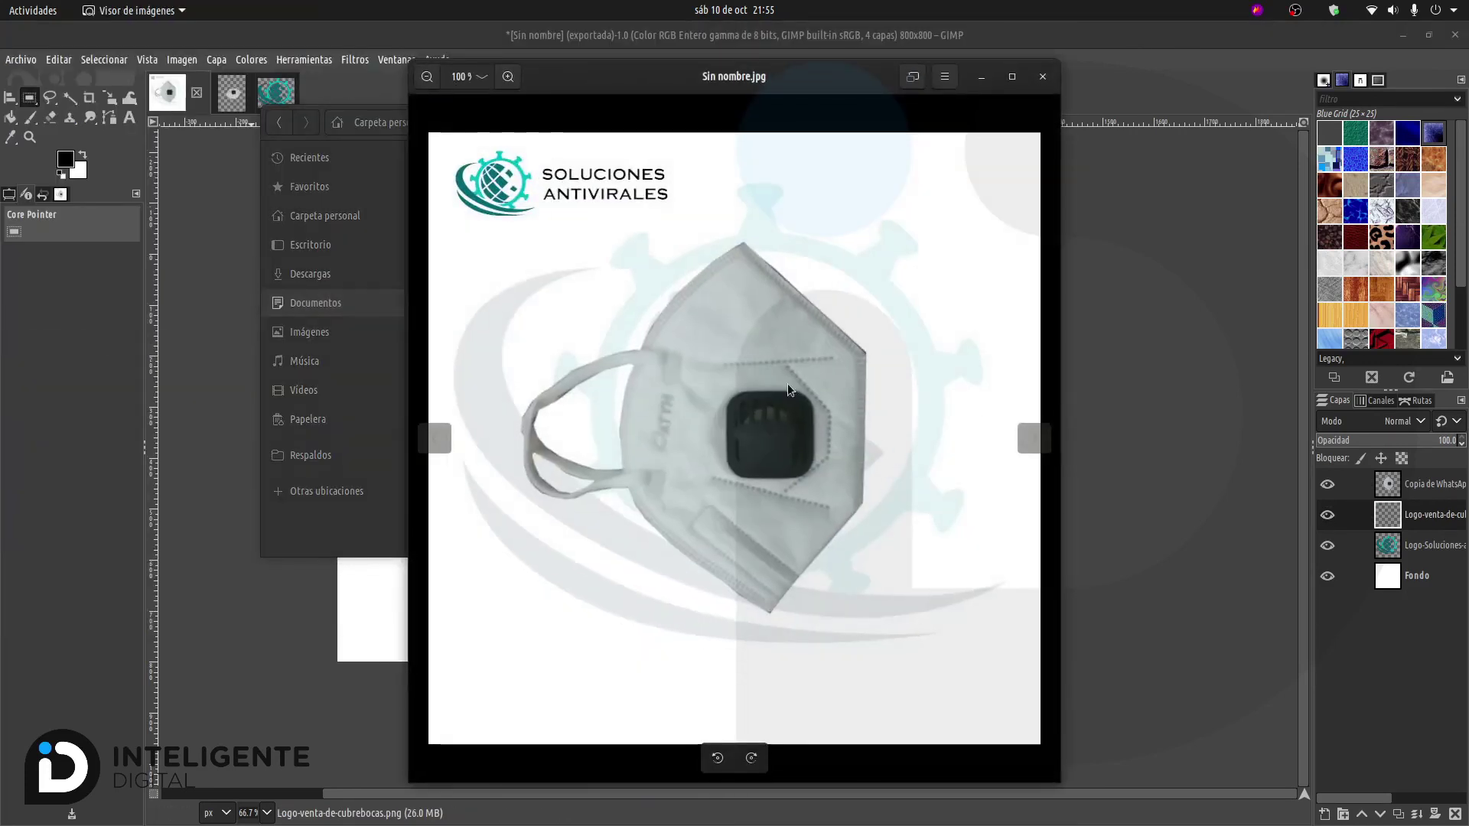
{"action": "scroll", "coordinate": [865, 384], "scroll_direction": "down", "scroll_amount": 1}
{"action": "scroll", "coordinate": [865, 384], "scroll_direction": "down", "scroll_amount": 2}
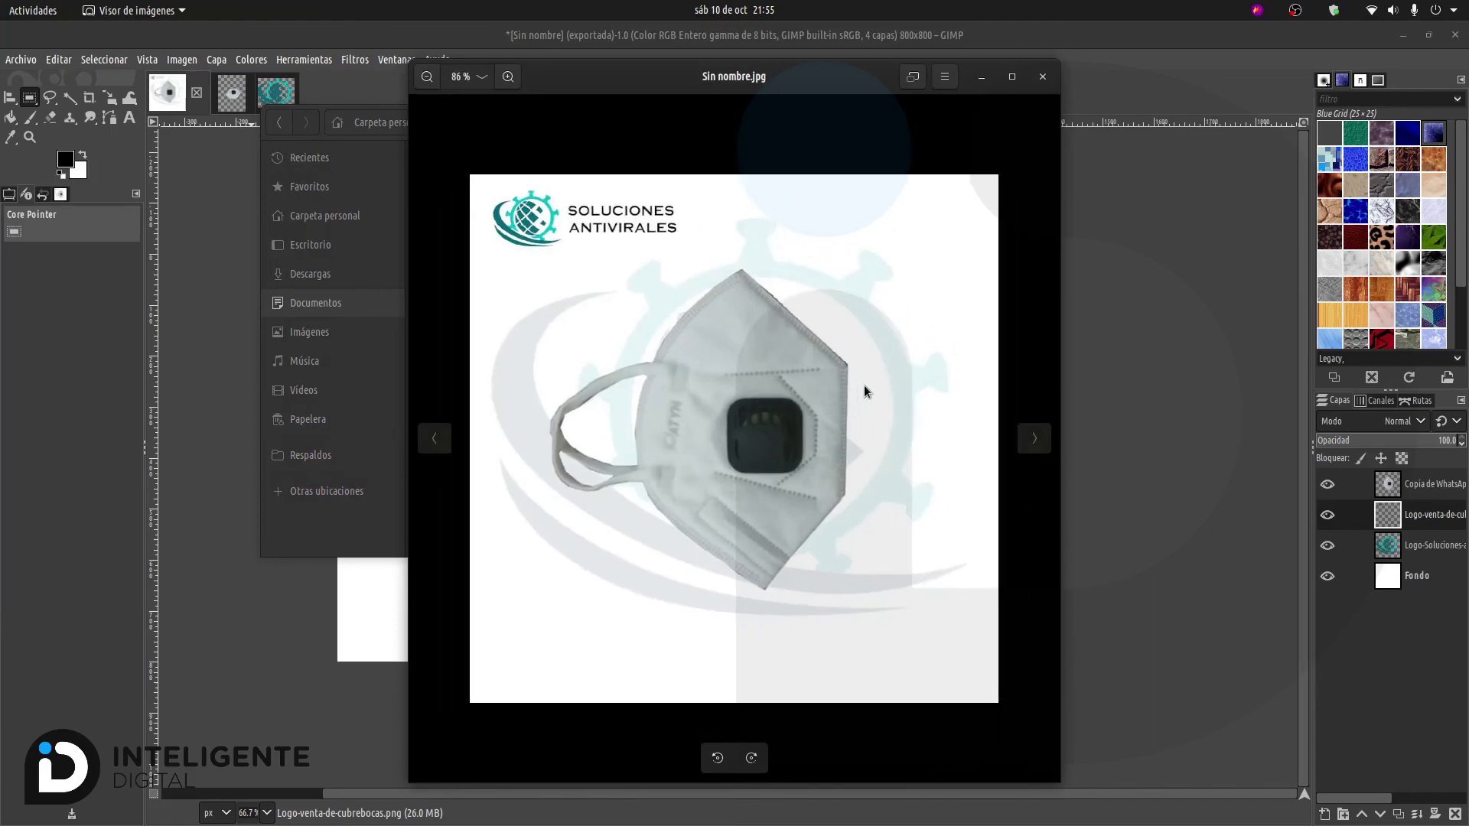
{"action": "scroll", "coordinate": [865, 392], "scroll_direction": "up", "scroll_amount": 2}
{"action": "scroll", "coordinate": [863, 394], "scroll_direction": "down", "scroll_amount": 1}
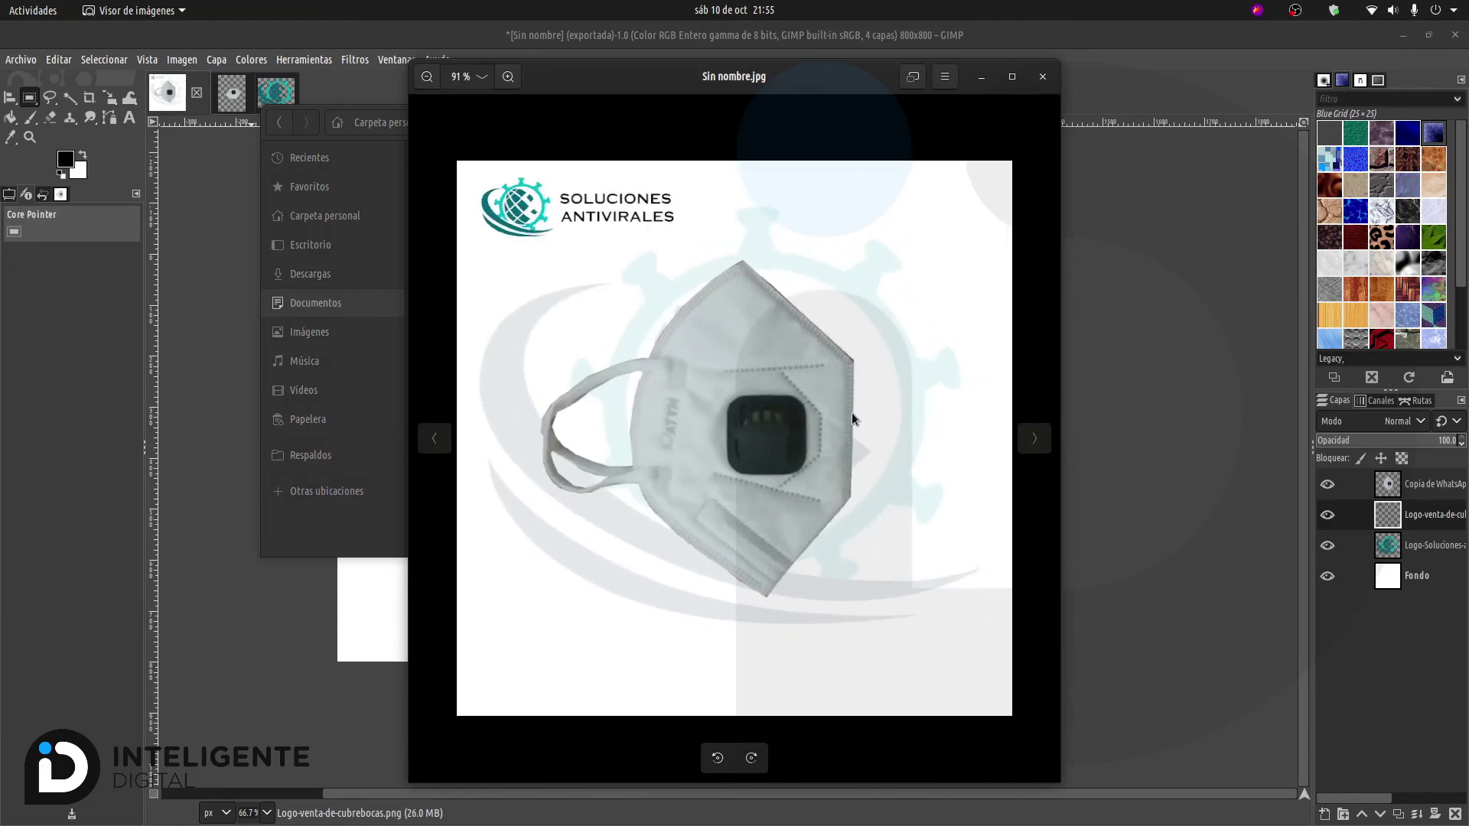